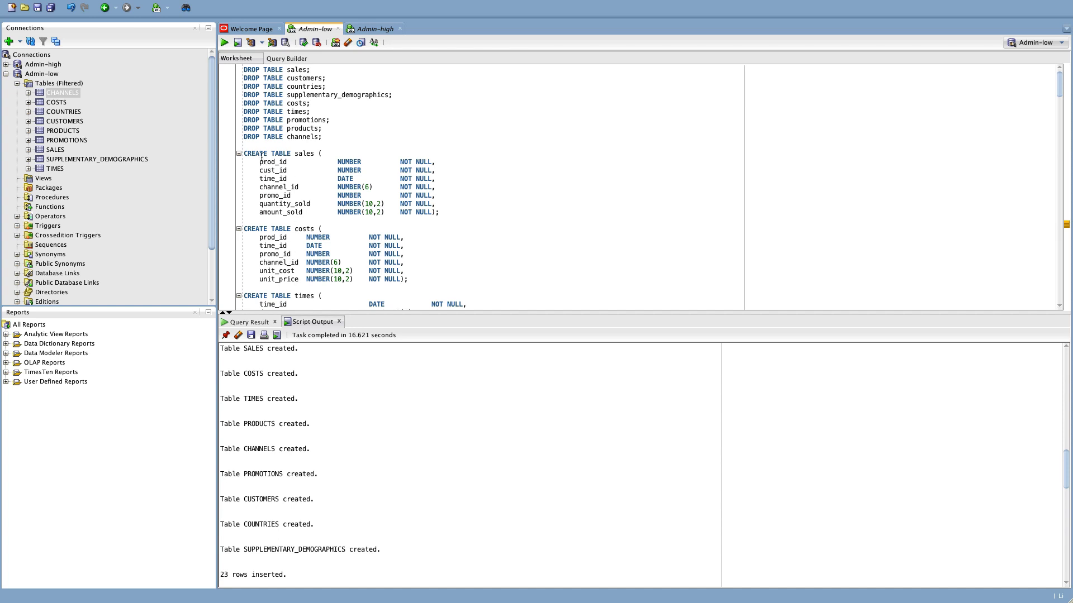
{"action": "scroll", "coordinate": [261, 157], "scroll_direction": "down", "scroll_amount": 3}
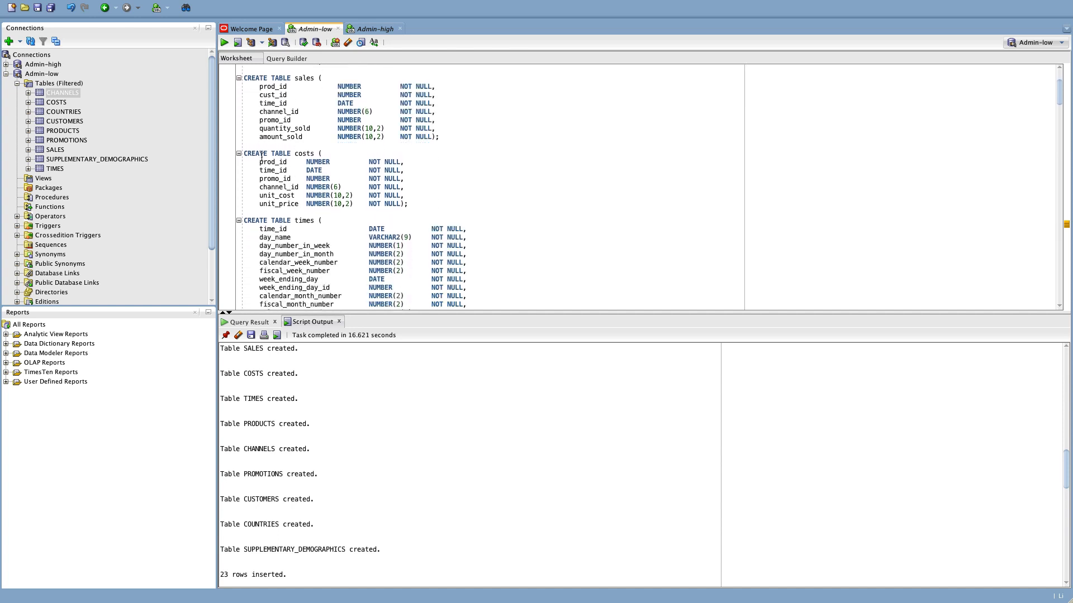
{"action": "scroll", "coordinate": [261, 157], "scroll_direction": "down", "scroll_amount": 1}
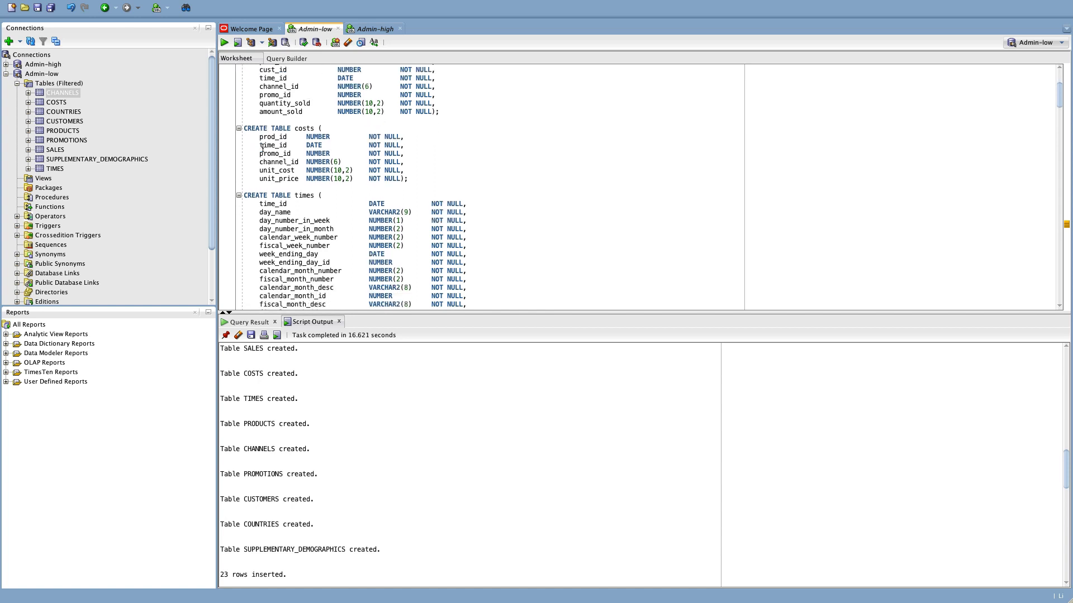
{"action": "scroll", "coordinate": [262, 148], "scroll_direction": "down", "scroll_amount": 3}
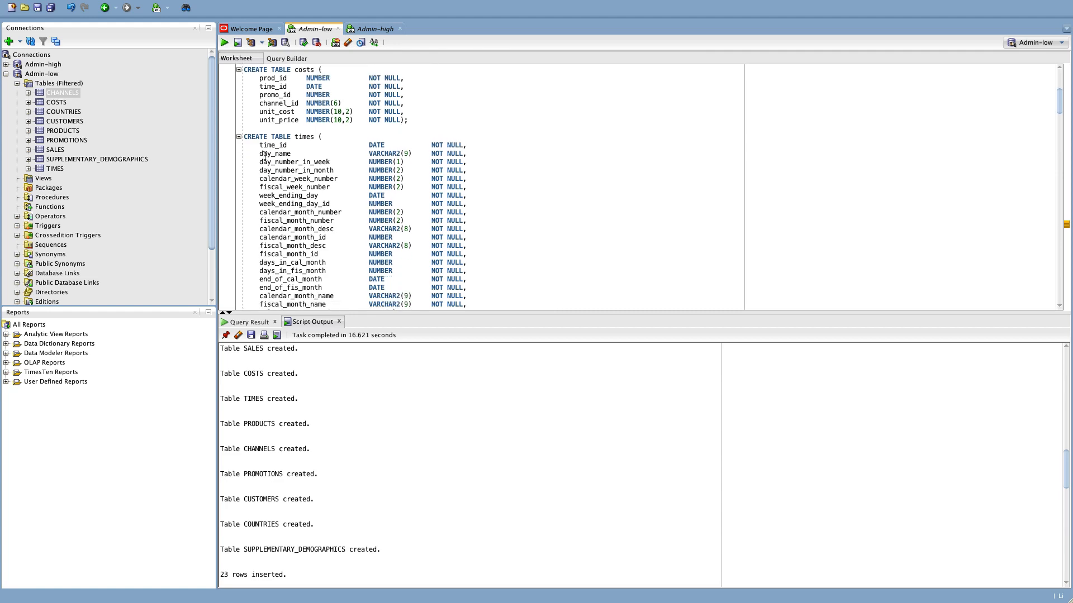
{"action": "scroll", "coordinate": [290, 179], "scroll_direction": "down", "scroll_amount": 5}
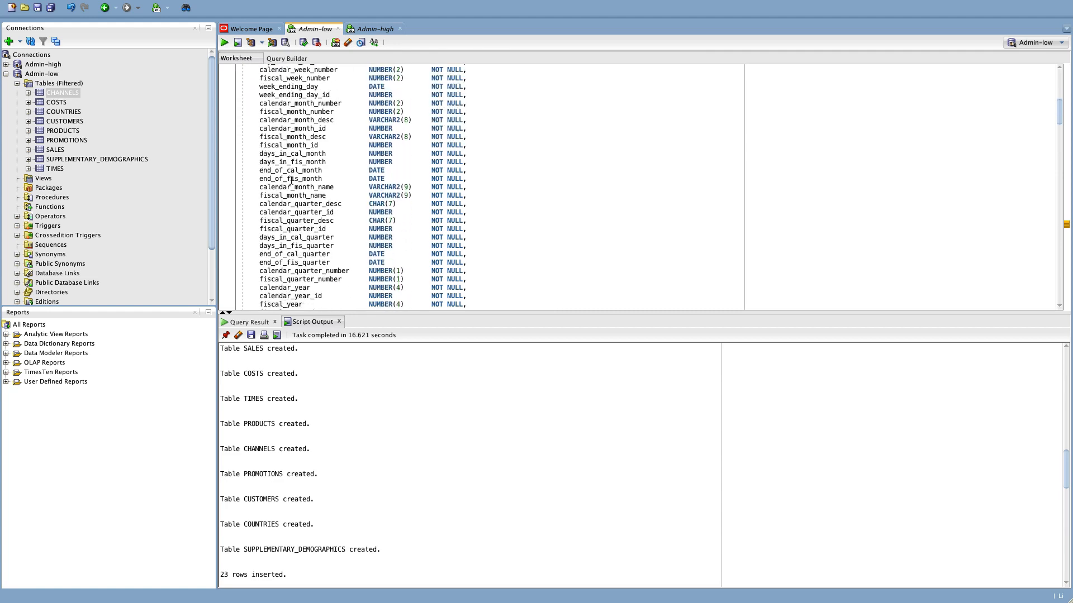
{"action": "scroll", "coordinate": [290, 179], "scroll_direction": "down", "scroll_amount": 10}
{"action": "scroll", "coordinate": [291, 180], "scroll_direction": "down", "scroll_amount": 9}
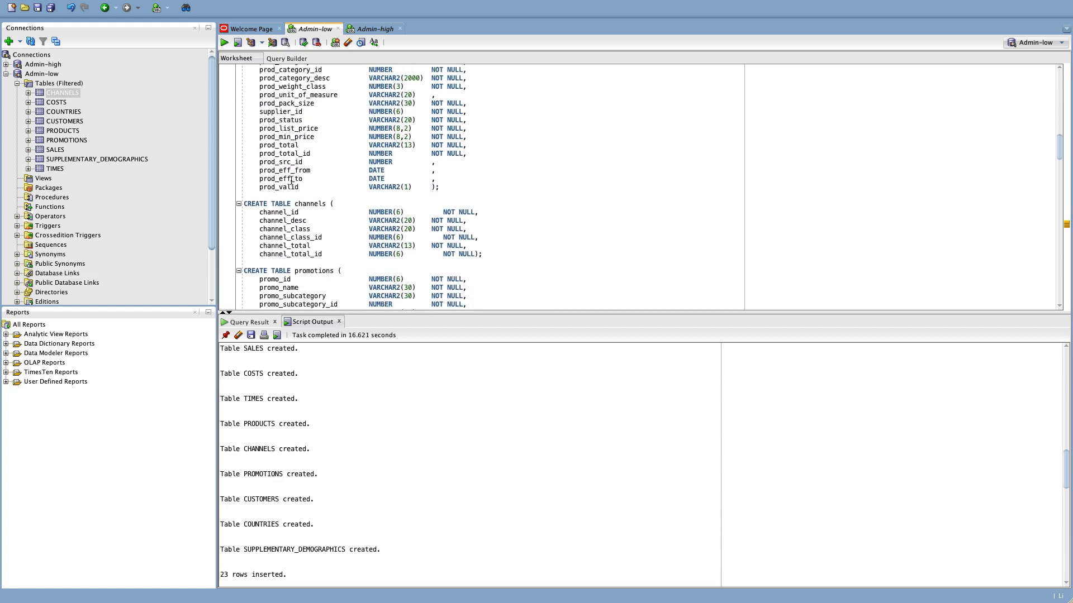
{"action": "scroll", "coordinate": [291, 180], "scroll_direction": "down", "scroll_amount": 11}
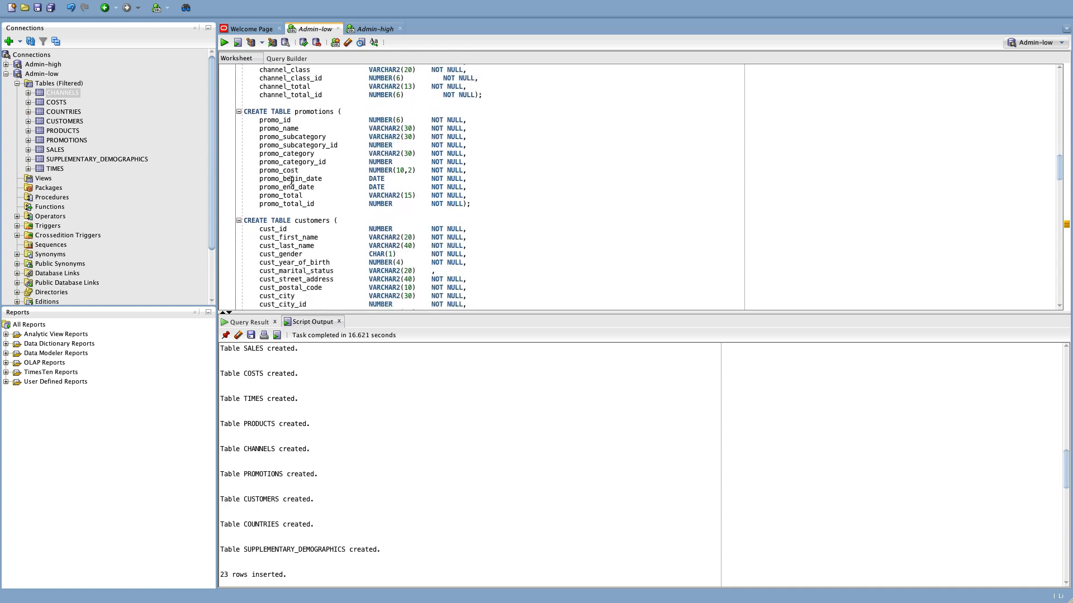
{"action": "scroll", "coordinate": [291, 180], "scroll_direction": "down", "scroll_amount": 6}
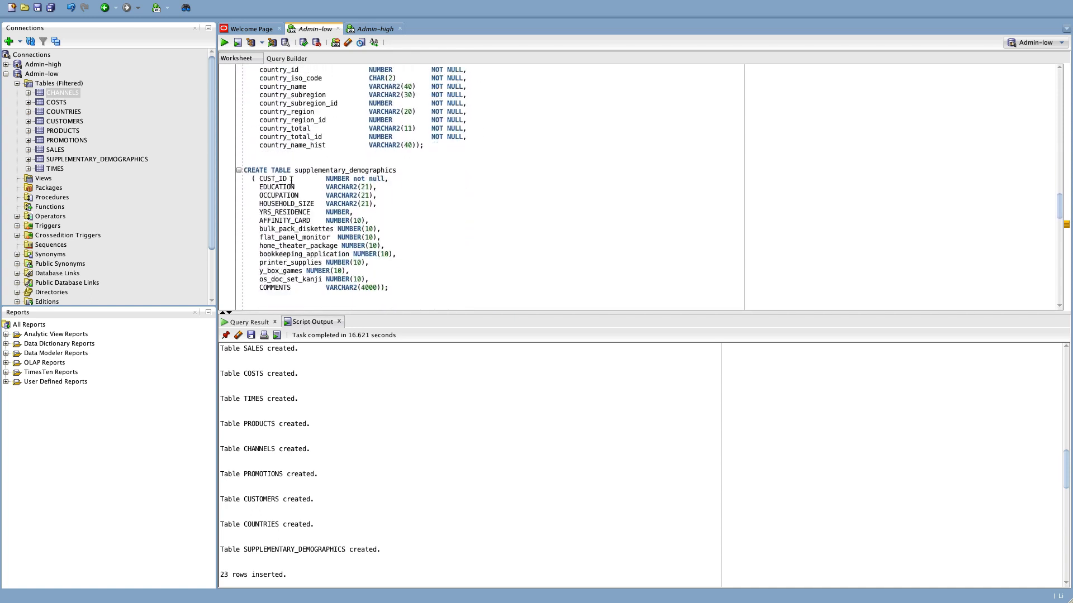
{"action": "scroll", "coordinate": [291, 180], "scroll_direction": "down", "scroll_amount": 5}
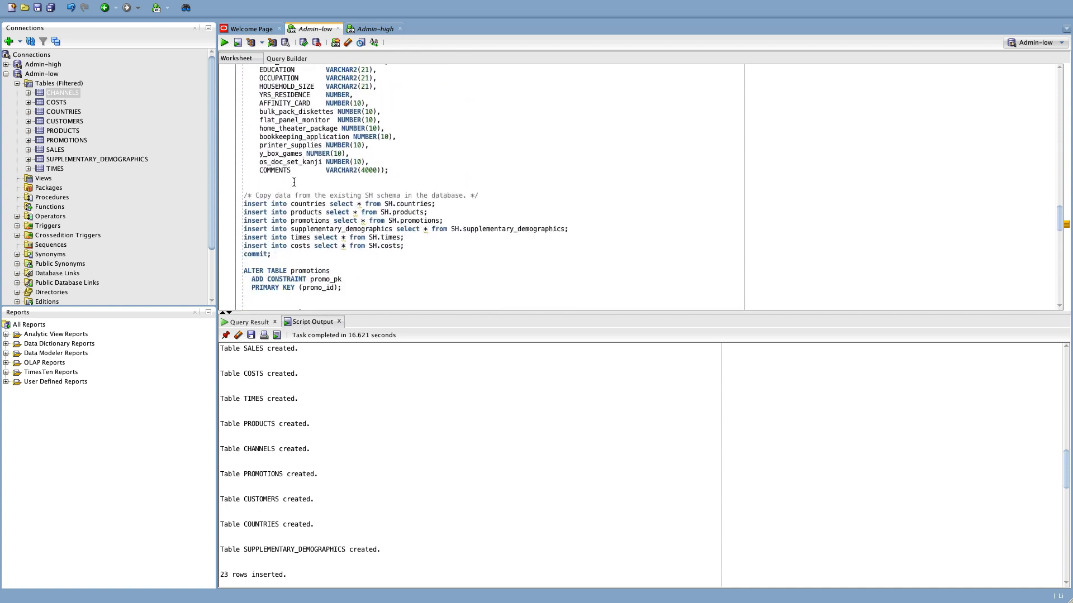
{"action": "scroll", "coordinate": [294, 182], "scroll_direction": "down", "scroll_amount": 9}
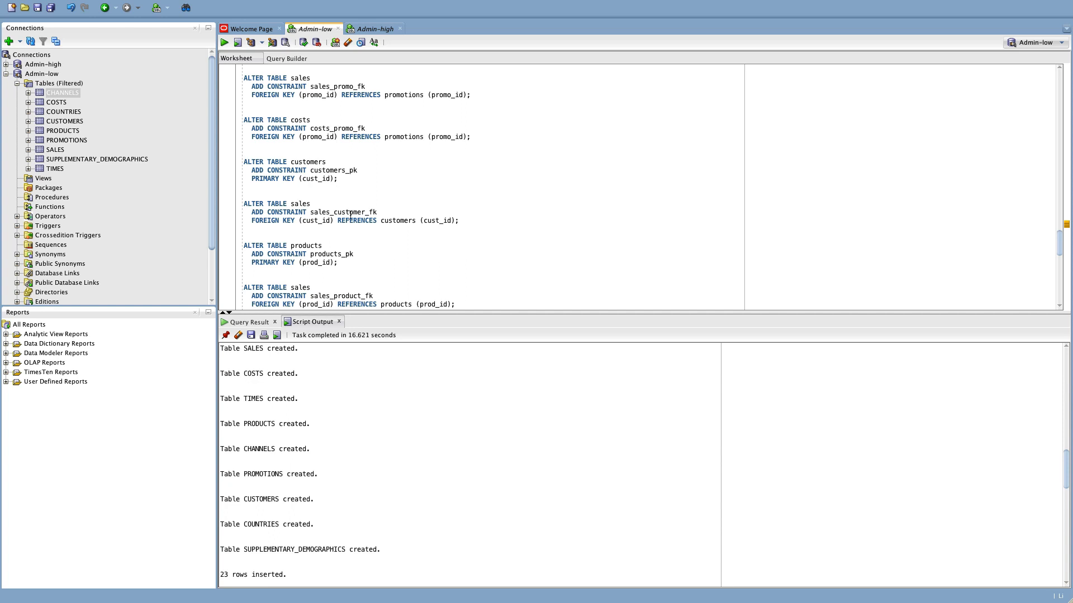
{"action": "scroll", "coordinate": [384, 223], "scroll_direction": "down", "scroll_amount": 2}
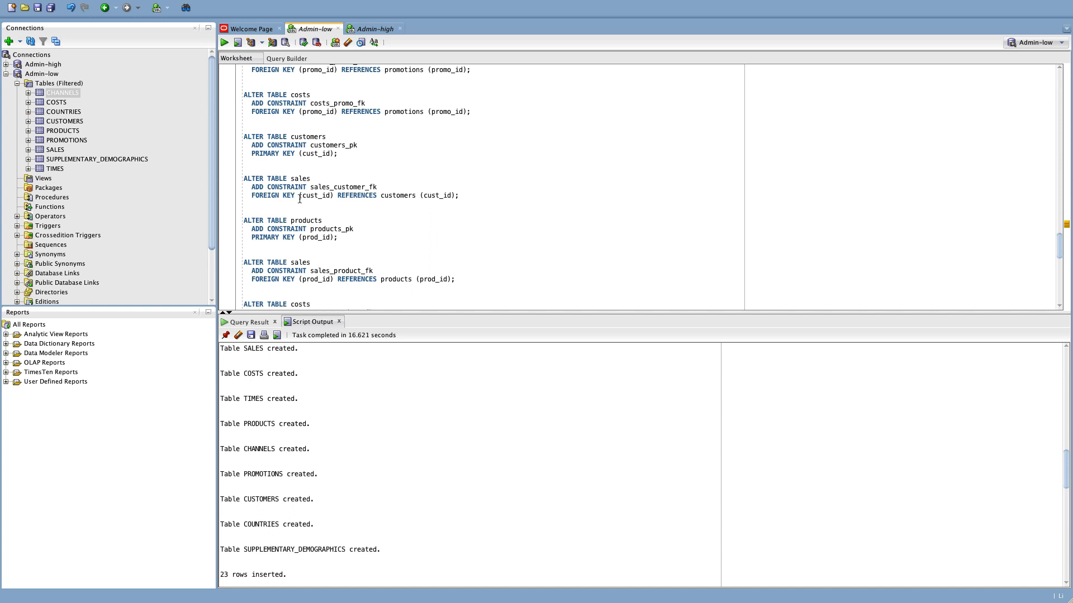
{"action": "scroll", "coordinate": [288, 192], "scroll_direction": "up", "scroll_amount": 10}
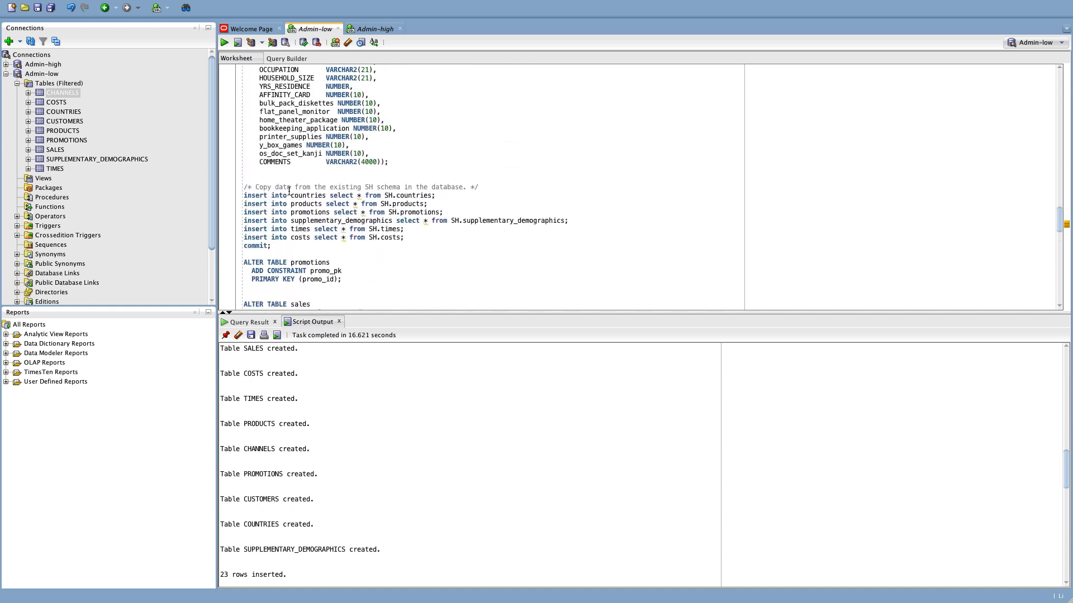
{"action": "scroll", "coordinate": [289, 191], "scroll_direction": "up", "scroll_amount": 5}
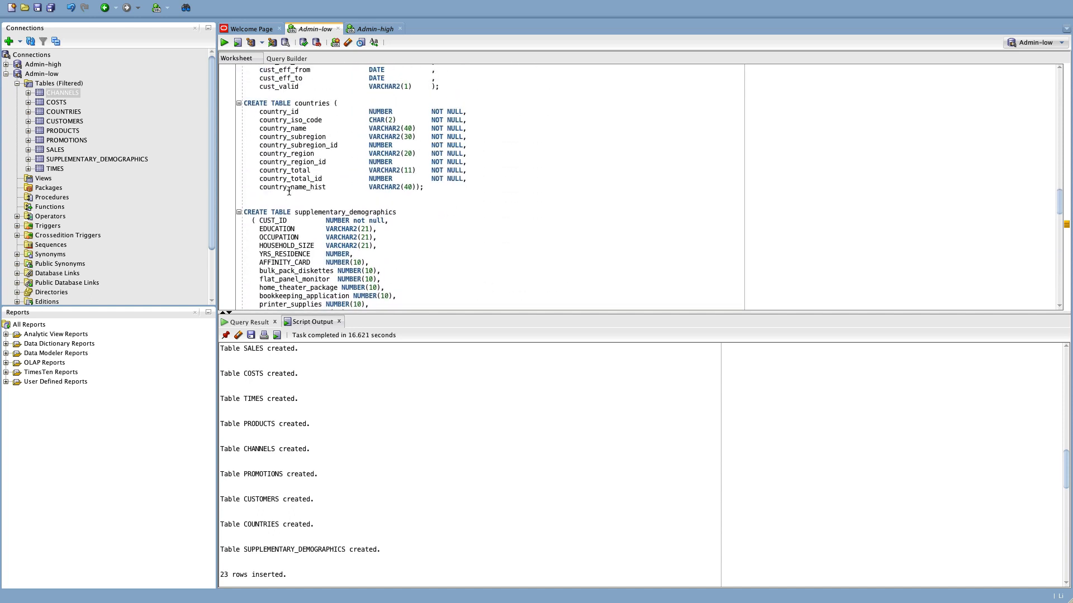
{"action": "scroll", "coordinate": [288, 191], "scroll_direction": "up", "scroll_amount": 15}
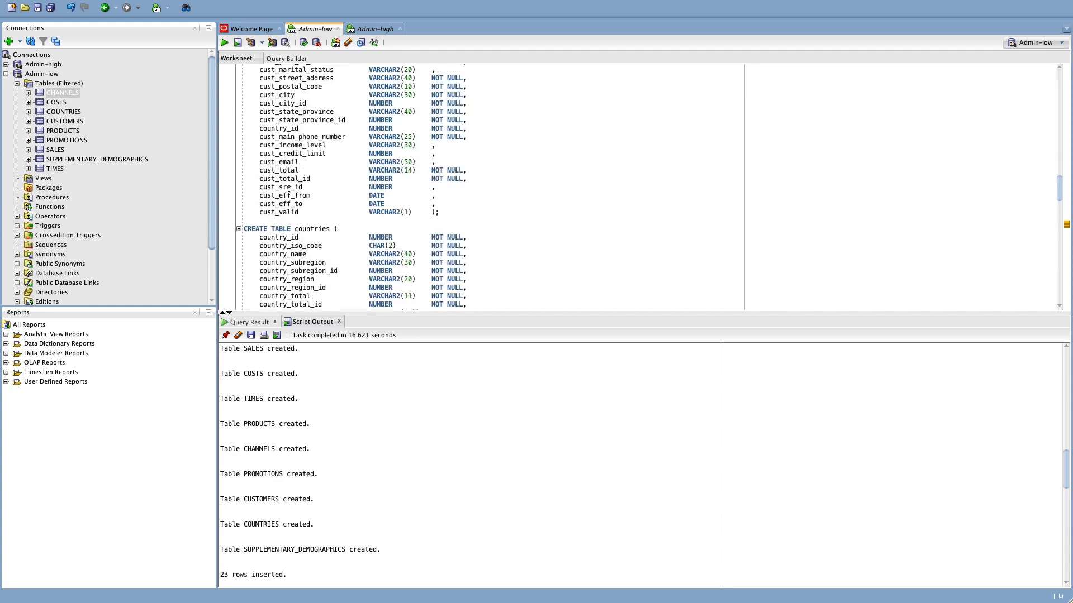
{"action": "scroll", "coordinate": [289, 192], "scroll_direction": "up", "scroll_amount": 6}
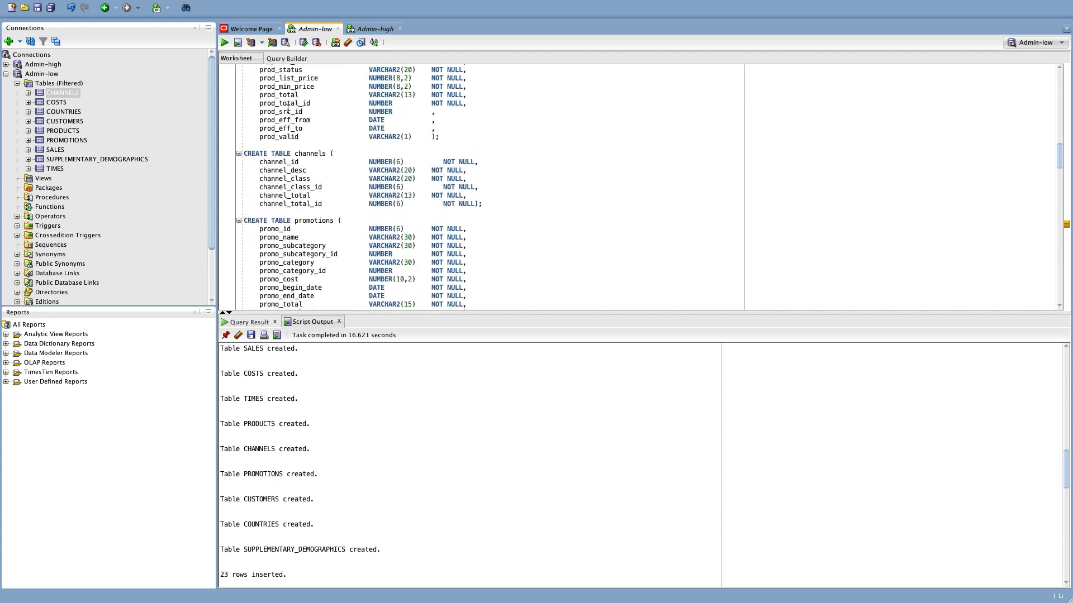
{"action": "scroll", "coordinate": [289, 109], "scroll_direction": "up", "scroll_amount": 12}
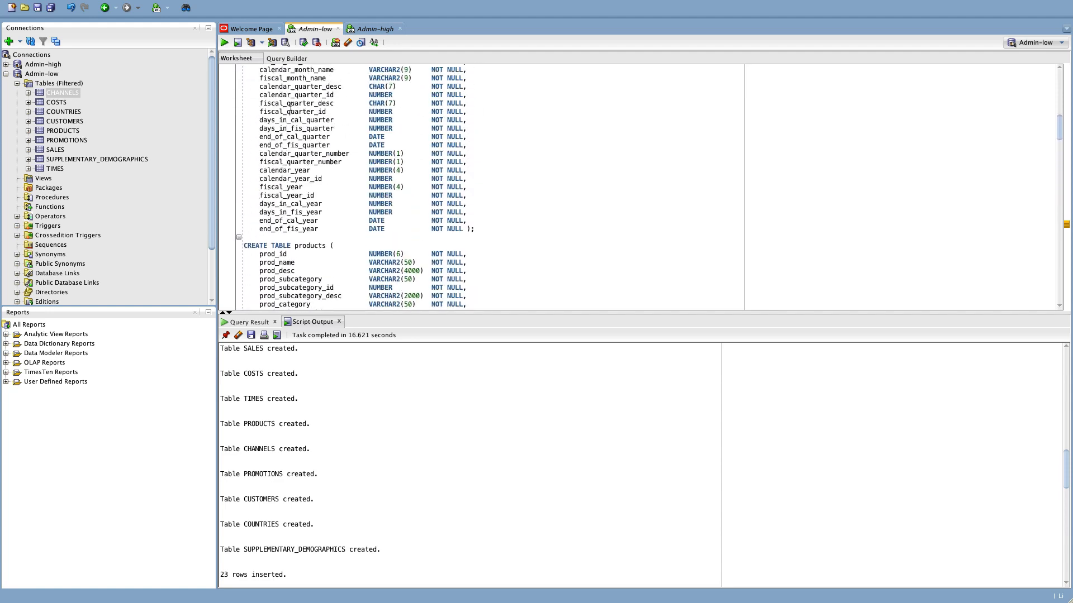
Select and run the whole script, inserting 72, 503, 4,500 and 1,826 rows and adding constraints.
{"action": "left_click", "coordinate": [288, 109]}
{"action": "key", "text": "ctrl+a"}
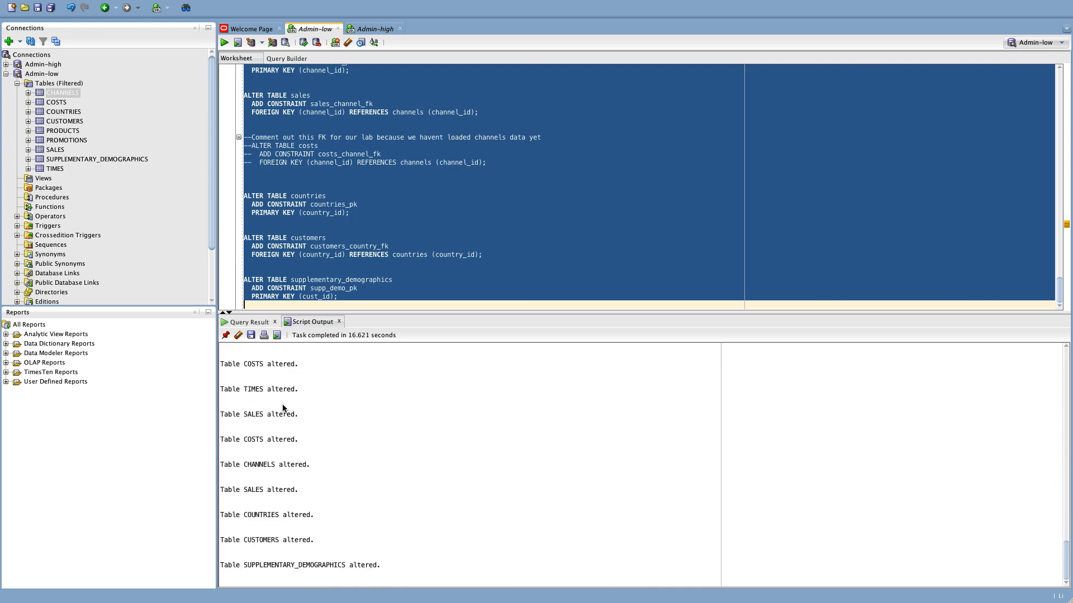
{"action": "scroll", "coordinate": [313, 443], "scroll_direction": "up", "scroll_amount": 20}
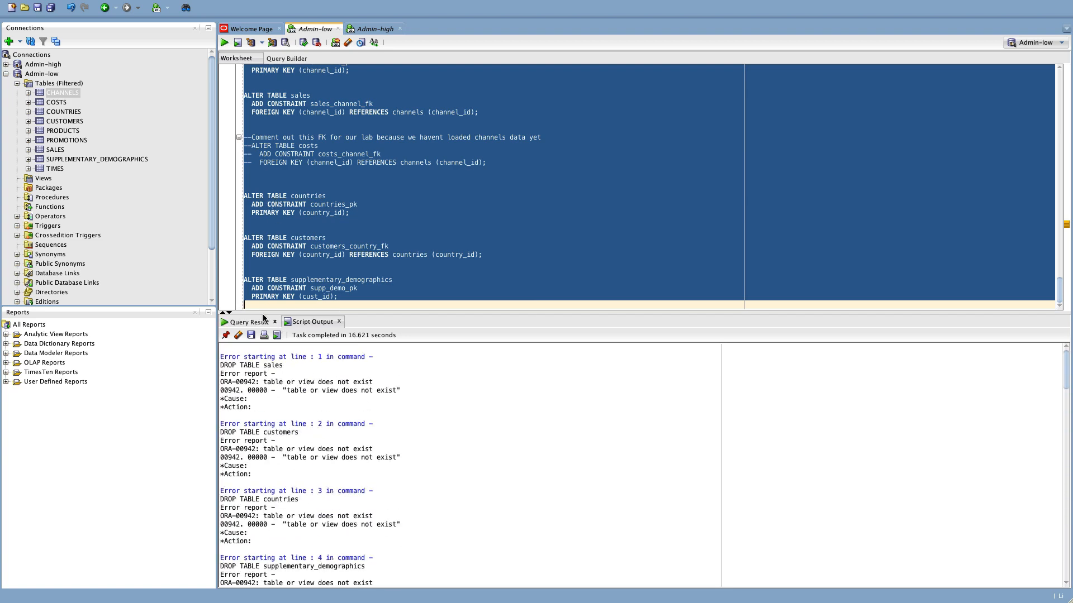
{"action": "scroll", "coordinate": [301, 385], "scroll_direction": "down", "scroll_amount": 10}
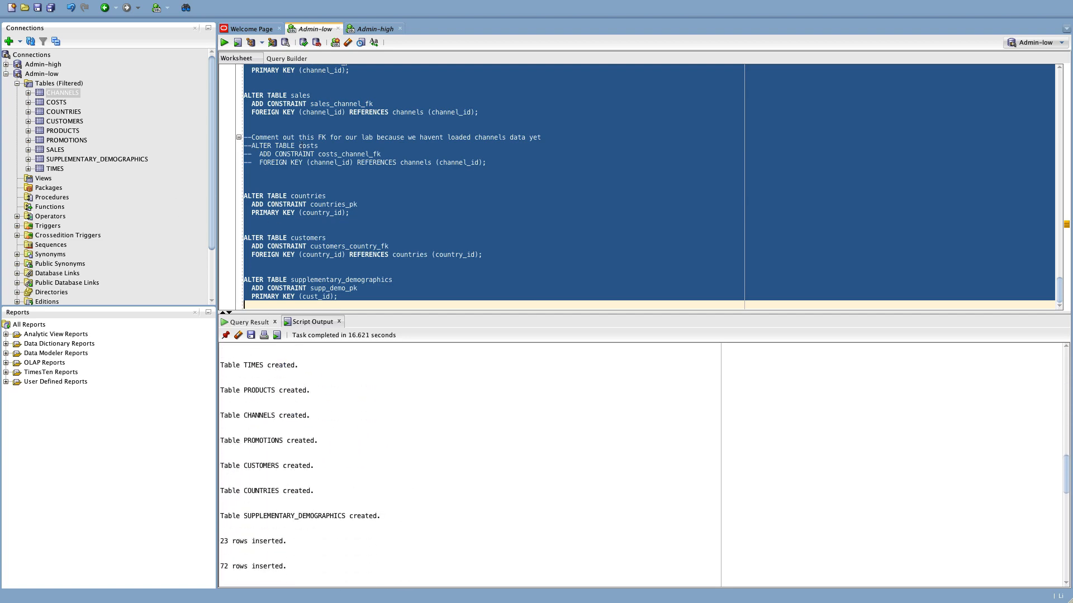
Refresh the filtered Tables list and open CHANNELS to view its six column definitions.
{"action": "left_click", "coordinate": [54, 84]}
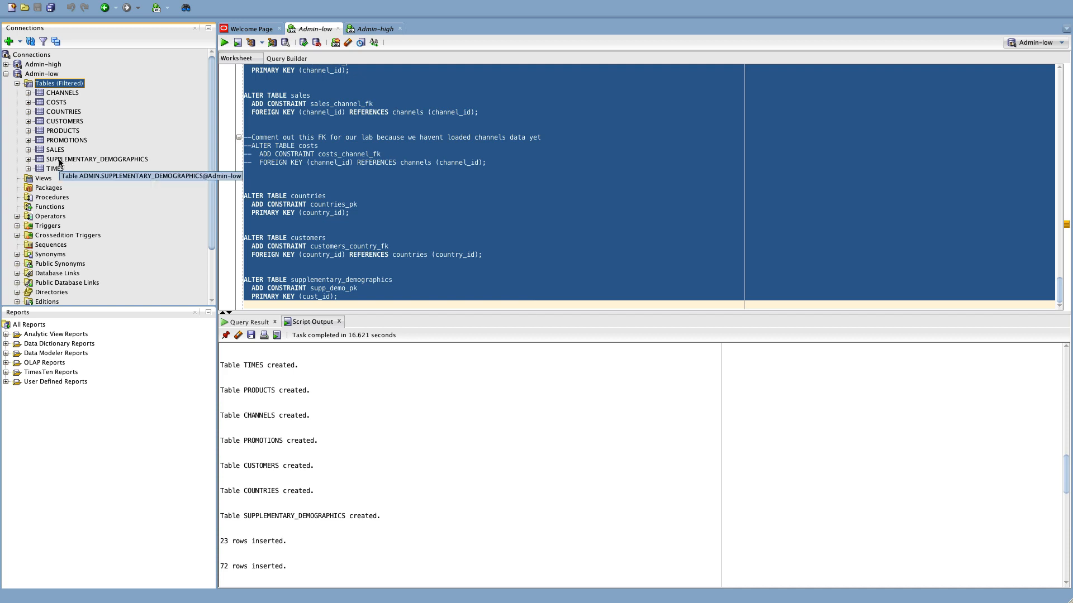
{"action": "left_click", "coordinate": [31, 42]}
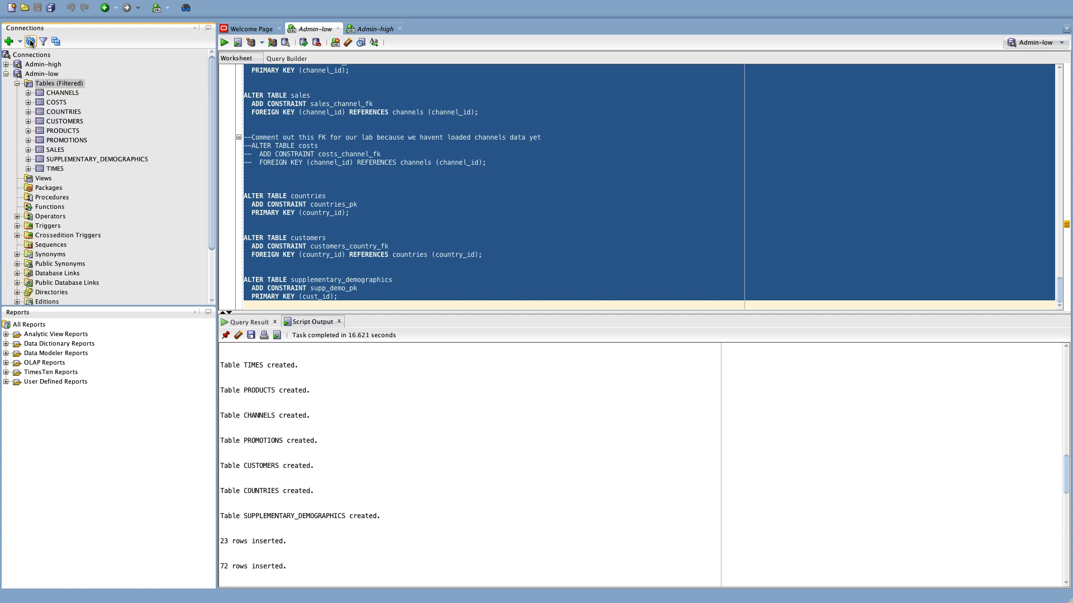
{"action": "left_click", "coordinate": [59, 90]}
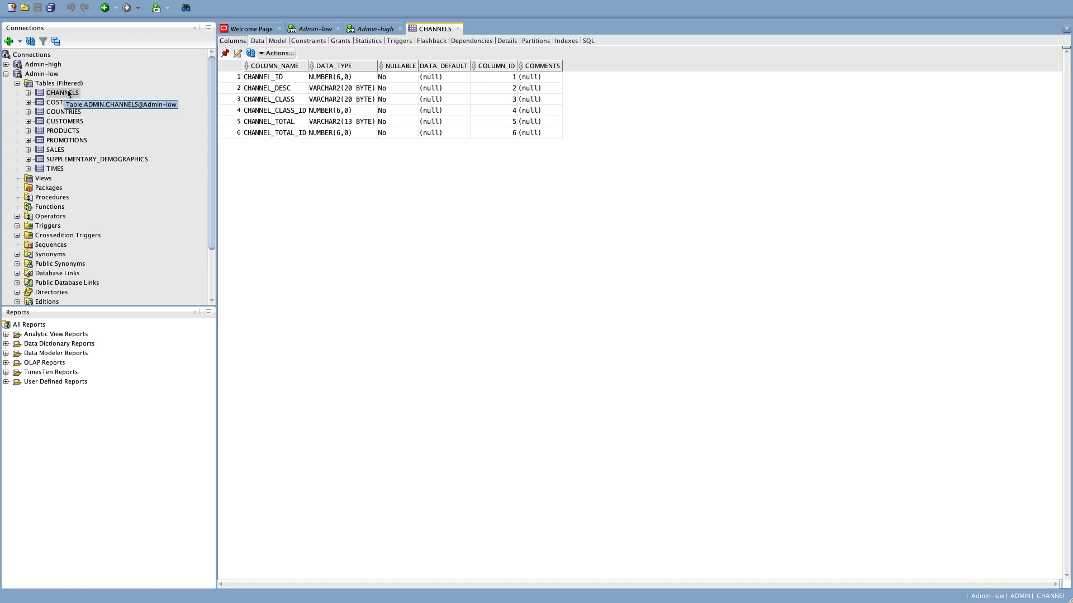
Import Data into CHANNELS, loading channels.csv from the datafiles folder into the preview.
{"action": "right_click", "coordinate": [69, 93]}
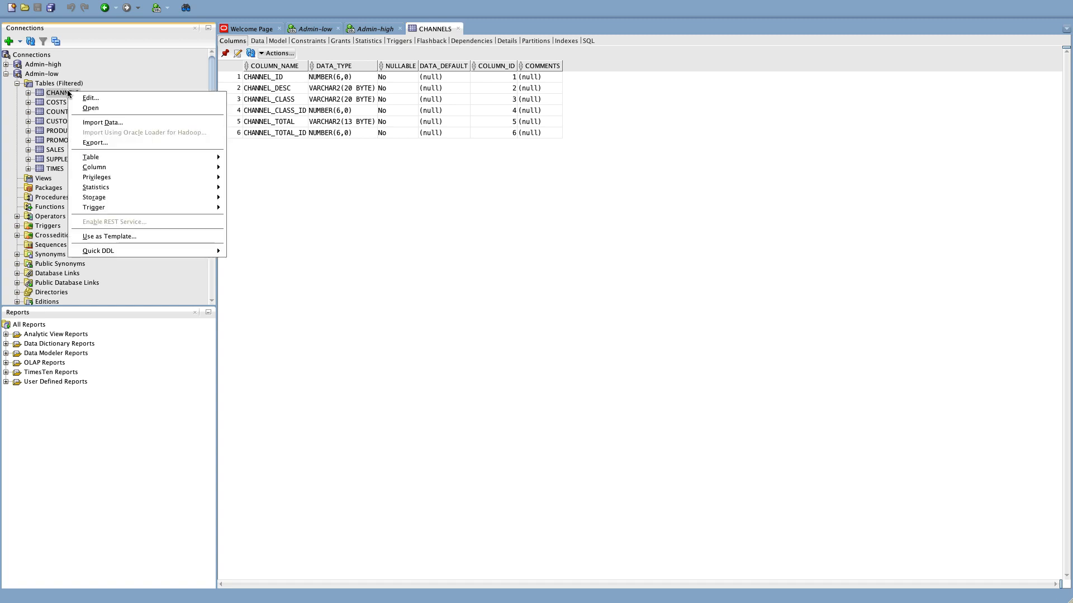
{"action": "left_click", "coordinate": [107, 124]}
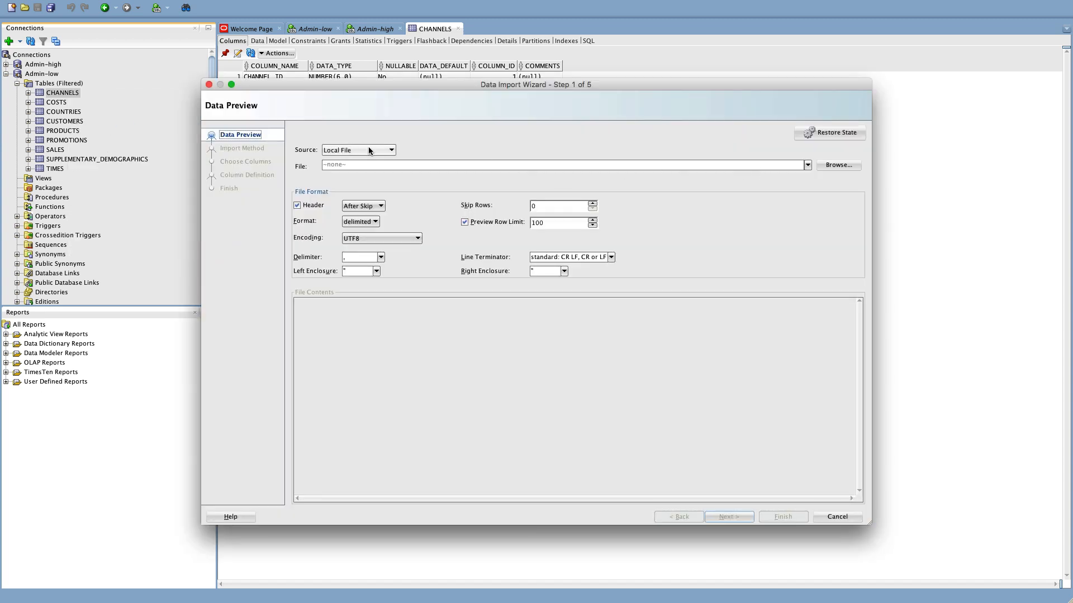
{"action": "left_click", "coordinate": [838, 164]}
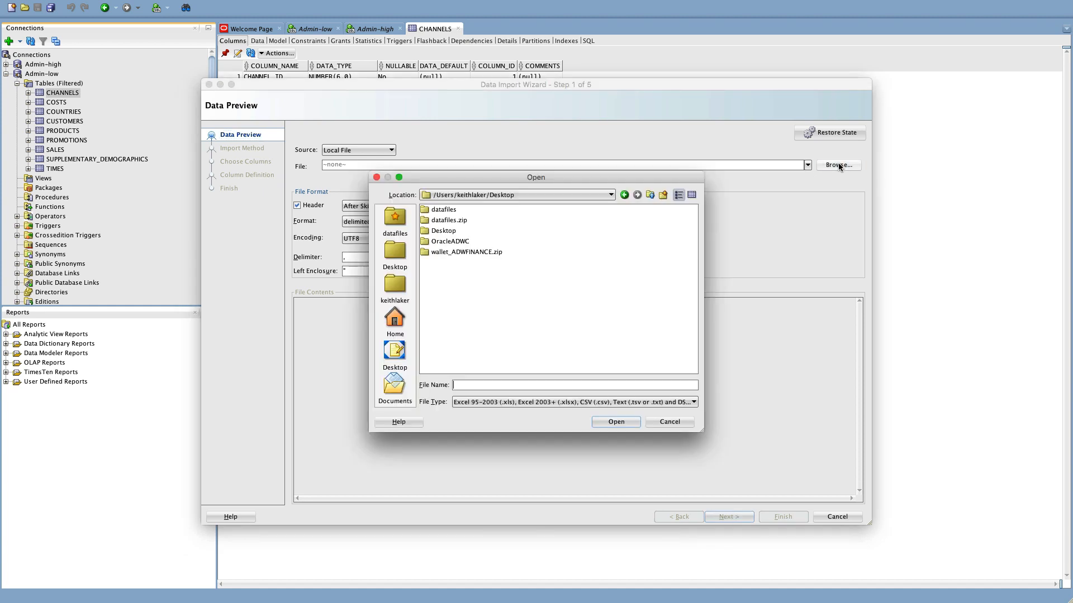
{"action": "double_click", "coordinate": [462, 210]}
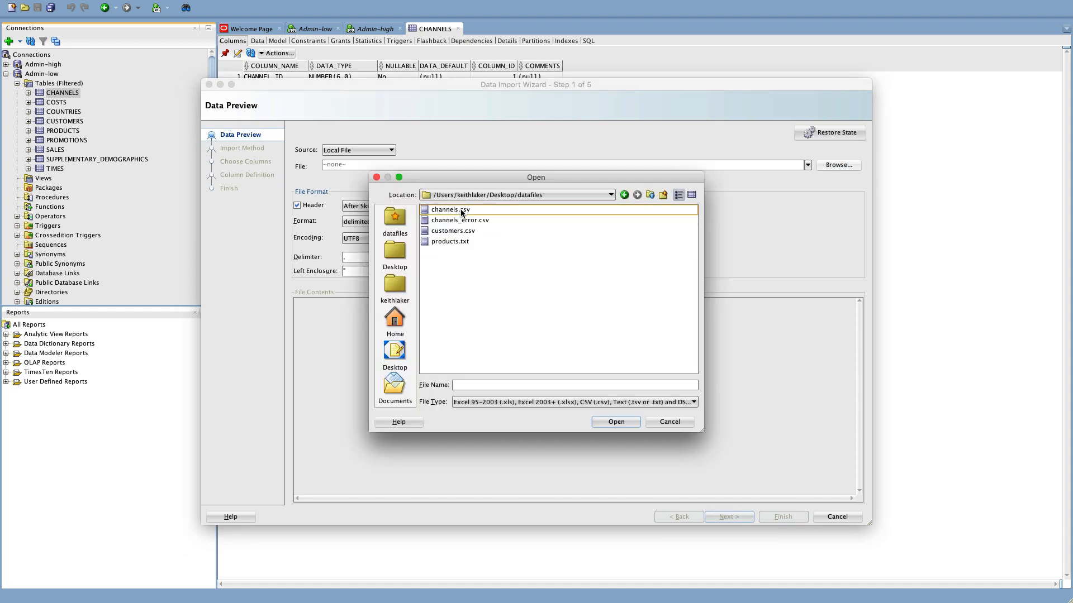
{"action": "left_click", "coordinate": [650, 195]}
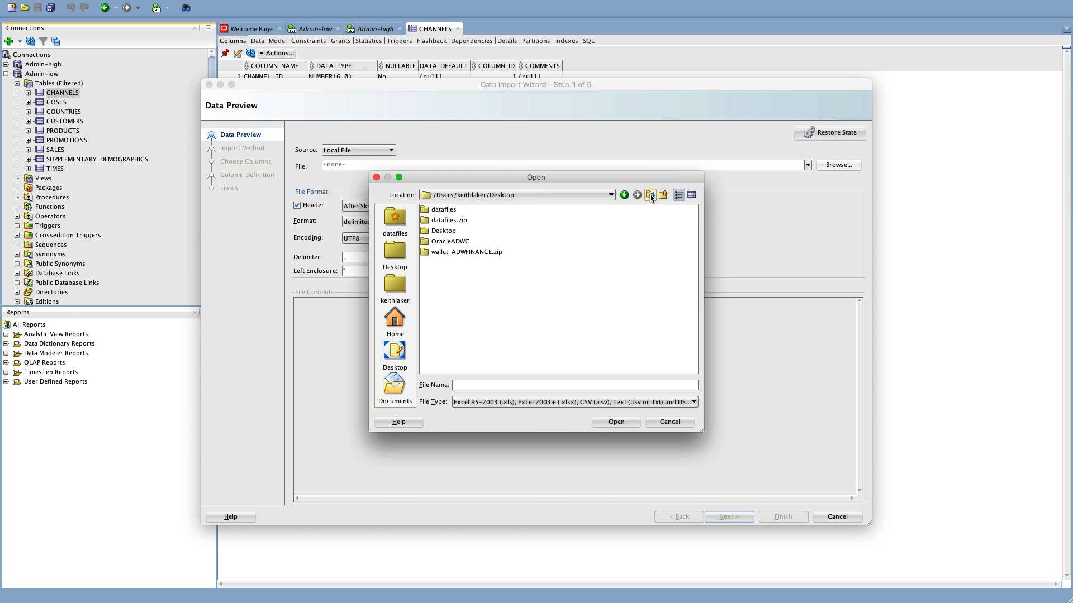
{"action": "double_click", "coordinate": [450, 210]}
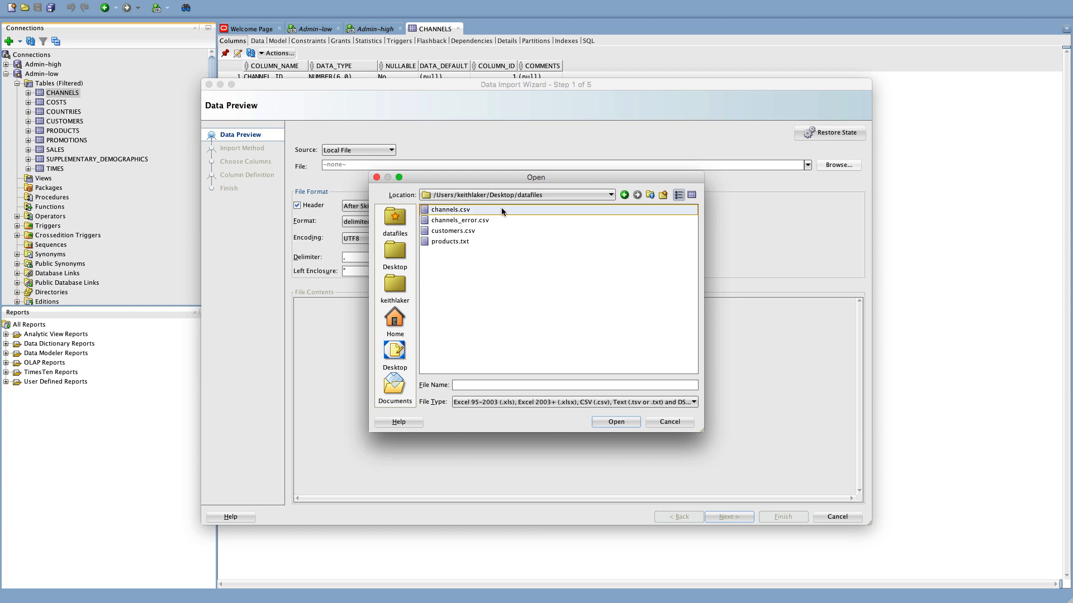
{"action": "left_click", "coordinate": [451, 210]}
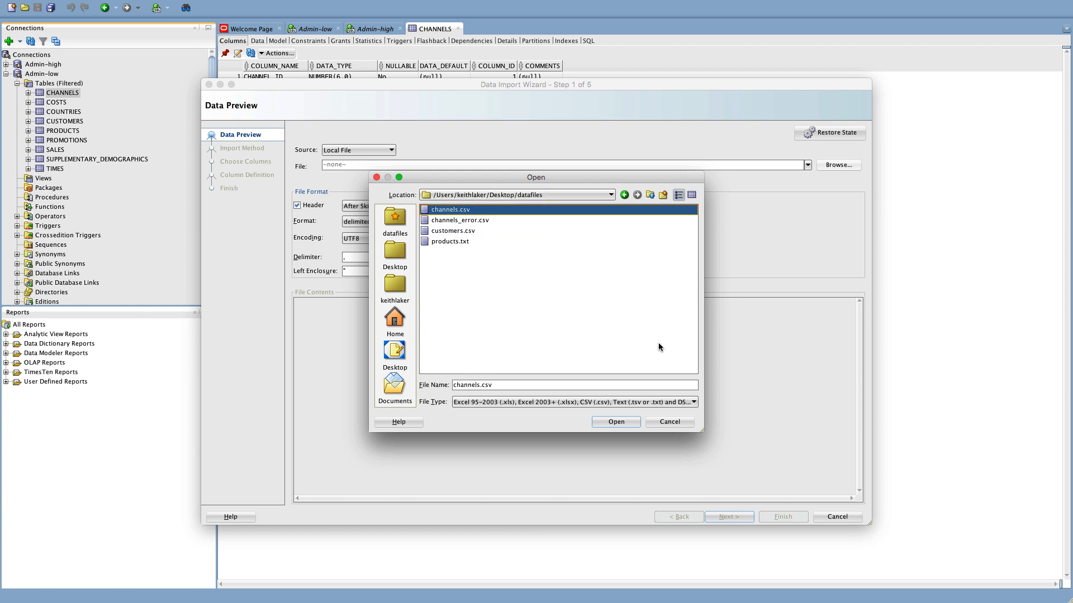
{"action": "left_click", "coordinate": [628, 423]}
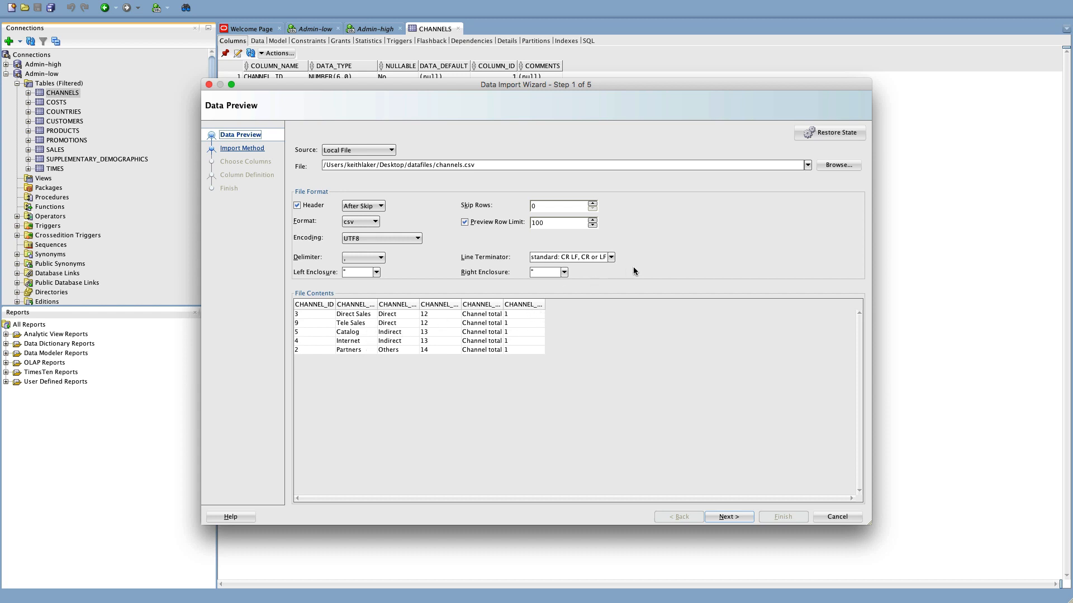
Keep Insert as the import method and advance to Choose Columns with all six columns selected.
{"action": "left_click", "coordinate": [725, 517]}
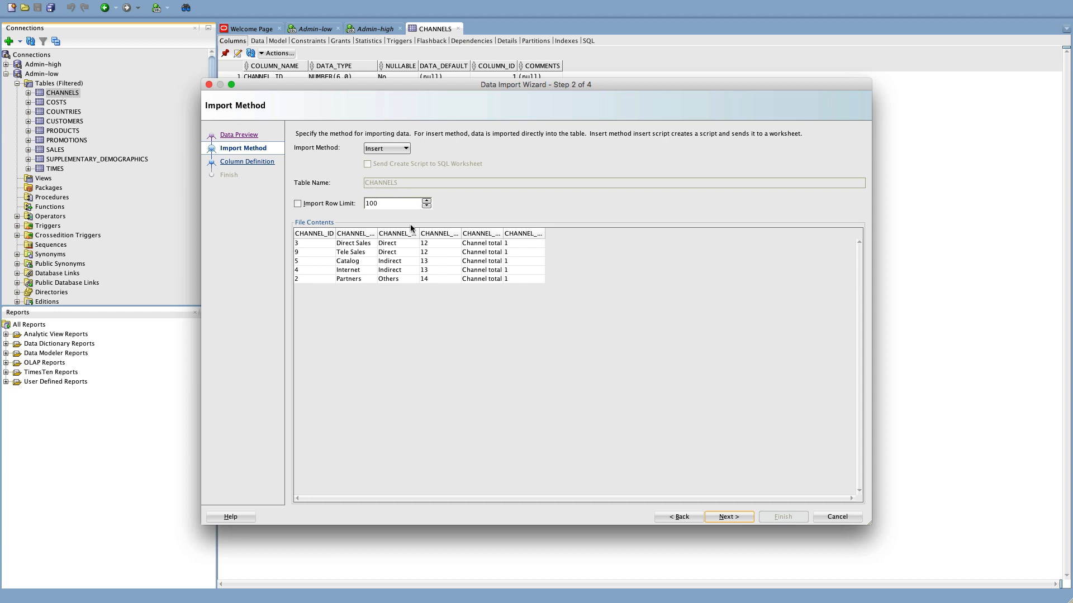
{"action": "left_click", "coordinate": [383, 151]}
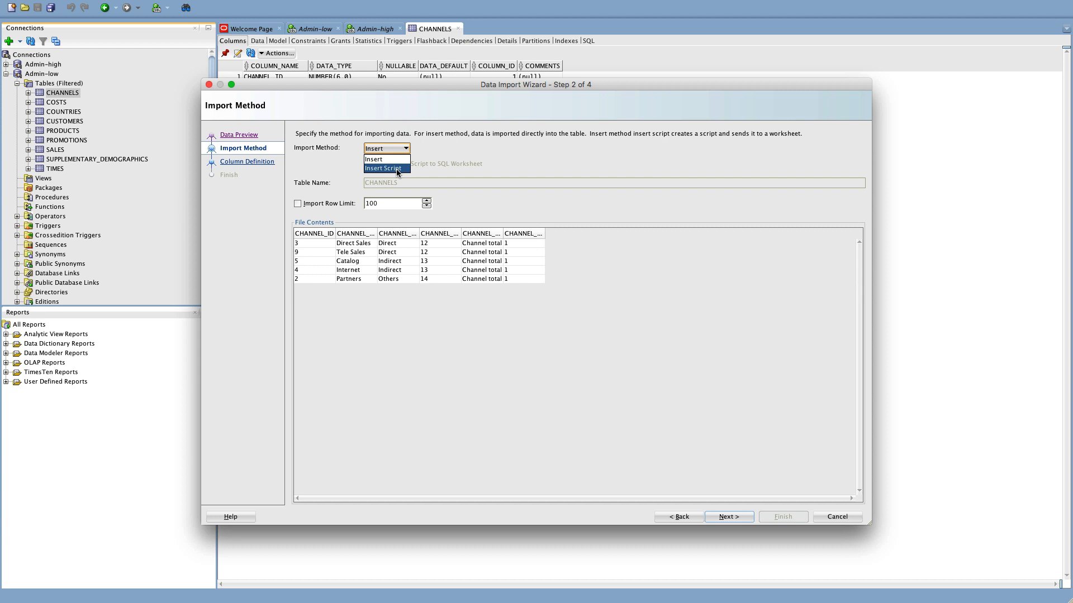
{"action": "left_click", "coordinate": [399, 160]}
{"action": "left_click", "coordinate": [744, 514]}
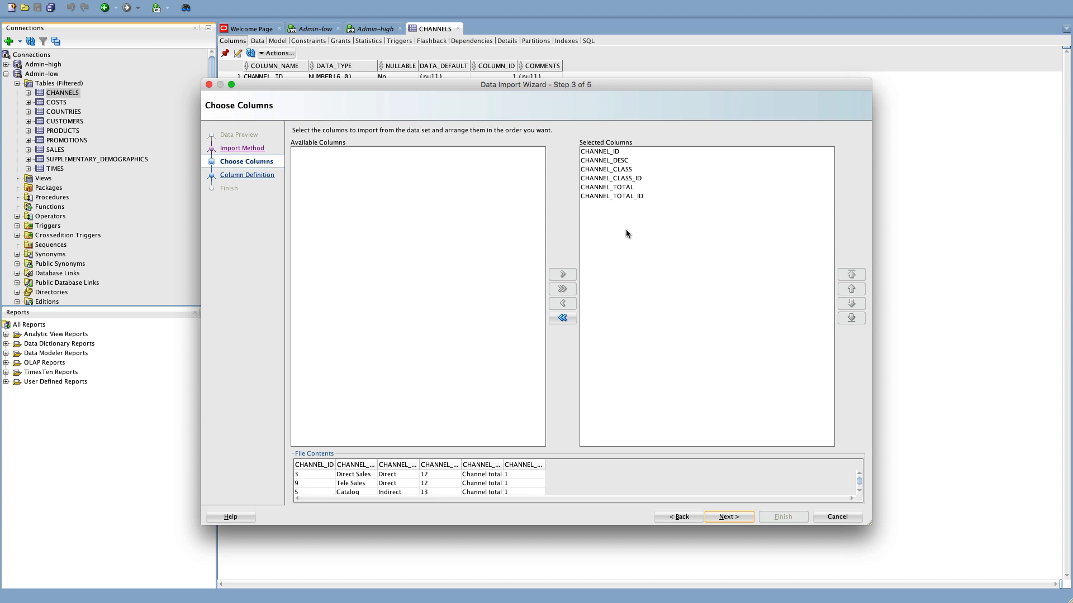
Reach Column Definition and check each mapping, CHANNEL_ID through CHANNEL_TOTAL_ID, matches its CHANNELS column.
{"action": "left_click", "coordinate": [729, 516]}
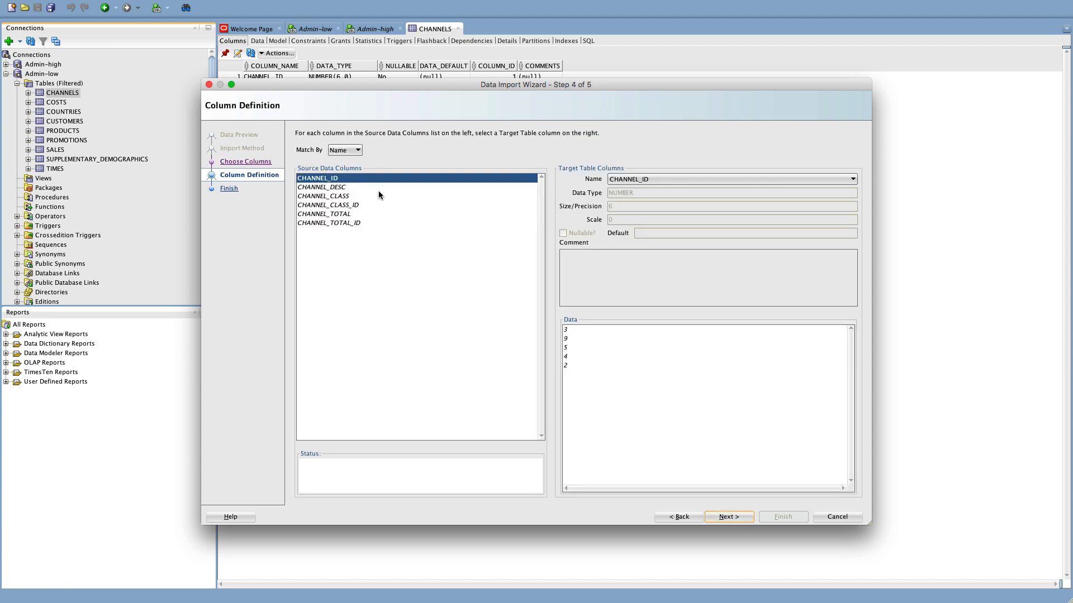
{"action": "left_click", "coordinate": [346, 188]}
{"action": "left_click", "coordinate": [346, 197]}
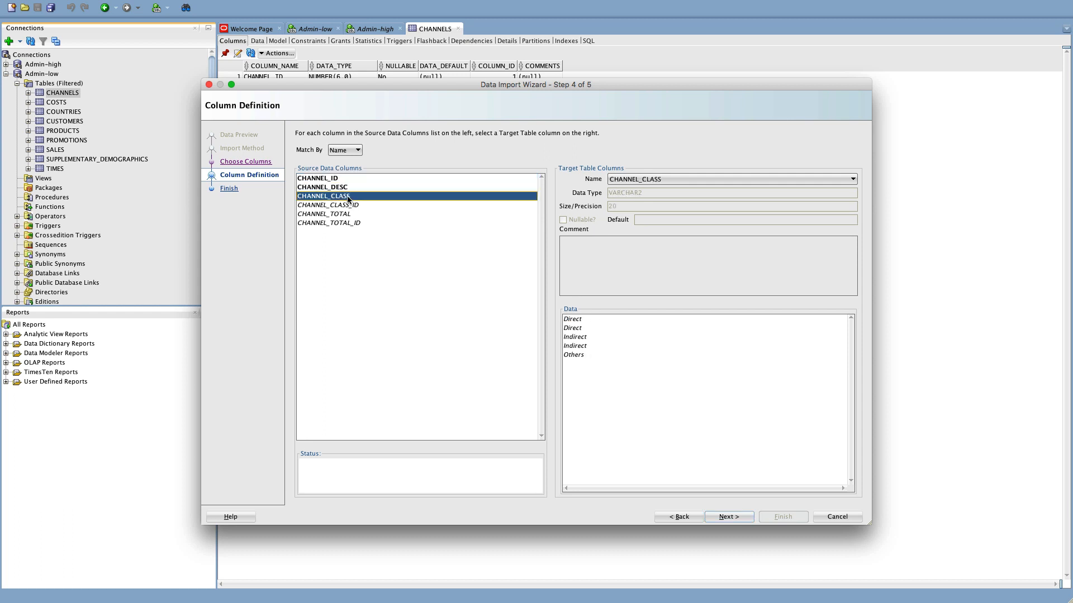
{"action": "left_click", "coordinate": [348, 206]}
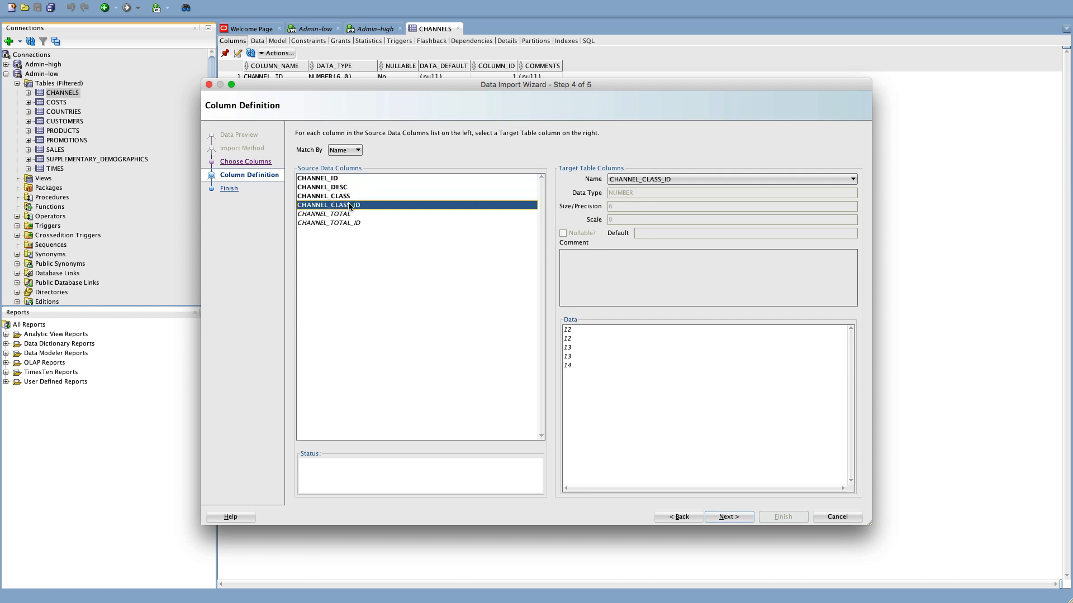
{"action": "left_click", "coordinate": [350, 215]}
{"action": "left_click", "coordinate": [354, 223]}
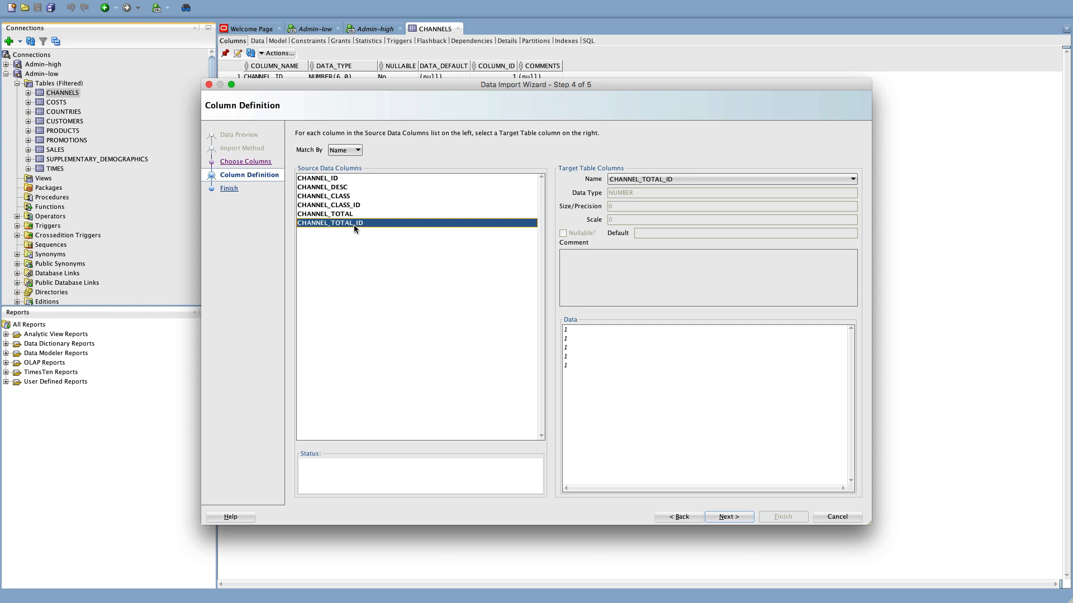
{"action": "left_click", "coordinate": [352, 204]}
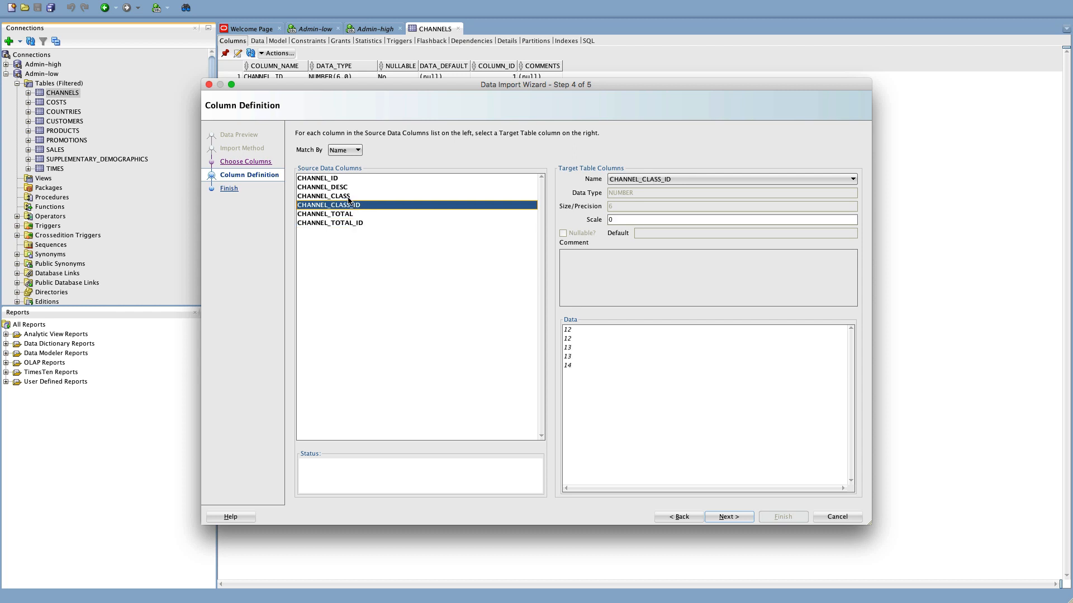
{"action": "left_click", "coordinate": [347, 196]}
{"action": "left_click", "coordinate": [343, 188]}
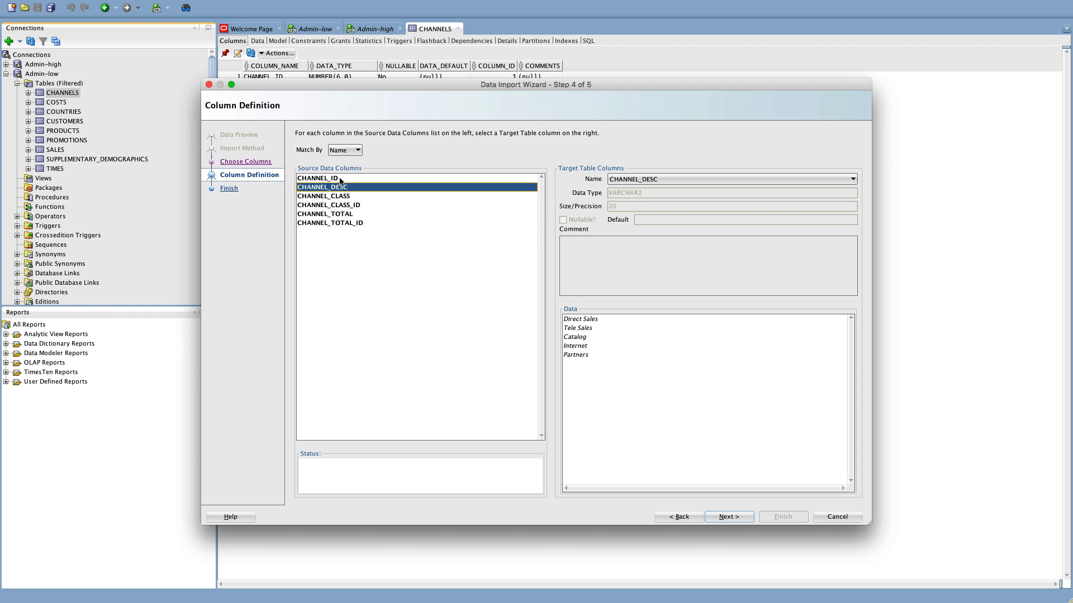
{"action": "left_click", "coordinate": [340, 179]}
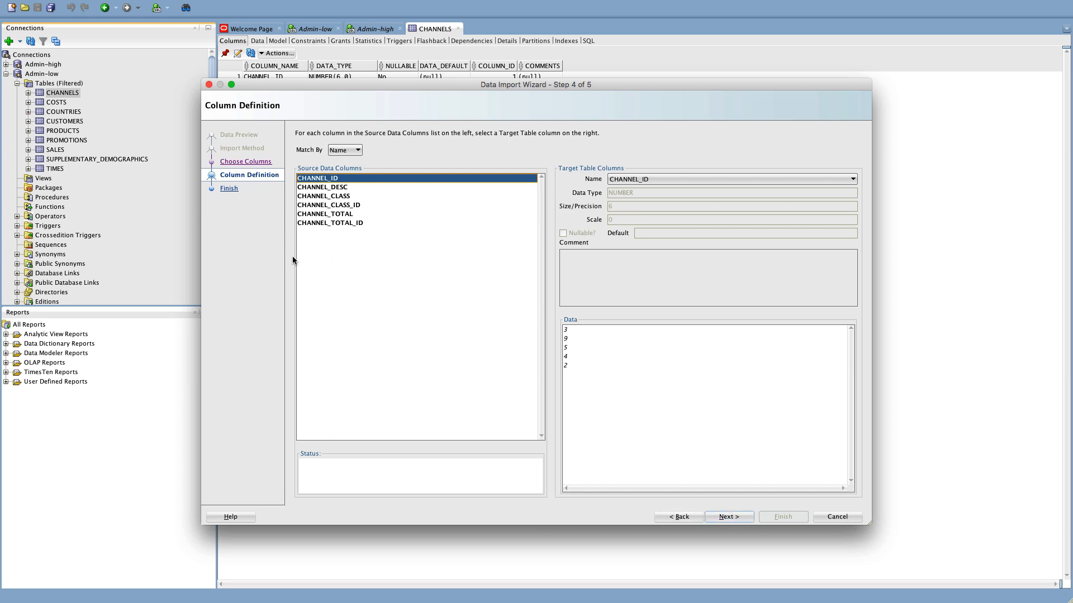
Review the Import Method and Selected Fields summary, then finish importing channels.csv into CHANNELS.
{"action": "left_click", "coordinate": [723, 515]}
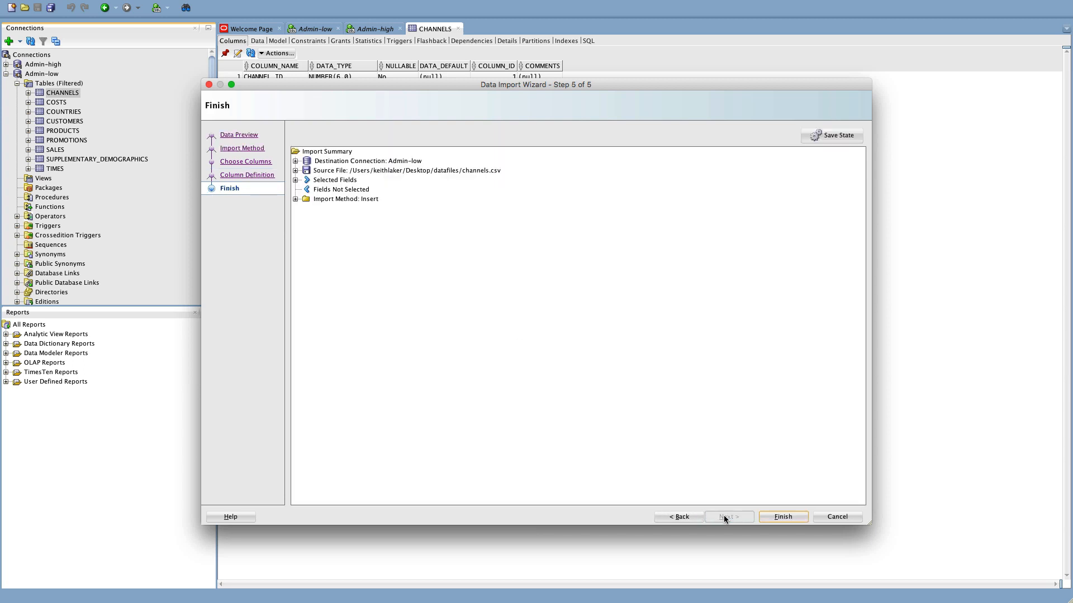
{"action": "left_click", "coordinate": [295, 199]}
{"action": "left_click", "coordinate": [306, 209]}
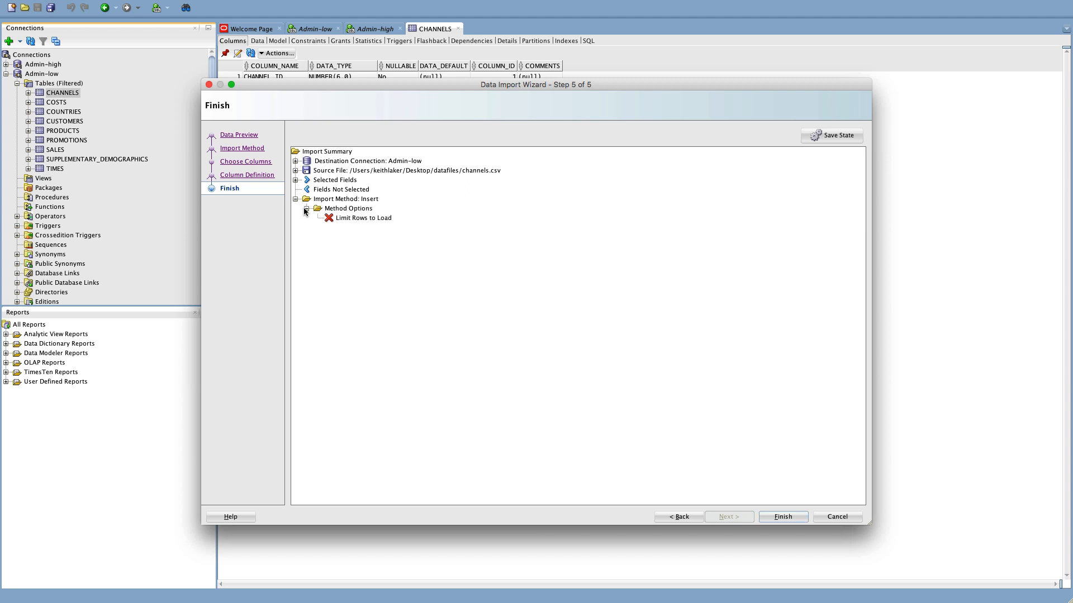
{"action": "left_click", "coordinate": [295, 200]}
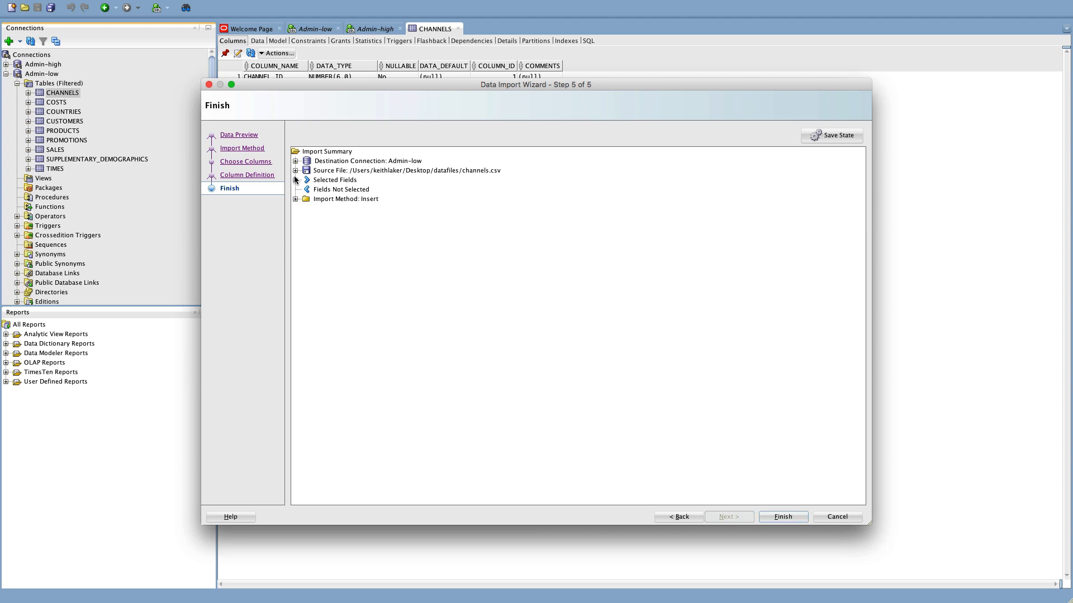
{"action": "left_click", "coordinate": [296, 180]}
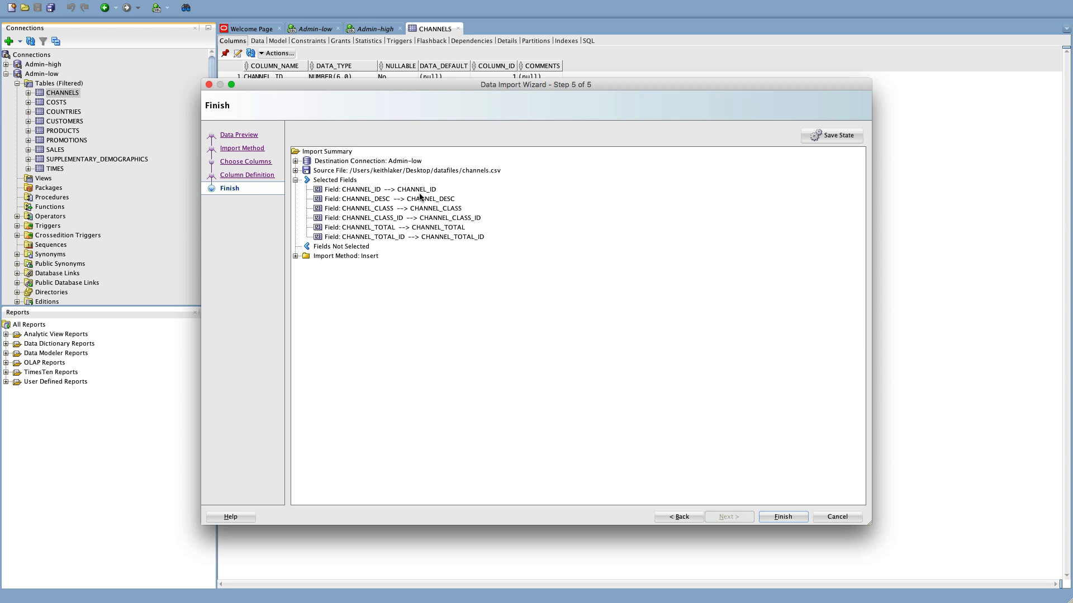
{"action": "left_click", "coordinate": [296, 180]}
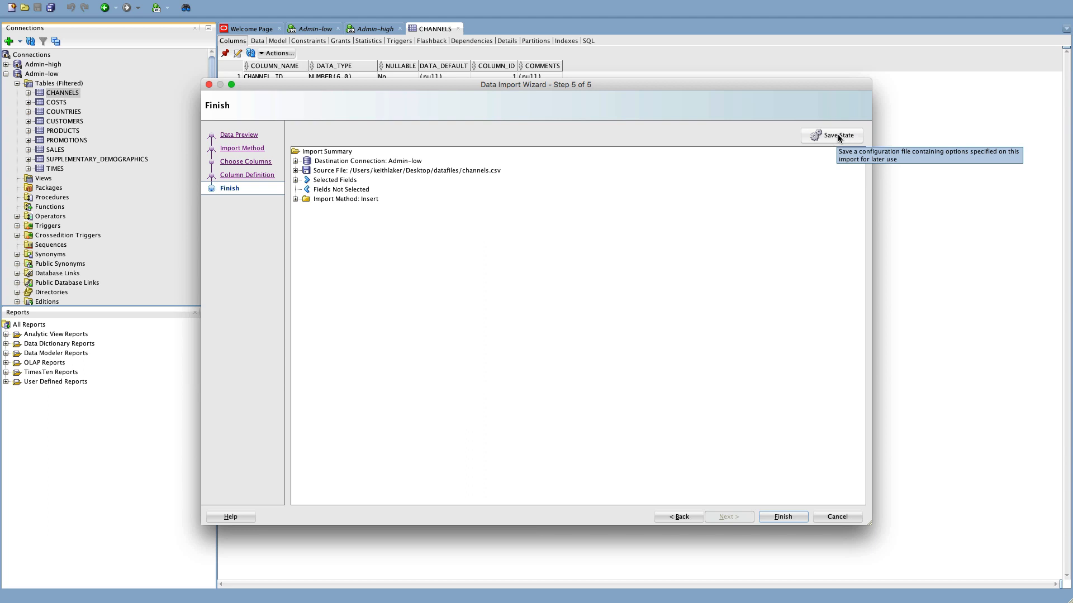
{"action": "left_click", "coordinate": [787, 517]}
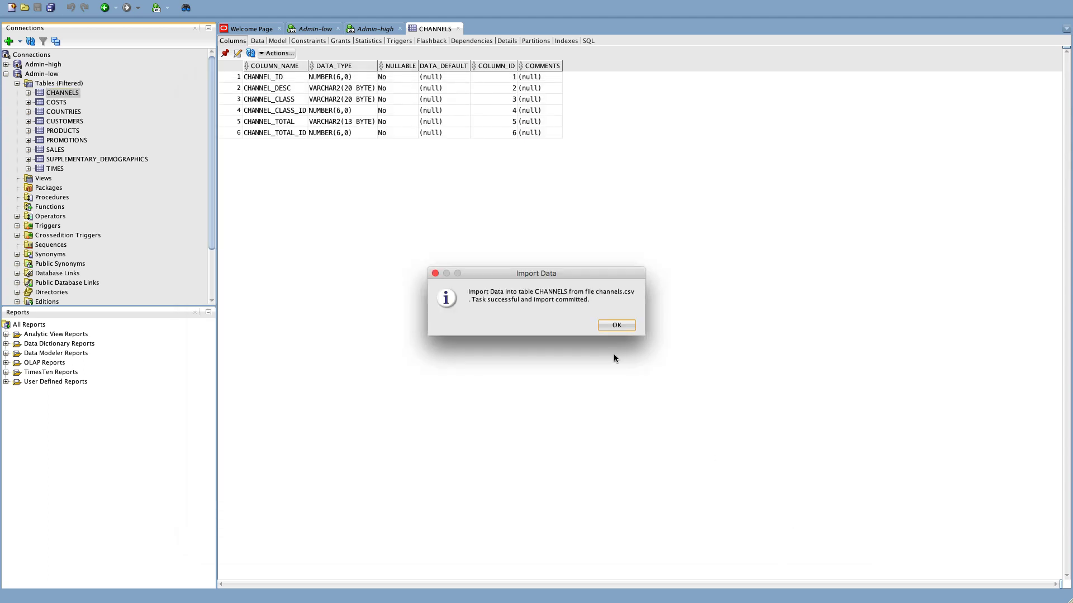
Dismiss the import success message and display the five imported CHANNELS rows in the Data view.
{"action": "left_click", "coordinate": [616, 325]}
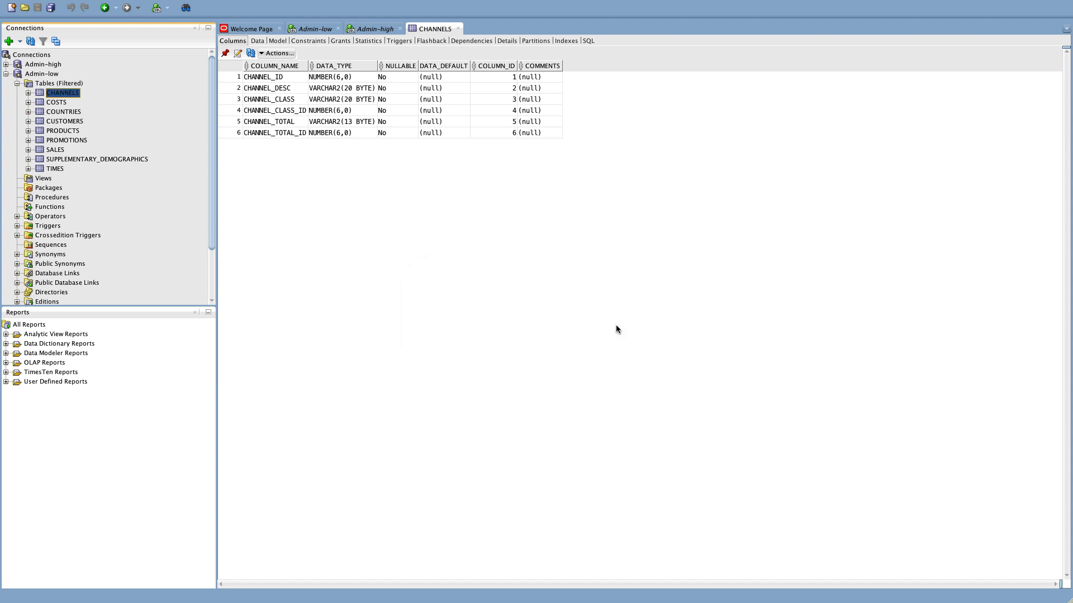
{"action": "left_click", "coordinate": [251, 53]}
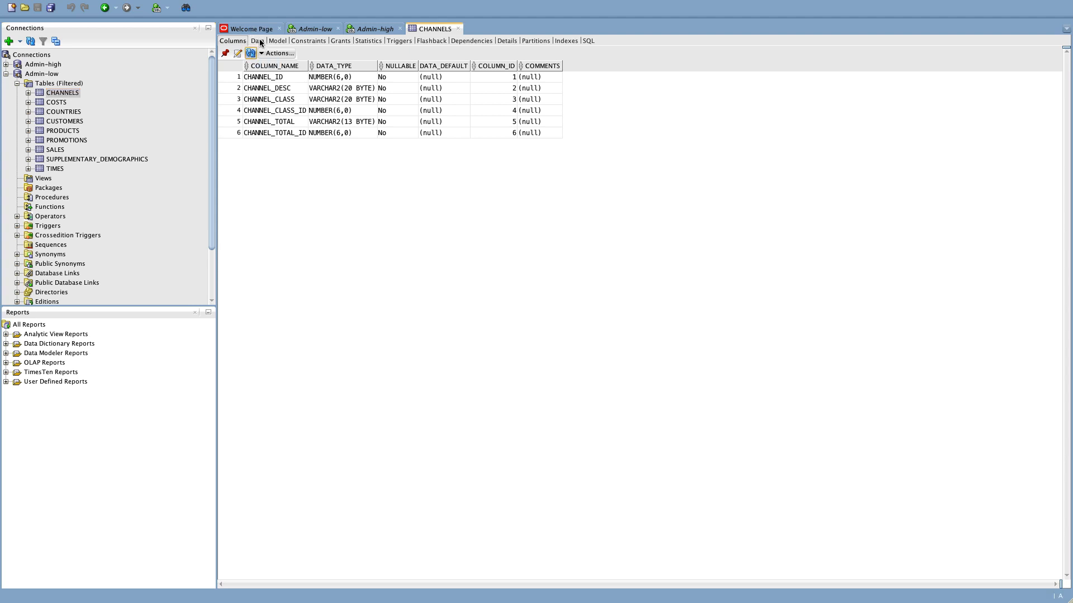
{"action": "left_click", "coordinate": [259, 42]}
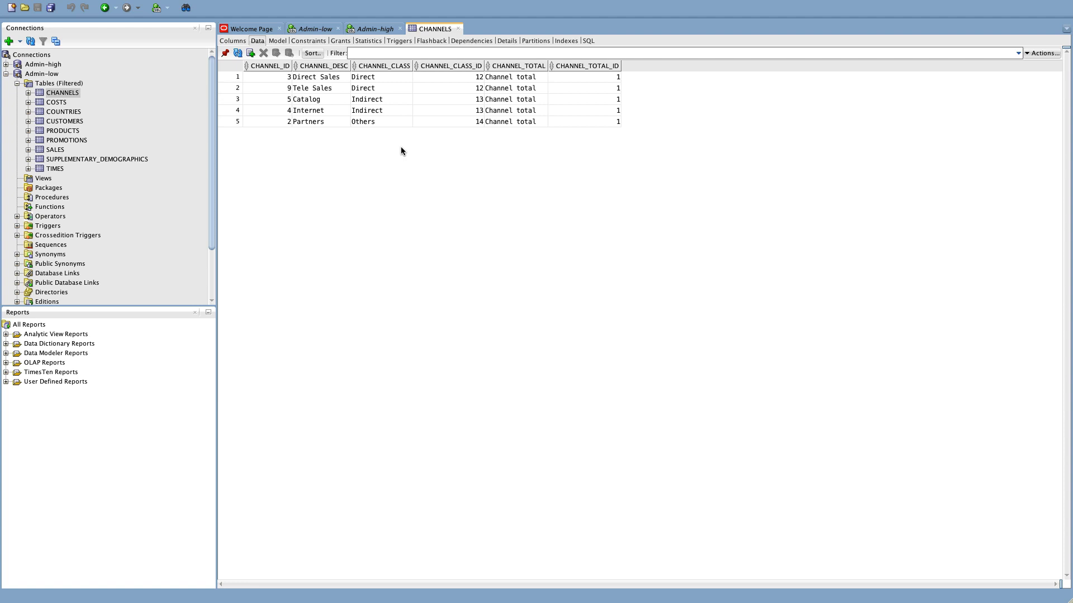
Switch to the web browser showing the Oracle Cloud home page.
{"action": "mouse_move", "coordinate": [846, 4]}
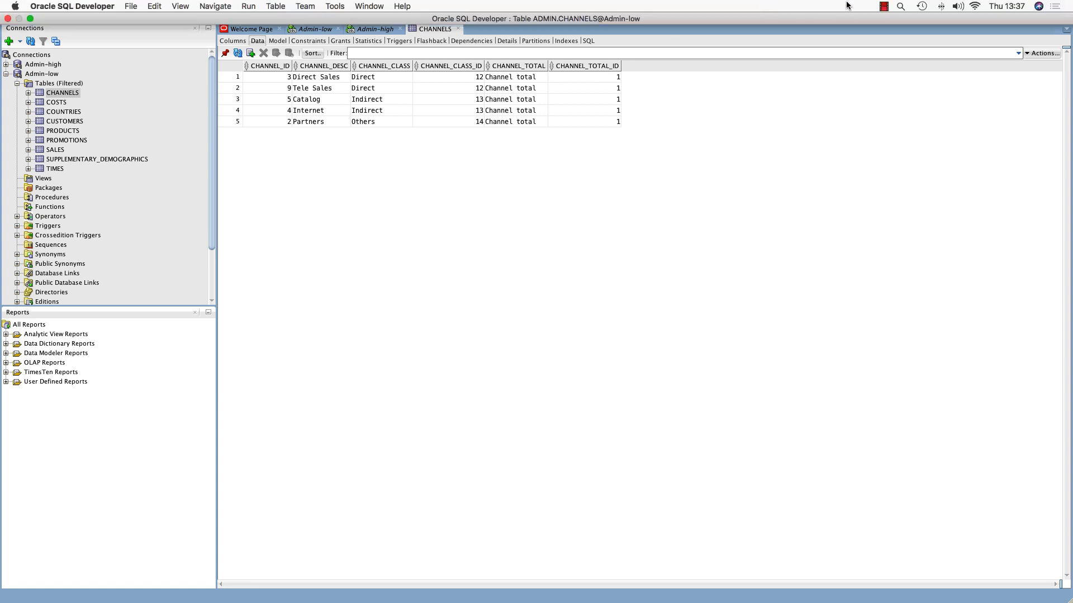
{"action": "left_click", "coordinate": [884, 6]}
{"action": "left_click", "coordinate": [897, 17]}
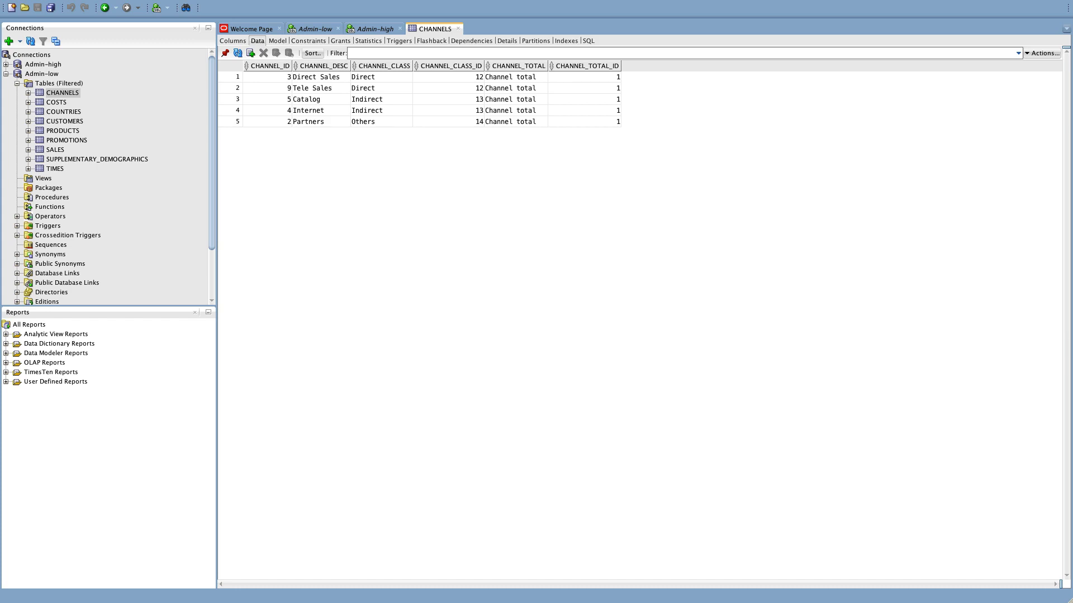
{"action": "key", "text": "super+Tab"}
{"action": "key", "text": "super+Tab"}
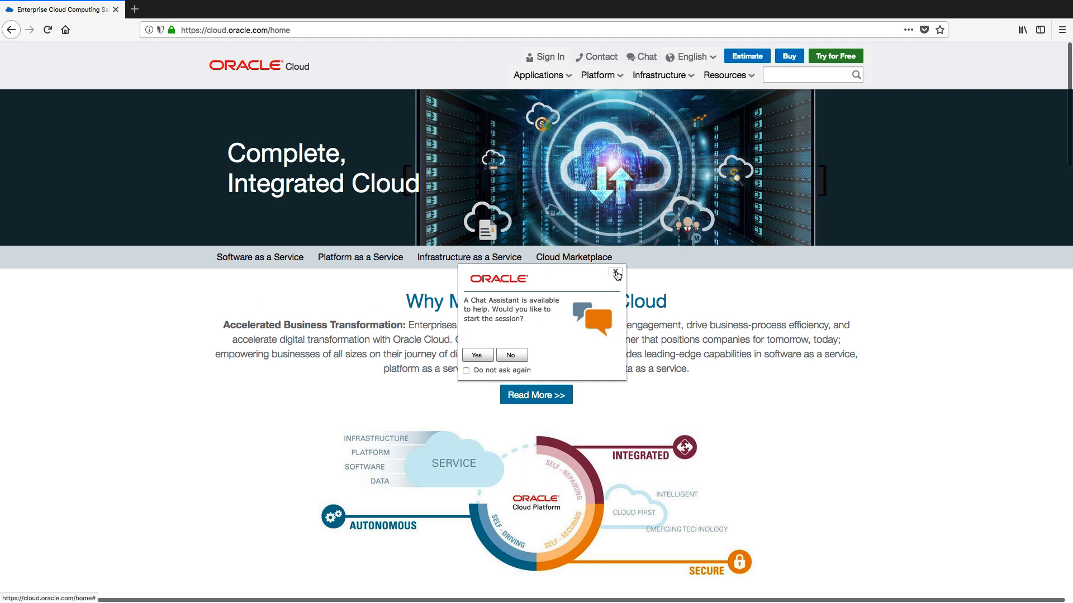
Close the chat popup and sign in with the cloud account name and saved credentials.
{"action": "left_click", "coordinate": [615, 271]}
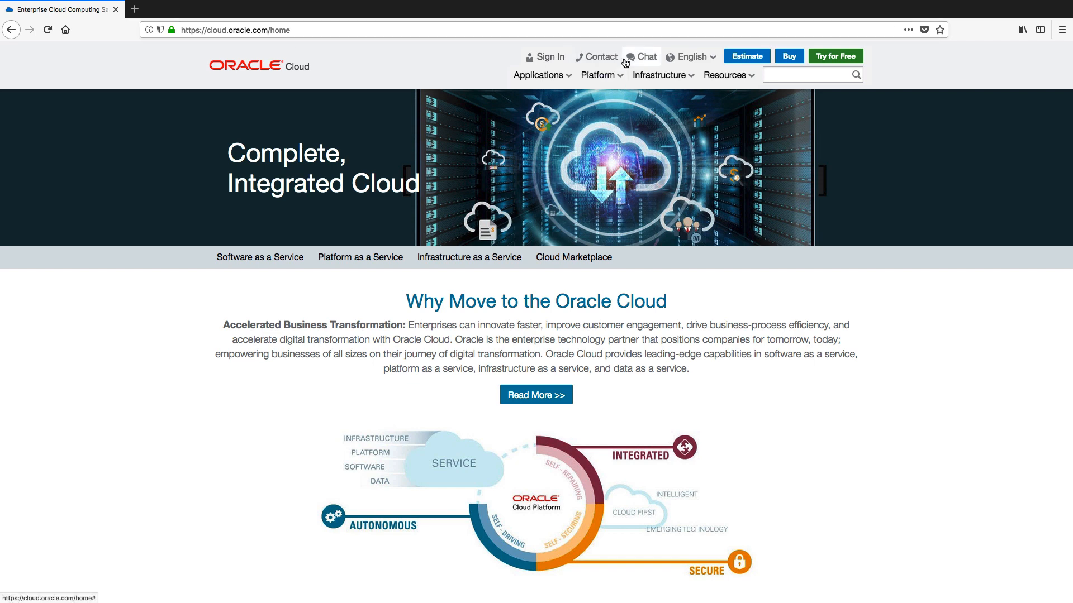
{"action": "left_click", "coordinate": [546, 57]}
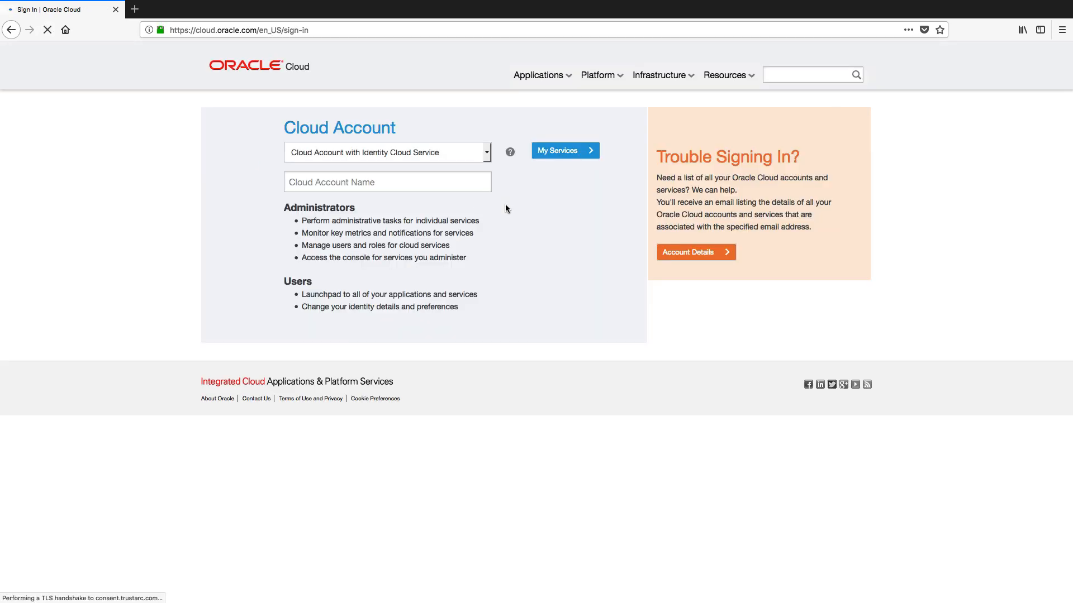
{"action": "left_click", "coordinate": [374, 182]}
{"action": "type", "text": "a"}
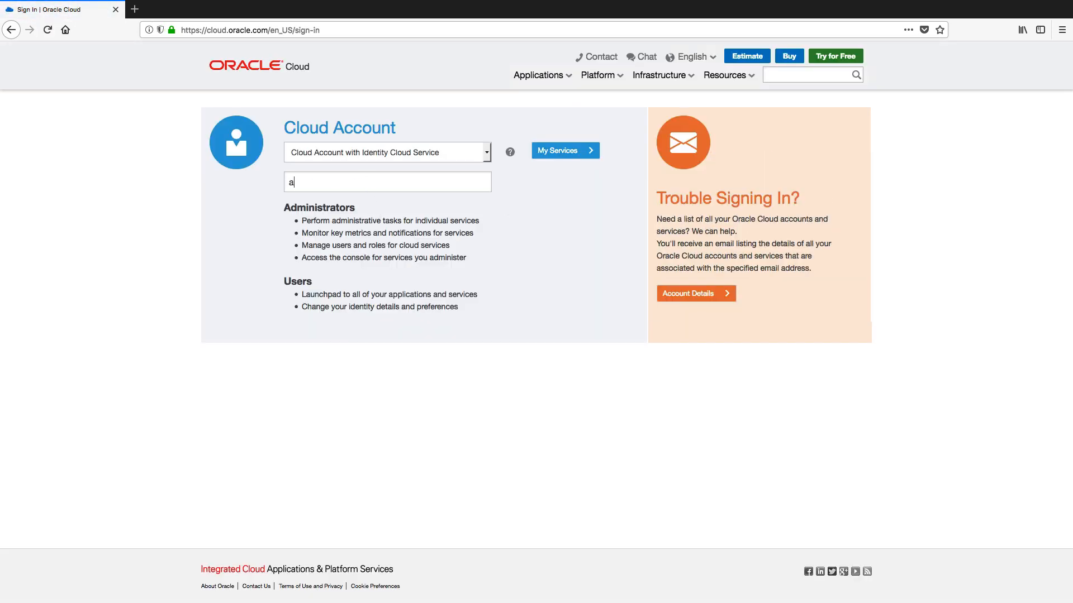
{"action": "type", "text": "dwc4pm"}
{"action": "left_click", "coordinate": [564, 151]}
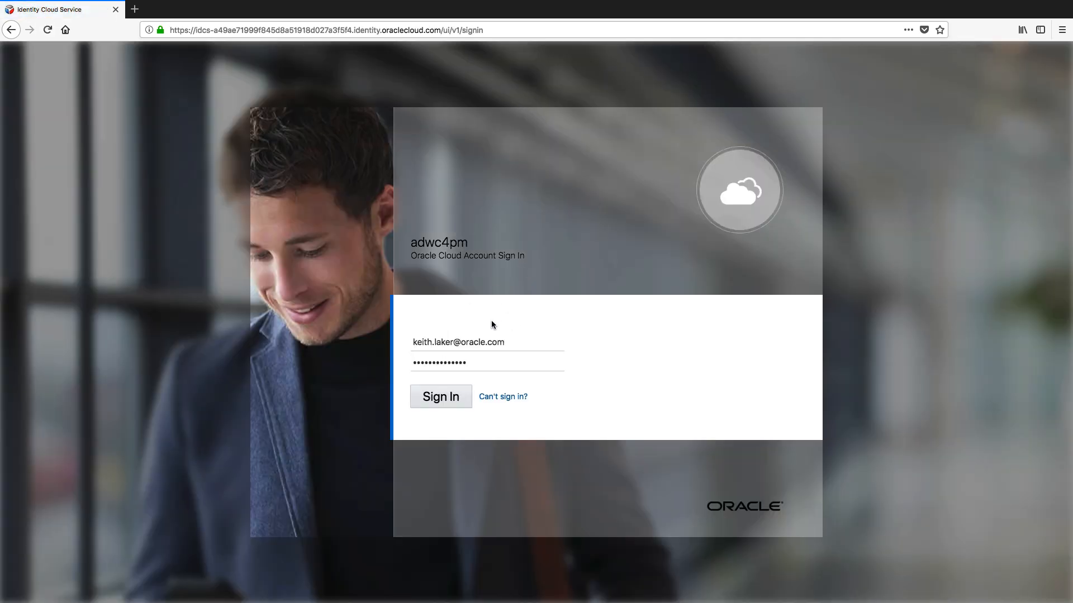
{"action": "left_click", "coordinate": [440, 398]}
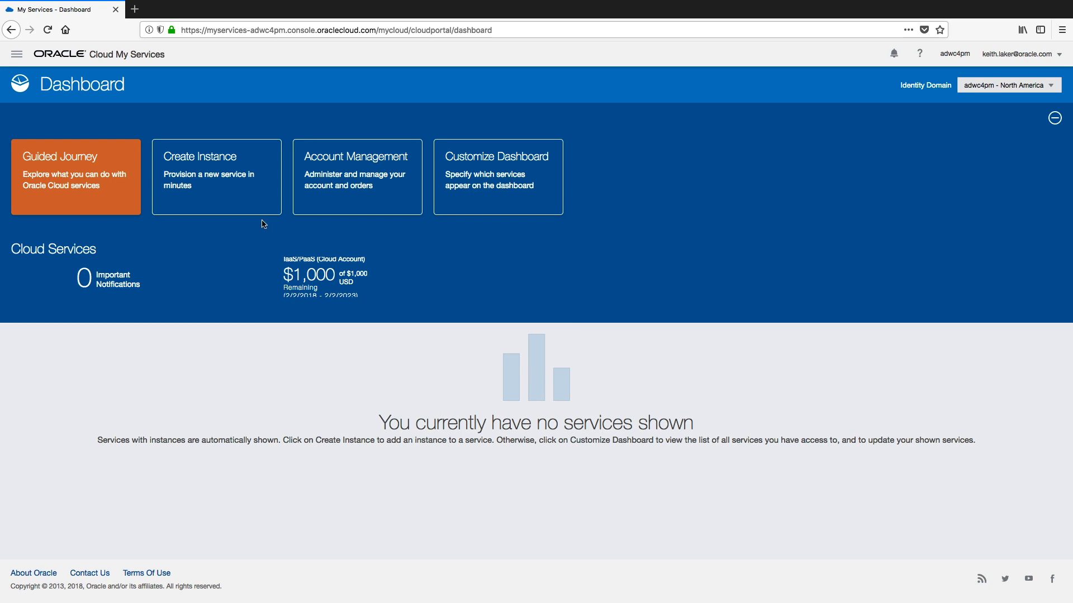
Start a new instance, choosing ADWC from the All Services list.
{"action": "left_click", "coordinate": [239, 194]}
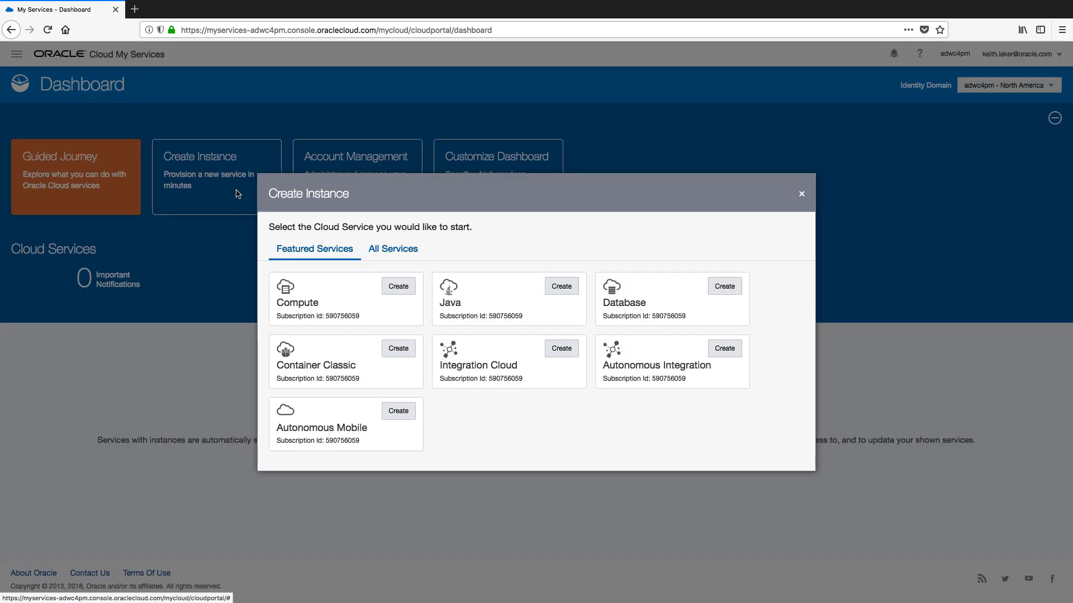
{"action": "left_click", "coordinate": [405, 249]}
{"action": "scroll", "coordinate": [547, 285], "scroll_direction": "down", "scroll_amount": 3}
{"action": "scroll", "coordinate": [546, 285], "scroll_direction": "down", "scroll_amount": 2}
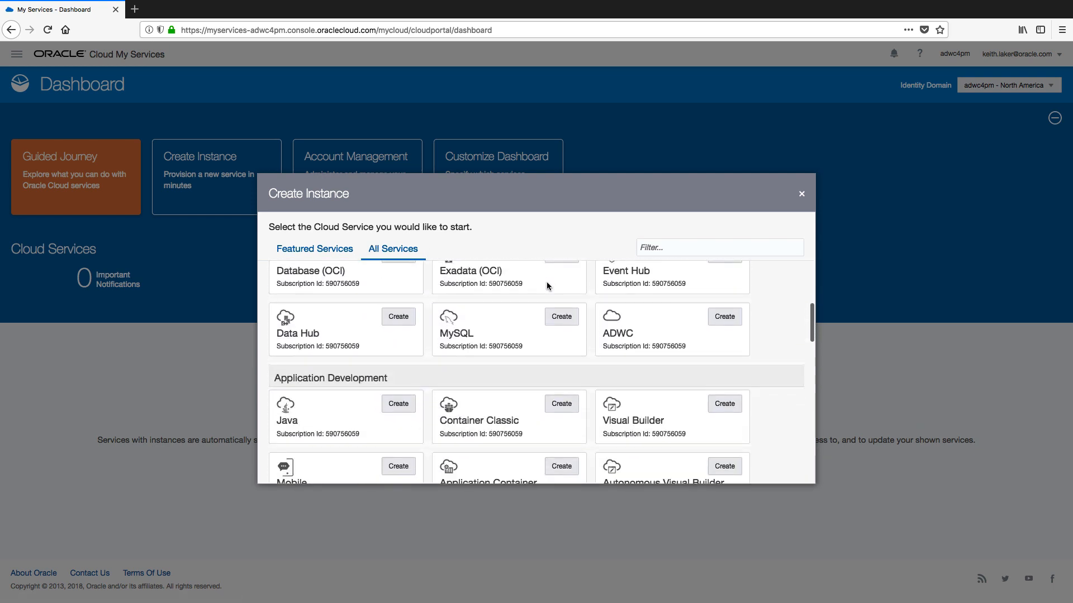
{"action": "left_click", "coordinate": [644, 324]}
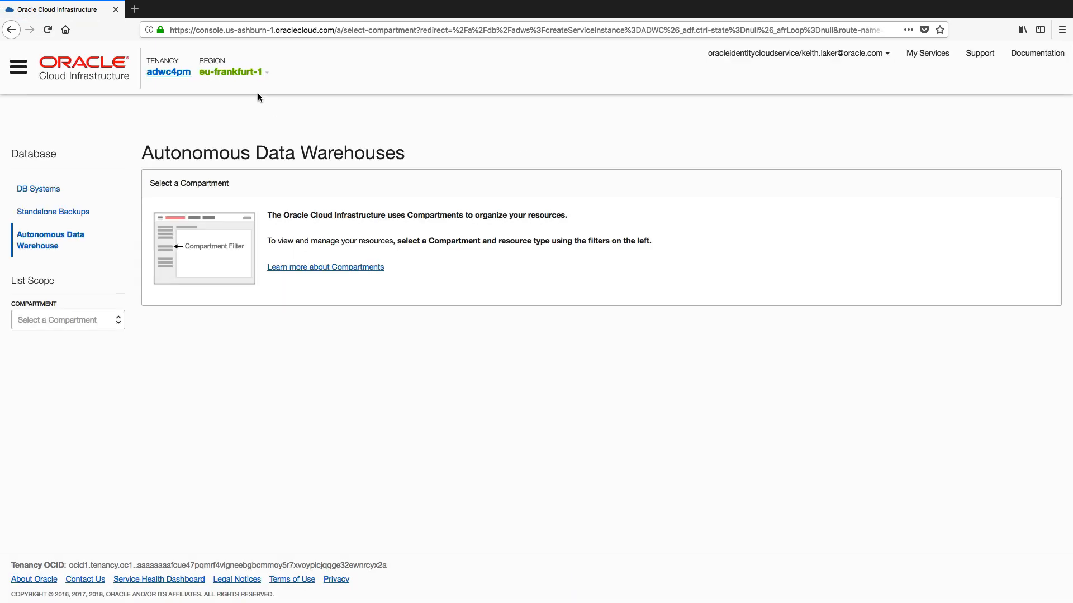
Switch the console region from eu-frankfurt-1 to us-ashburn-1.
{"action": "left_click", "coordinate": [257, 72]}
{"action": "mouse_move", "coordinate": [238, 75]}
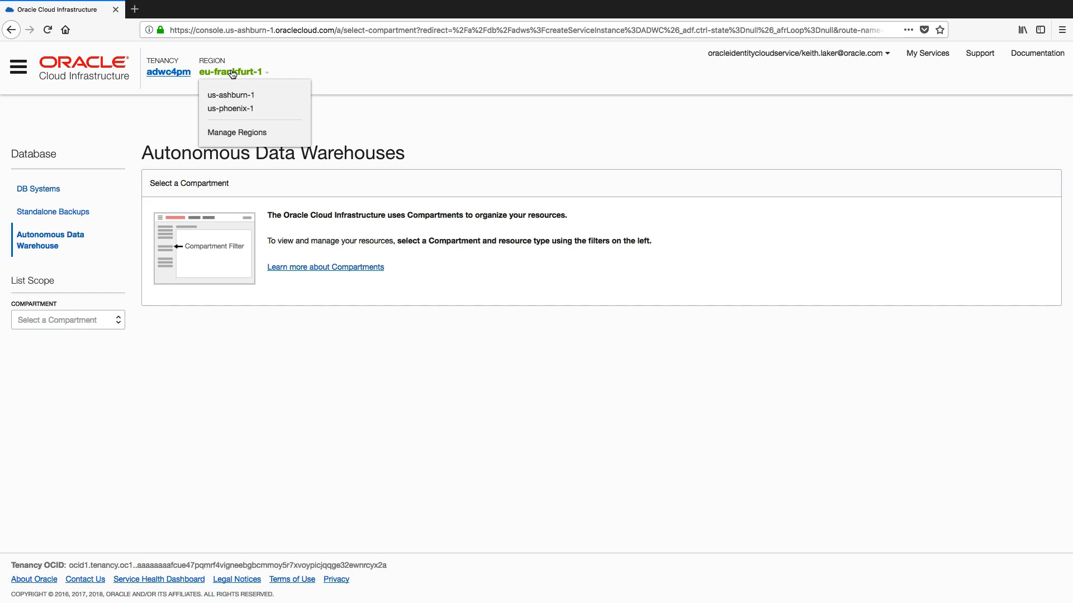
{"action": "left_click", "coordinate": [234, 95]}
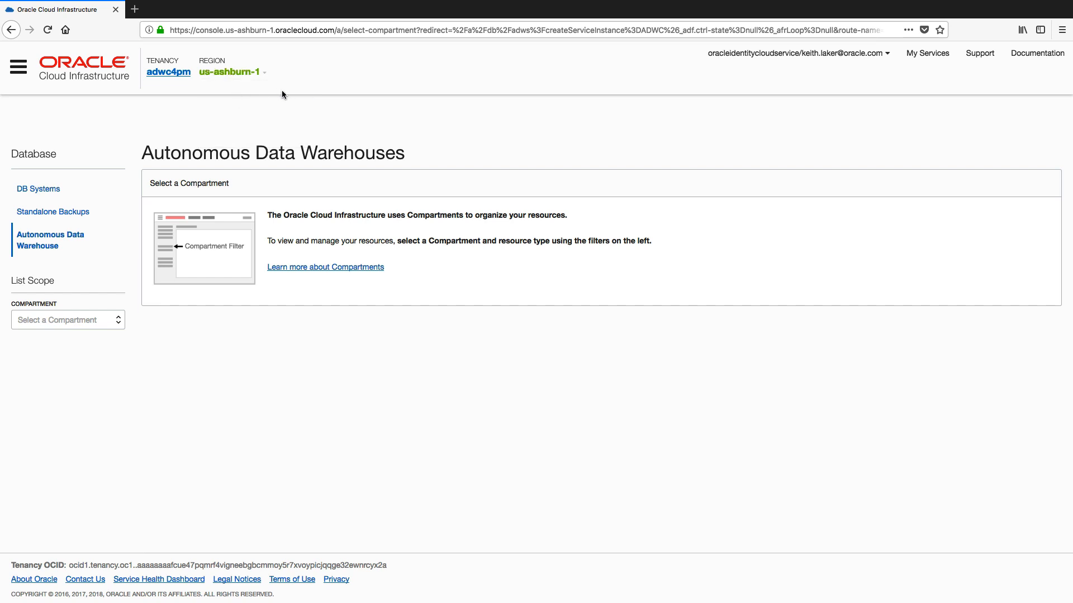
{"action": "mouse_move", "coordinate": [259, 76]}
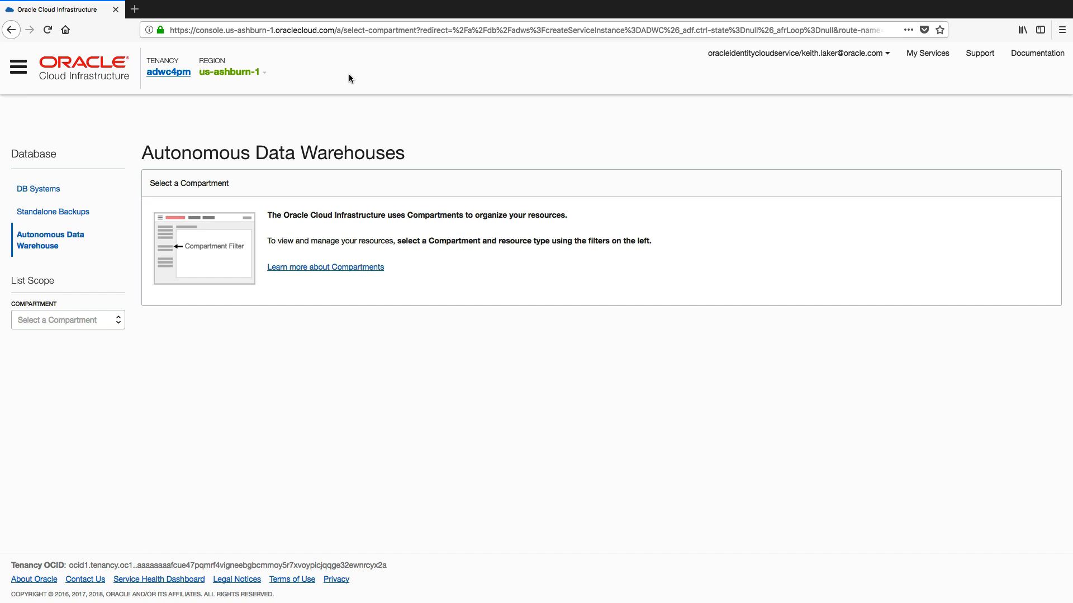
Go to Storage > Object Storage and scope the bucket list to the ADW_Frankfurt compartment.
{"action": "left_click", "coordinate": [18, 67]}
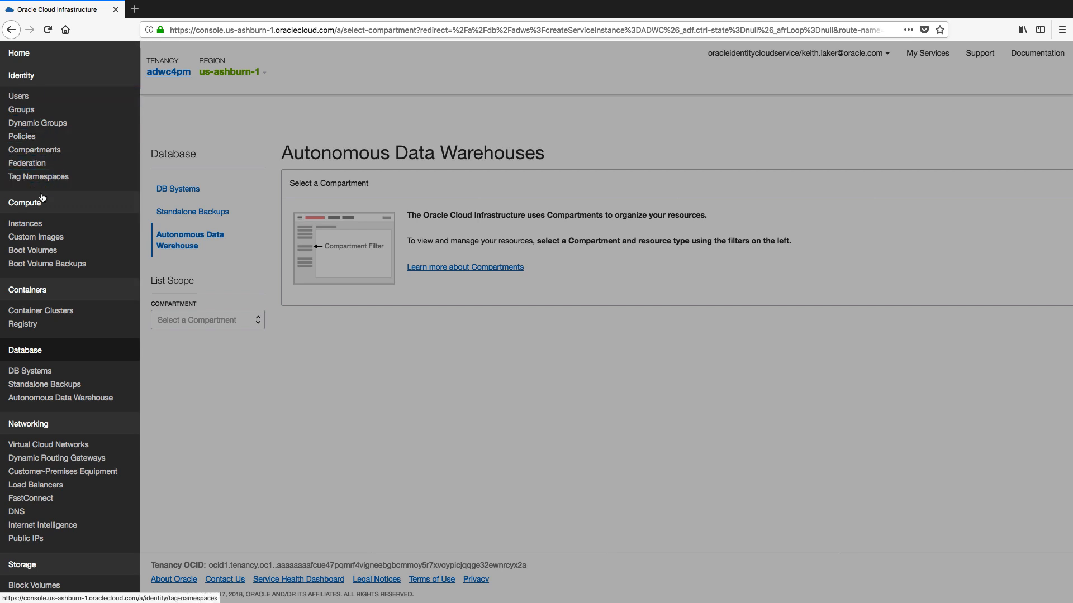
{"action": "left_click", "coordinate": [55, 309]}
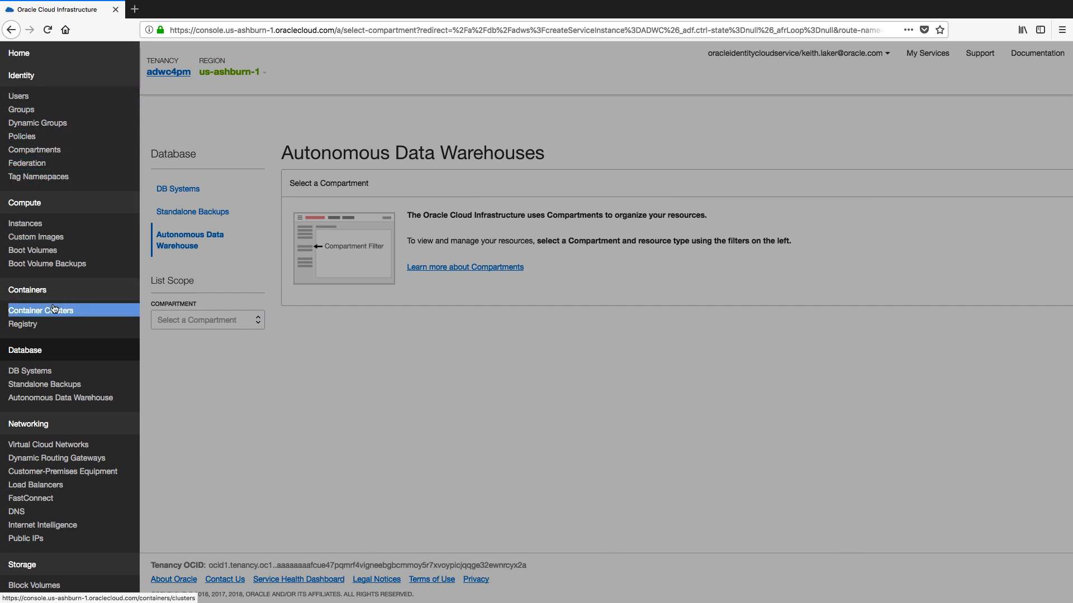
{"action": "scroll", "coordinate": [59, 406], "scroll_direction": "down", "scroll_amount": 5}
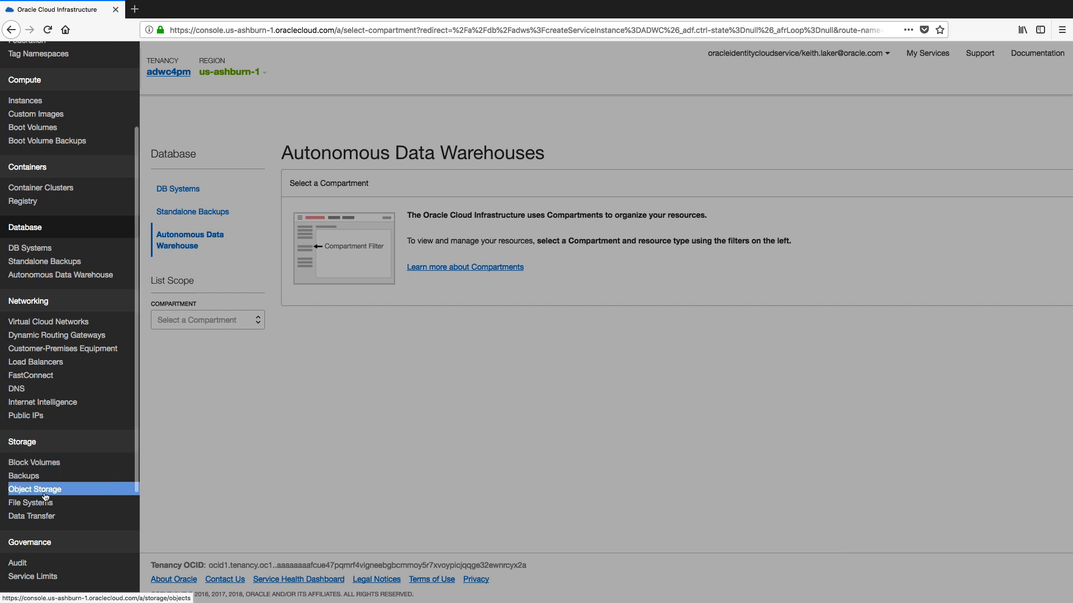
{"action": "left_click", "coordinate": [35, 489]}
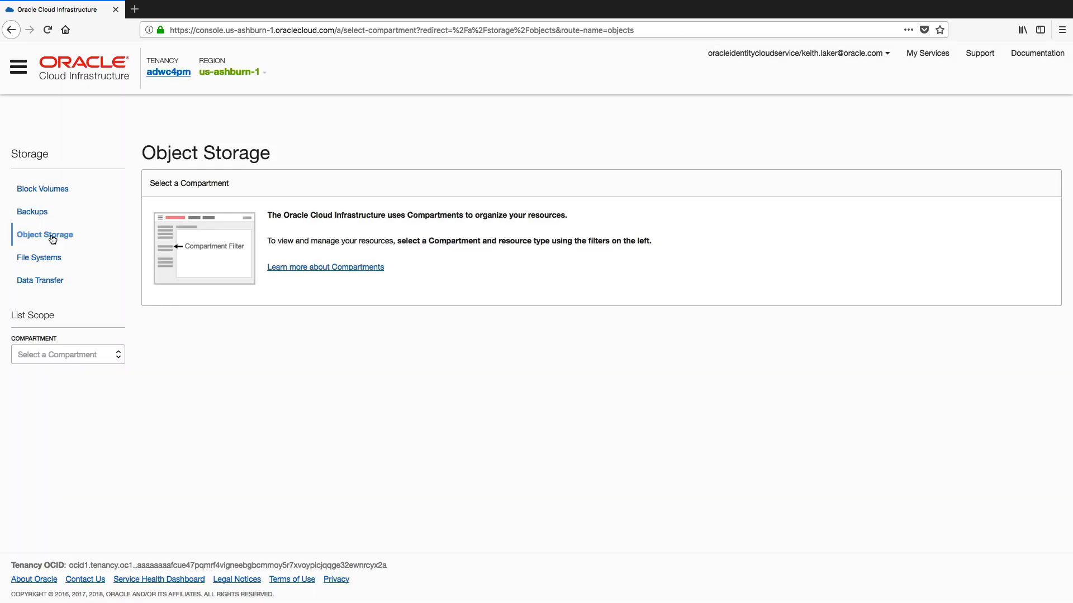
{"action": "left_click", "coordinate": [55, 356]}
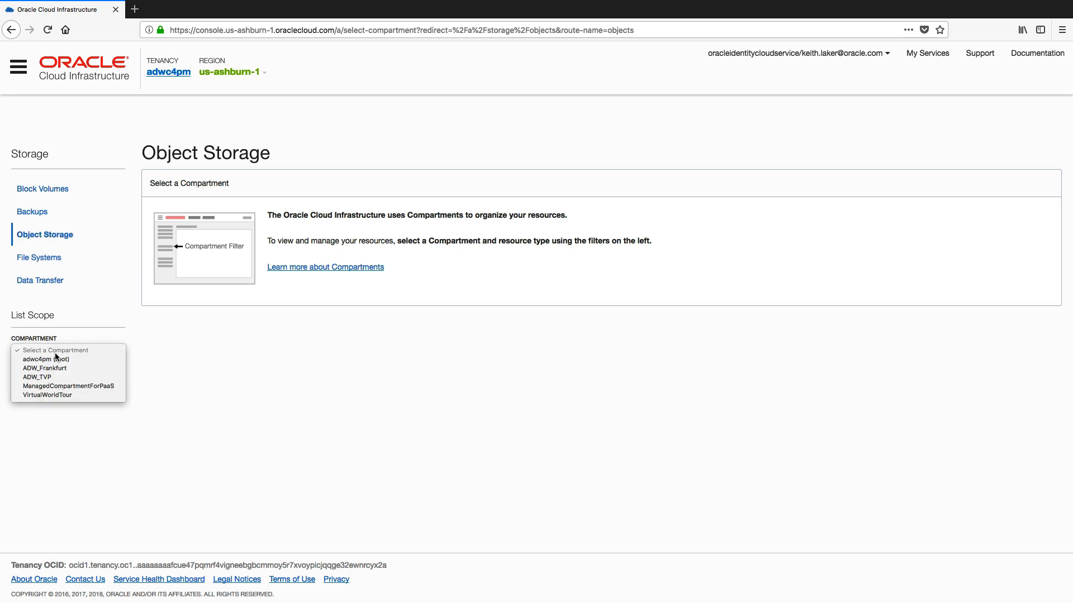
{"action": "left_click", "coordinate": [93, 369]}
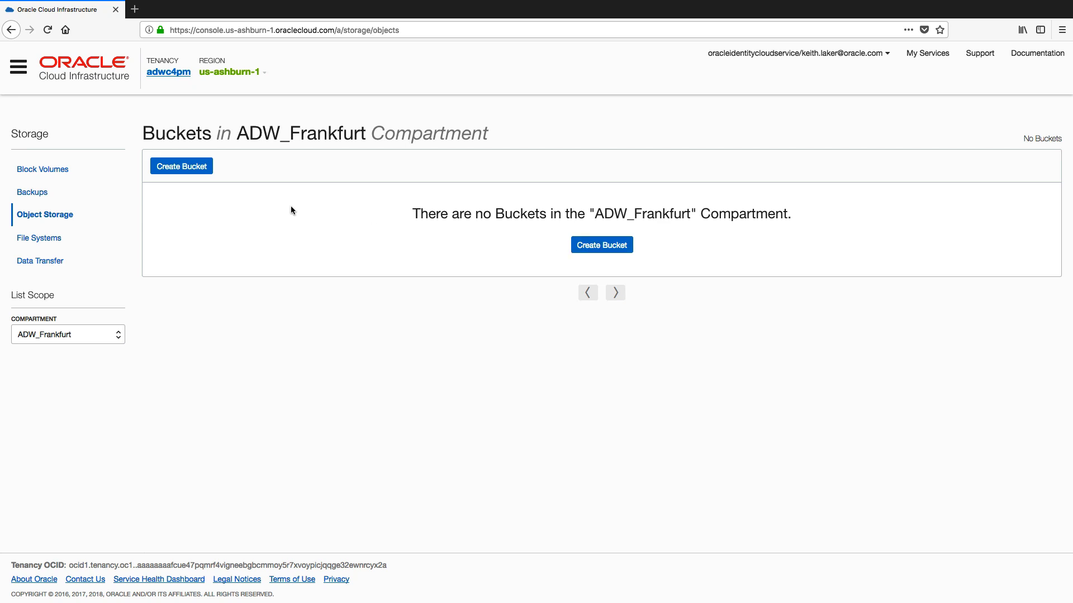
Create a bucket named ADWCLab, keeping the default Standard storage tier.
{"action": "left_click", "coordinate": [179, 168]}
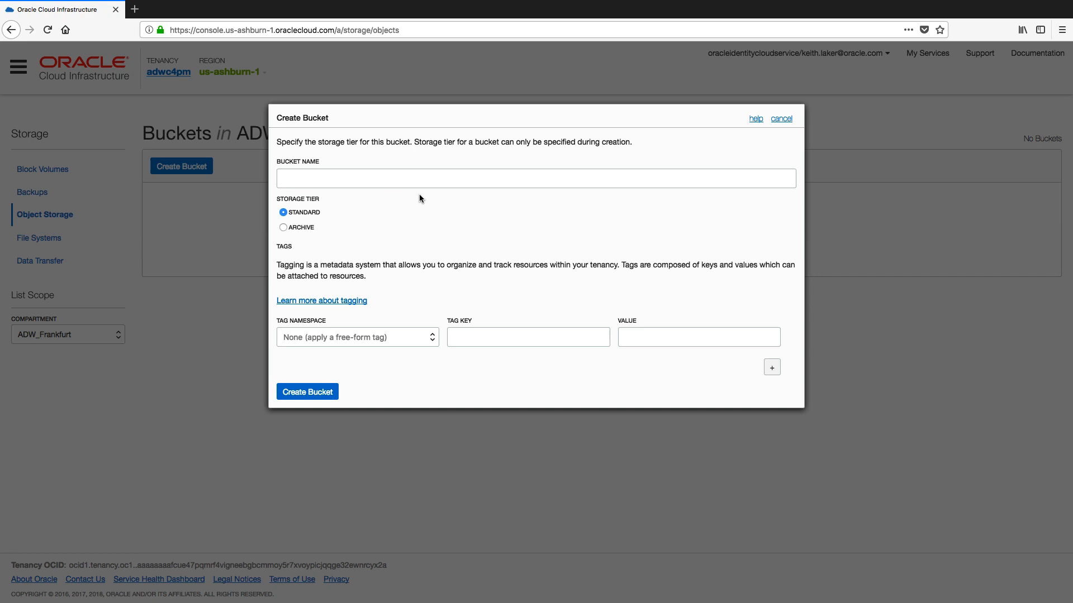
{"action": "left_click", "coordinate": [417, 179]}
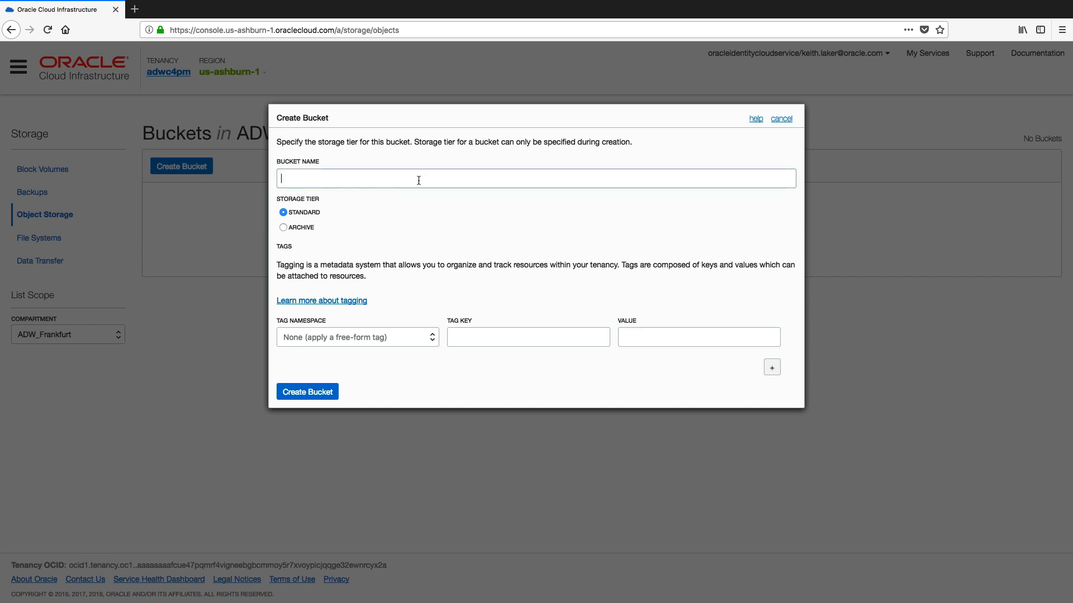
{"action": "type", "text": "ADWCL"}
{"action": "key", "text": "BackSpace"}
{"action": "type", "text": "ab"}
{"action": "left_click", "coordinate": [322, 393]}
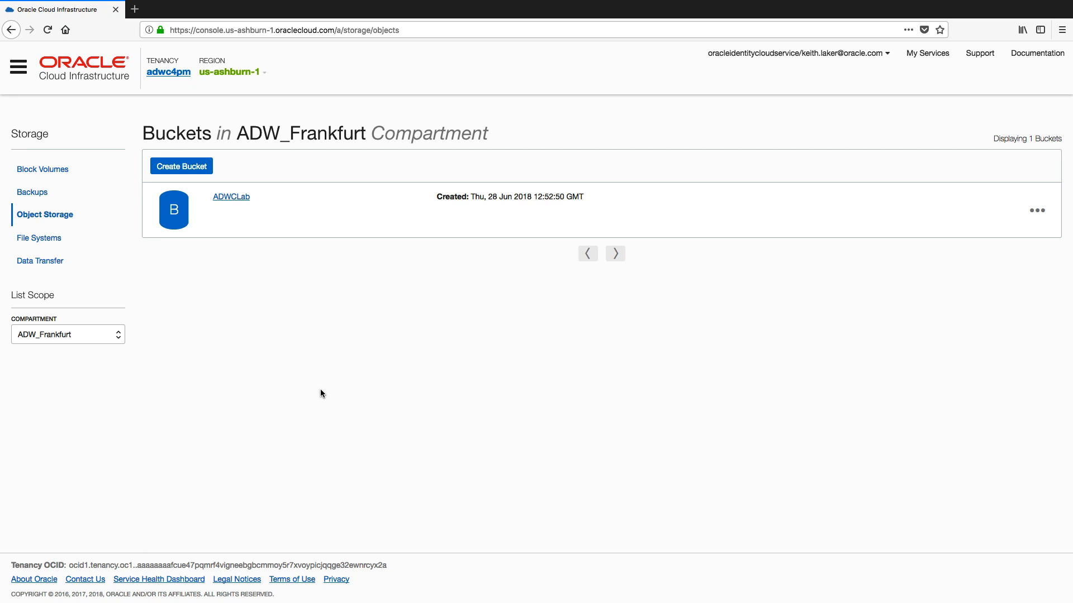
Open the ADWCLab bucket and upload channels.csv from the datafiles folder.
{"action": "left_click", "coordinate": [230, 198]}
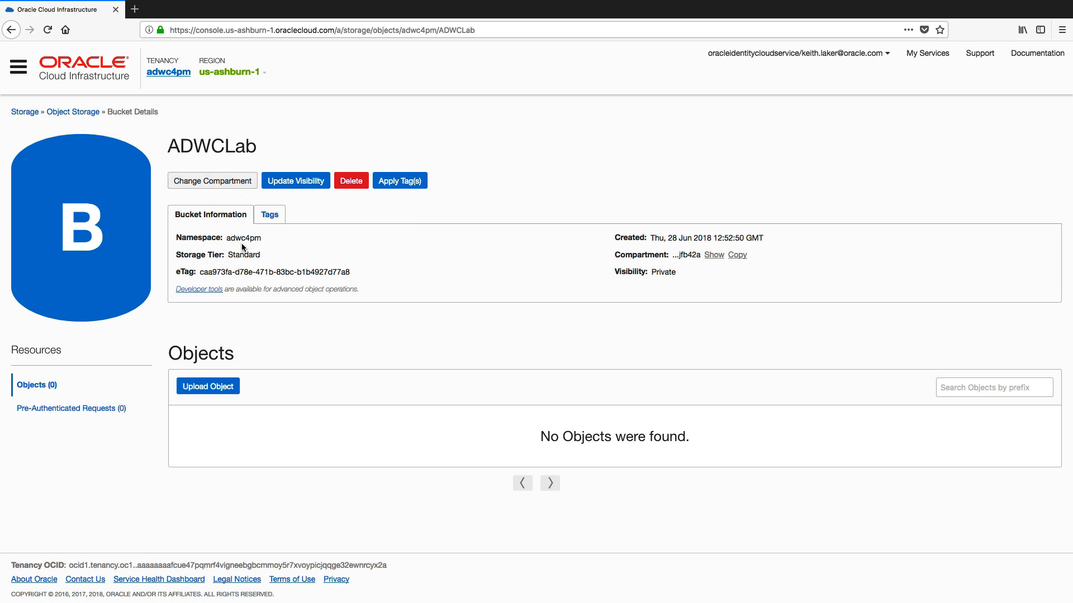
{"action": "left_click", "coordinate": [226, 389]}
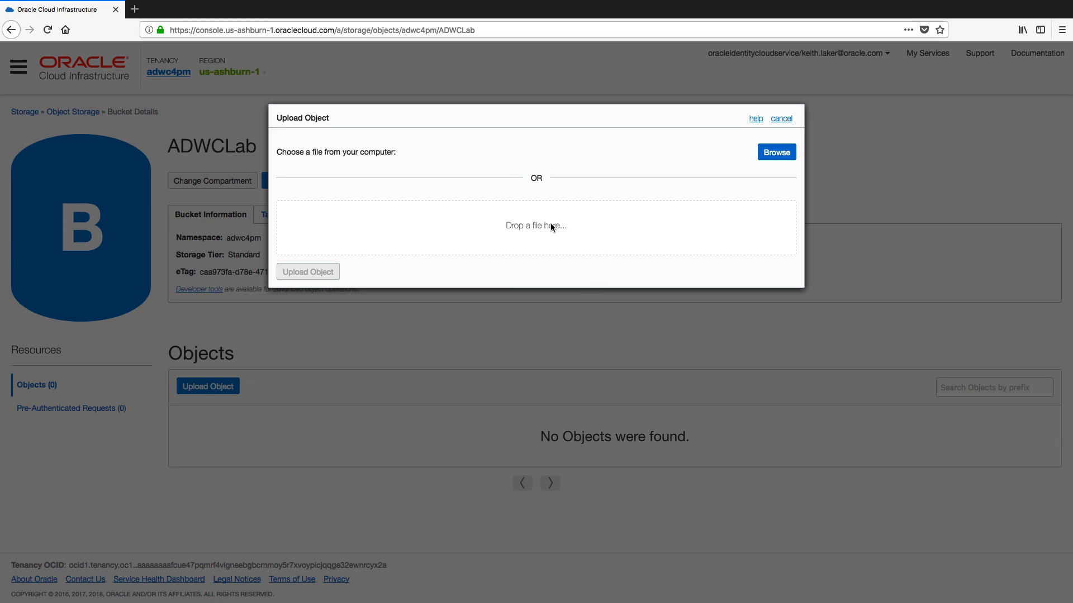
{"action": "left_click", "coordinate": [773, 154]}
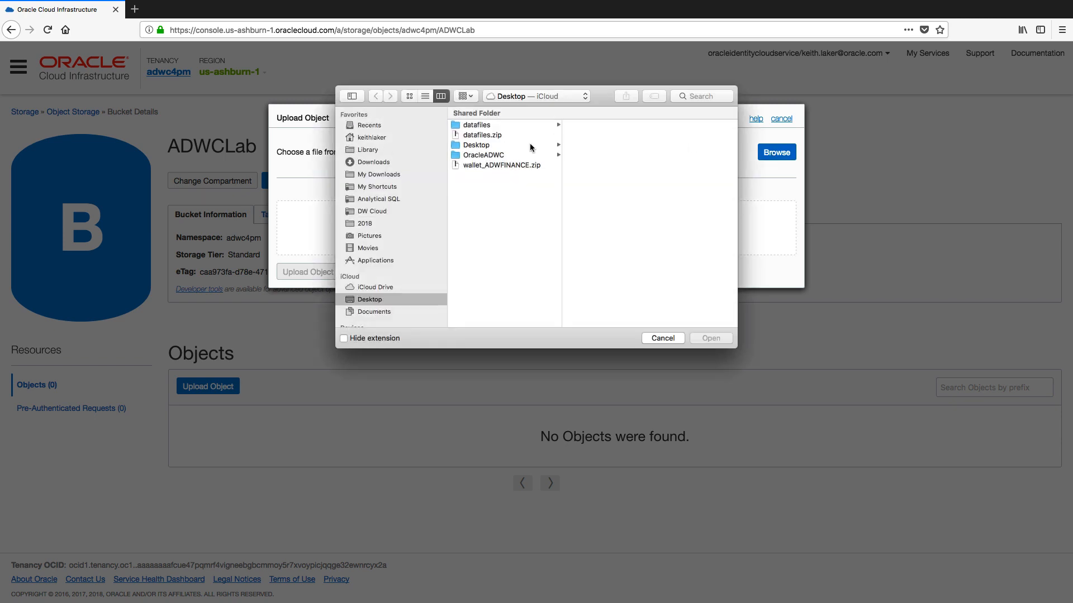
{"action": "left_click", "coordinate": [499, 126]}
{"action": "left_click", "coordinate": [566, 124]}
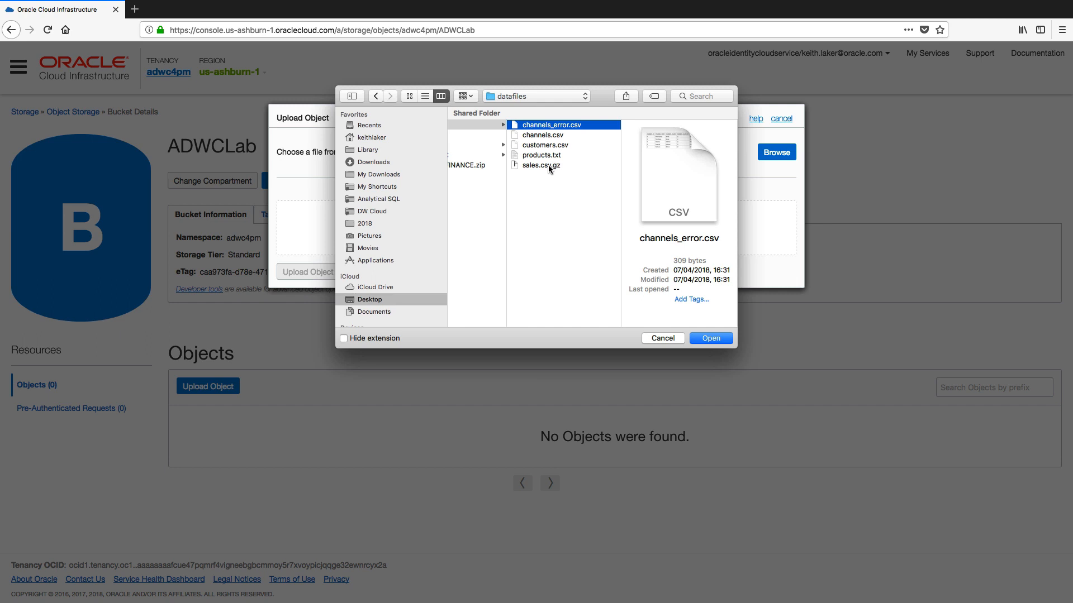
{"action": "left_click", "coordinate": [702, 339]}
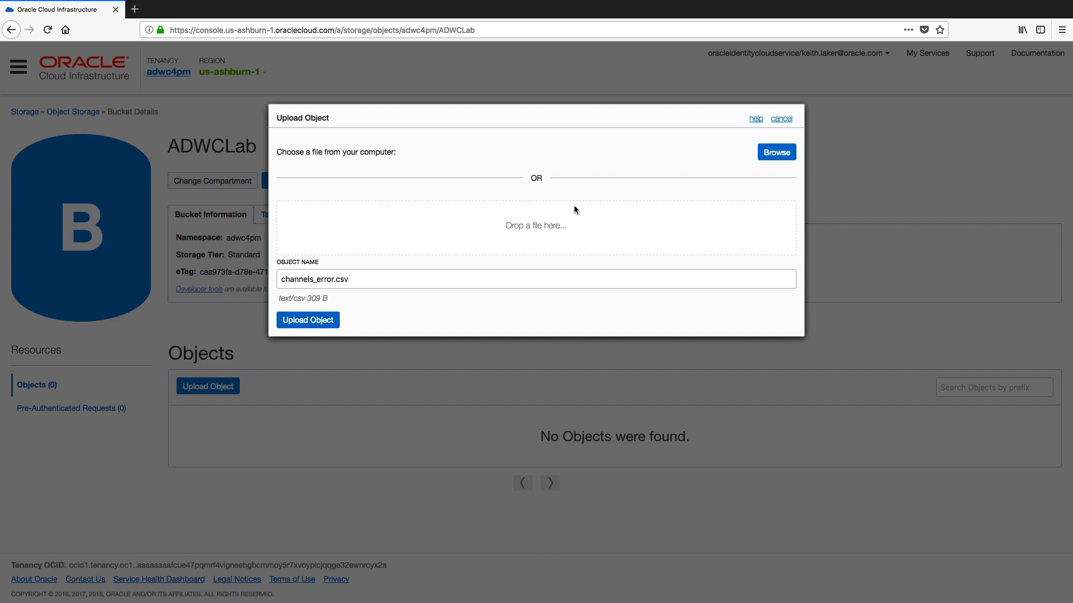
{"action": "left_click", "coordinate": [770, 152]}
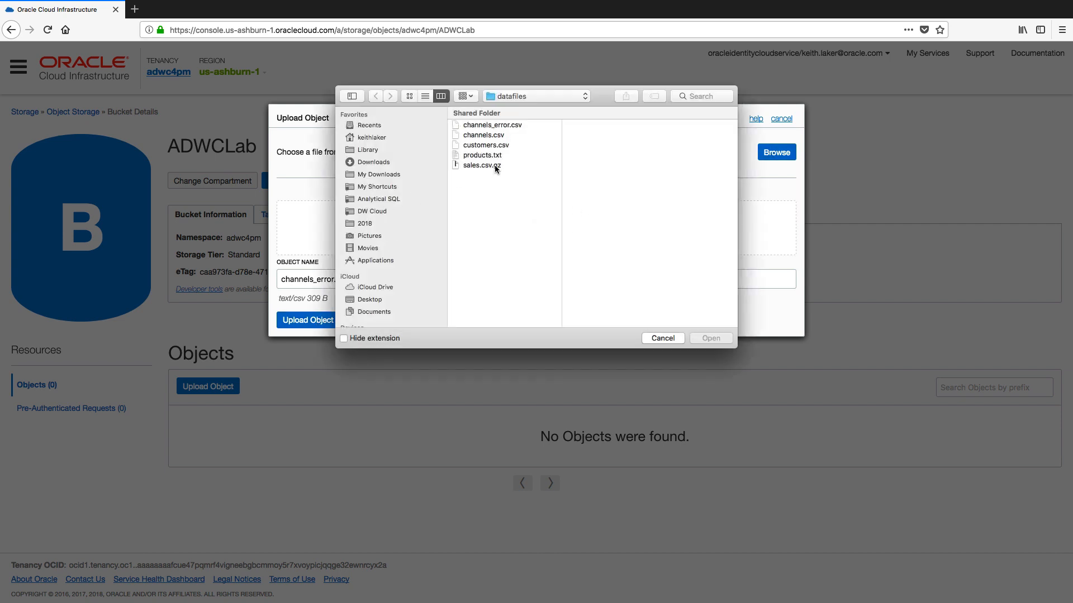
{"action": "left_click", "coordinate": [499, 140]}
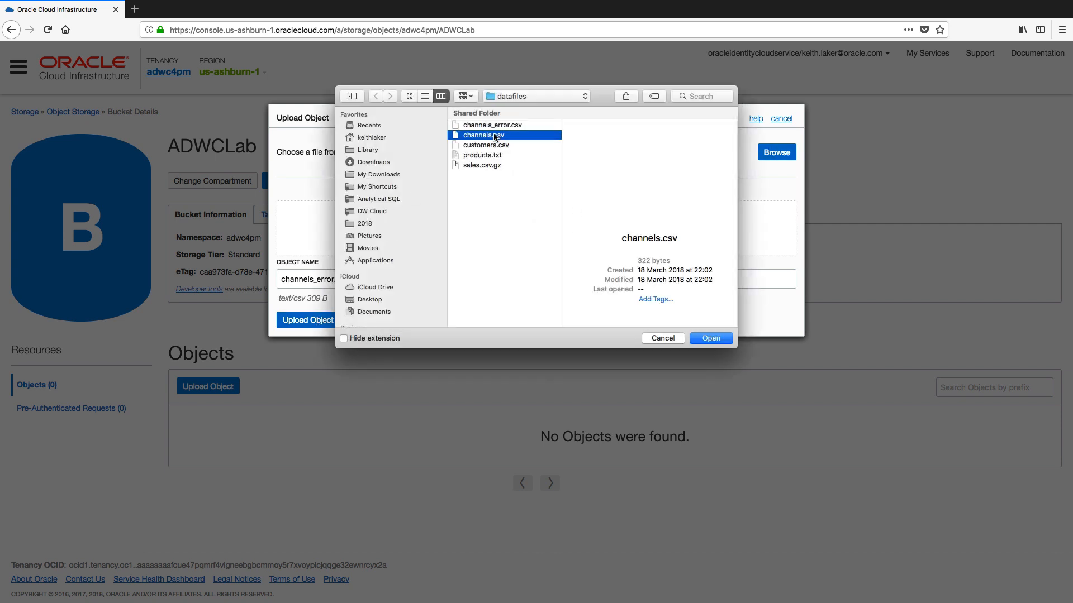
{"action": "left_click", "coordinate": [709, 338]}
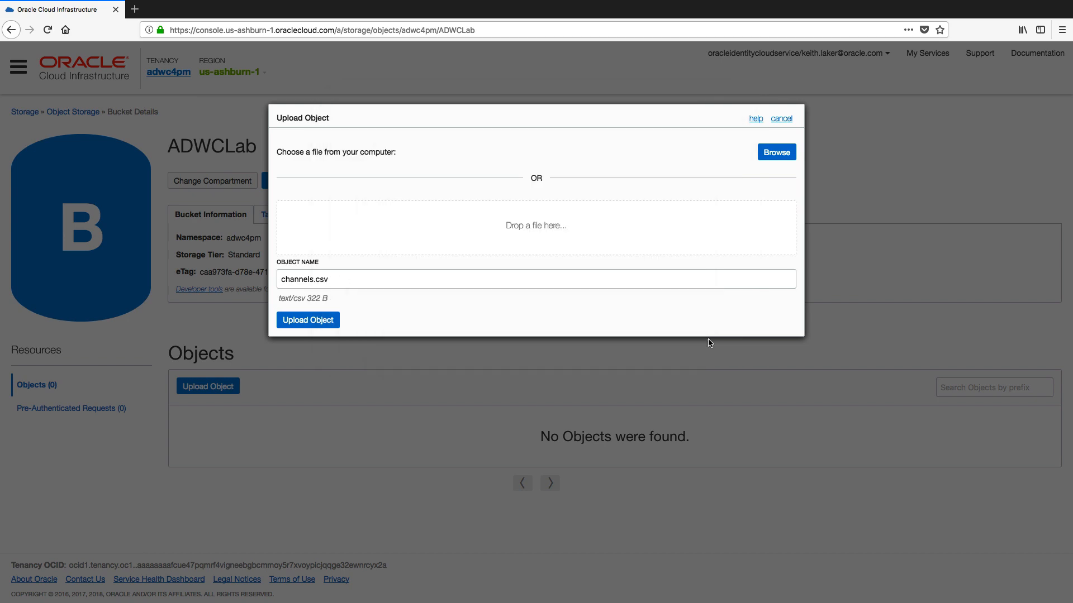
{"action": "left_click", "coordinate": [319, 321]}
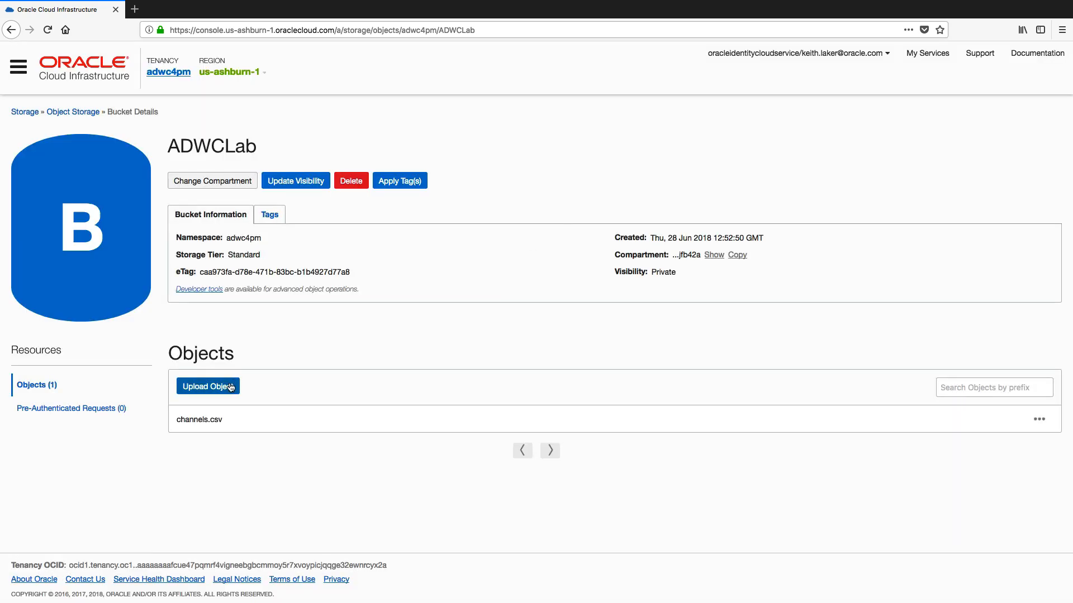
Upload sales.csv.gz into the ADWCLab bucket.
{"action": "left_click", "coordinate": [229, 386]}
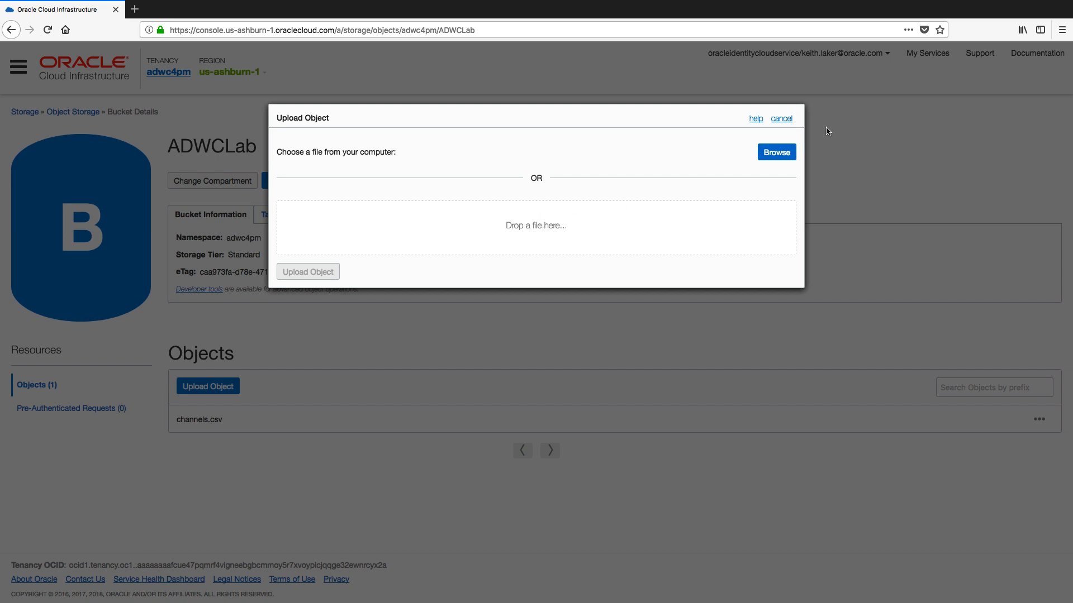
{"action": "left_click", "coordinate": [777, 150]}
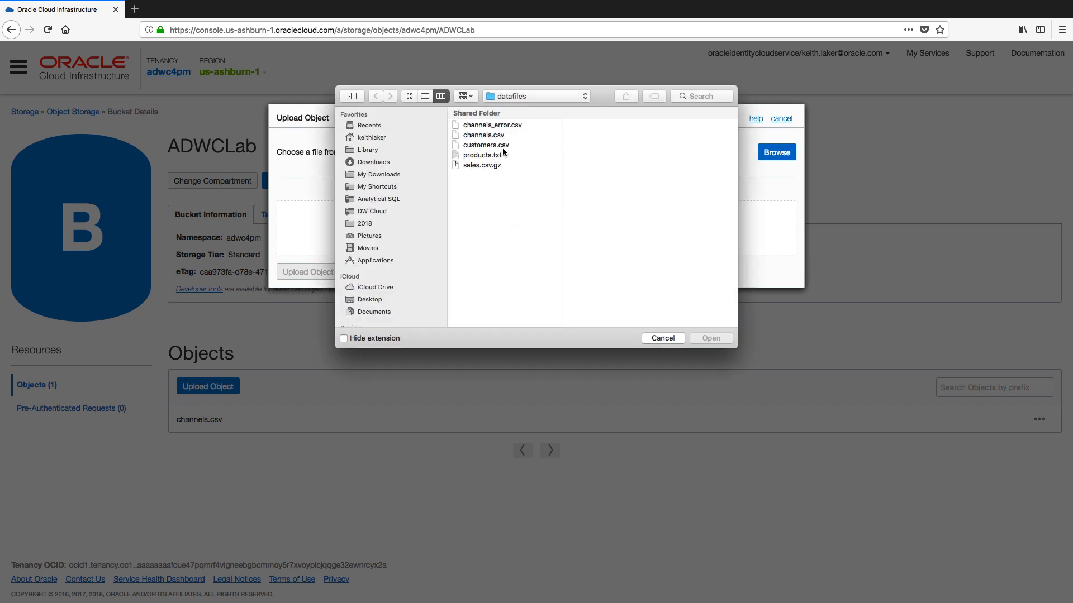
{"action": "left_click", "coordinate": [493, 166]}
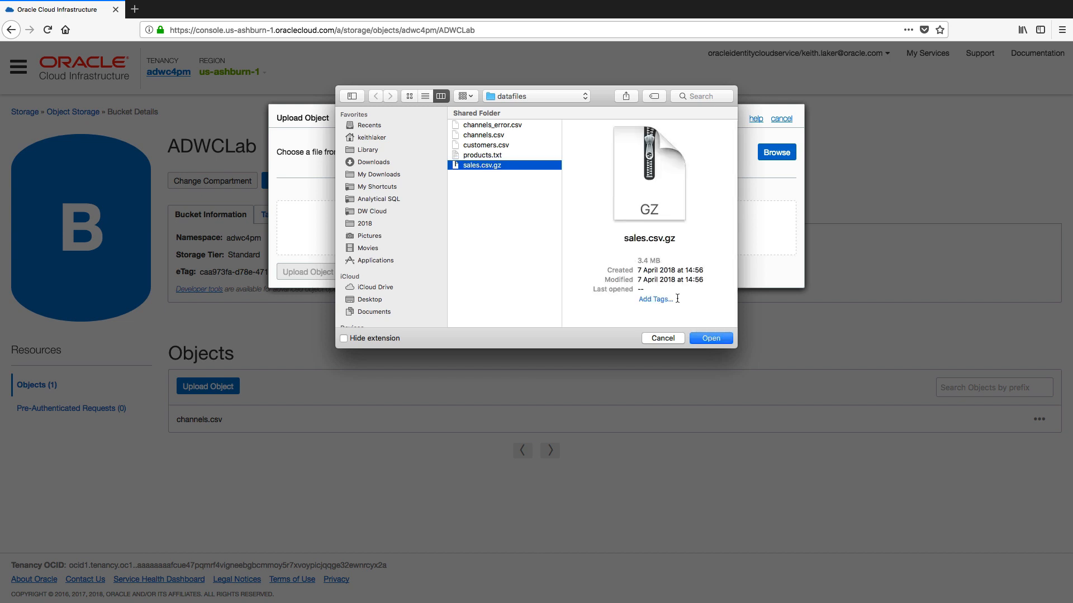
{"action": "left_click", "coordinate": [710, 338]}
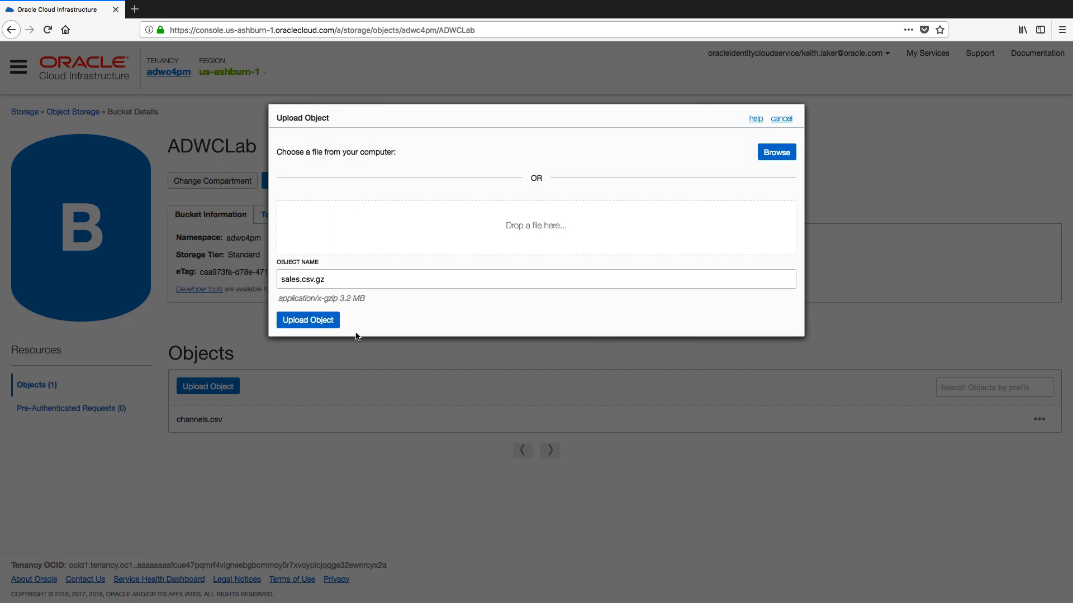
{"action": "left_click", "coordinate": [316, 325]}
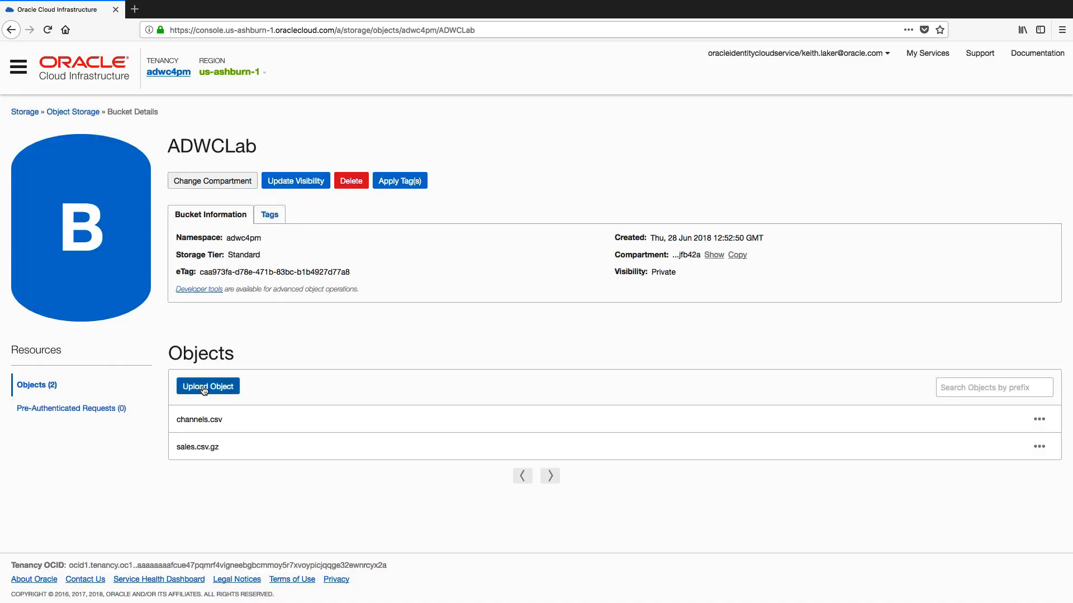
Upload customers.csv into the ADWCLab bucket.
{"action": "left_click", "coordinate": [205, 389]}
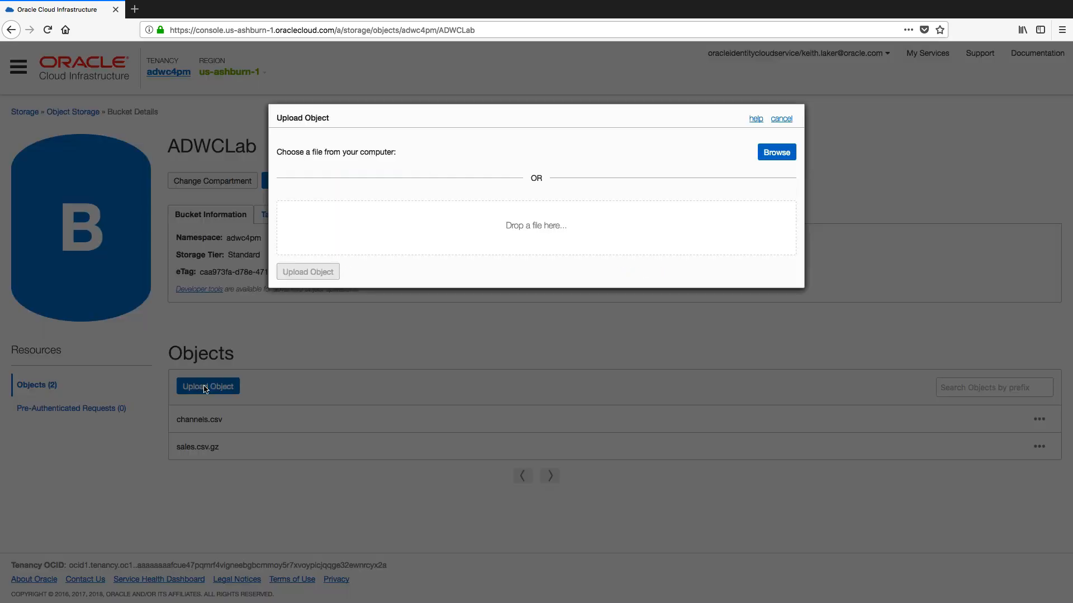
{"action": "left_click", "coordinate": [772, 162]}
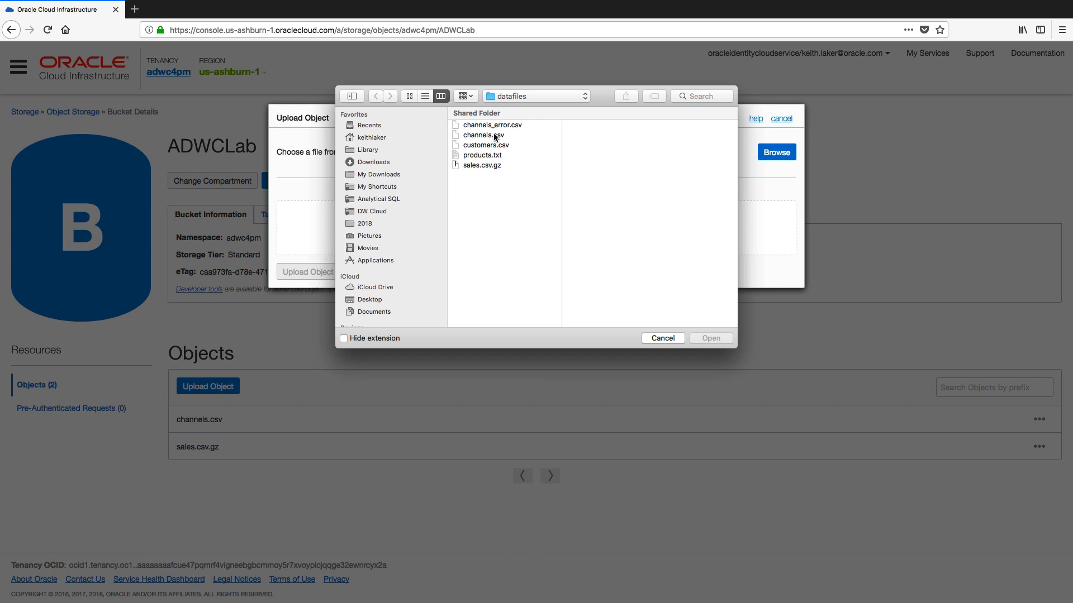
{"action": "left_click", "coordinate": [496, 137]}
{"action": "left_click", "coordinate": [487, 146]}
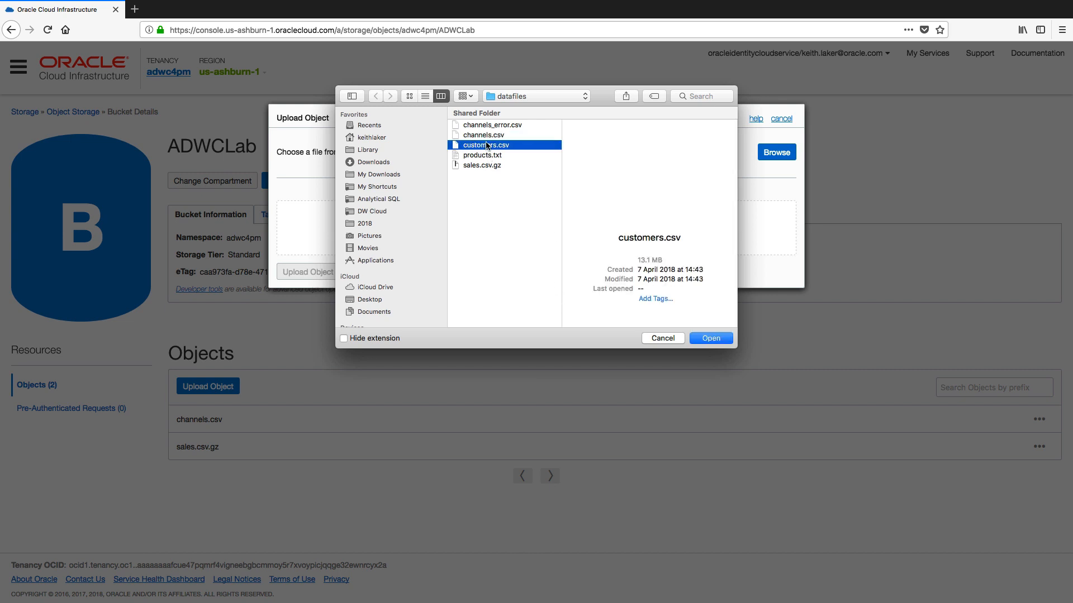
{"action": "left_click", "coordinate": [711, 339]}
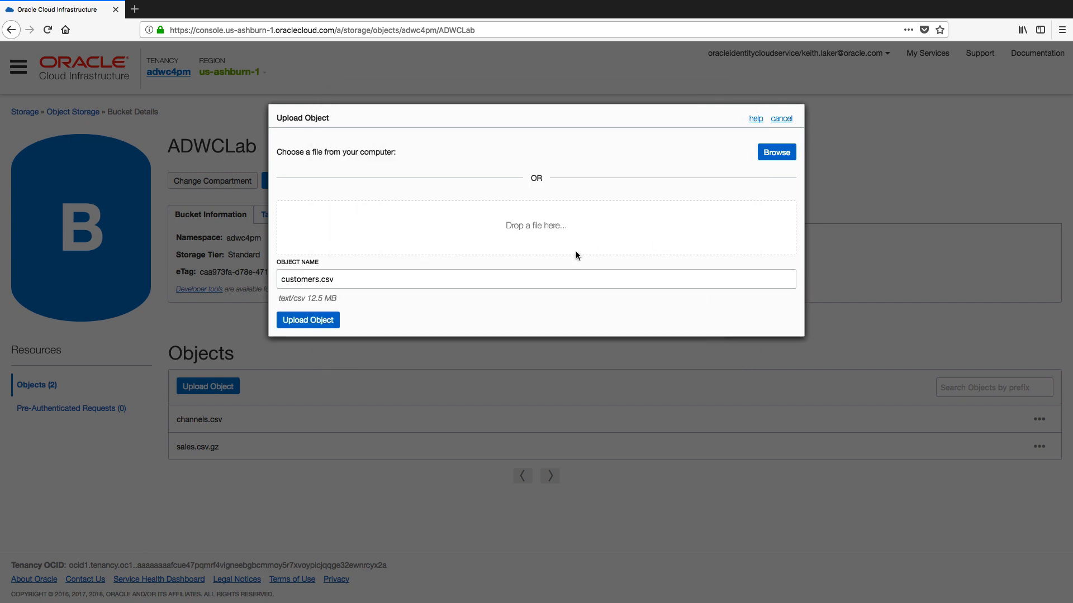
{"action": "left_click", "coordinate": [335, 323]}
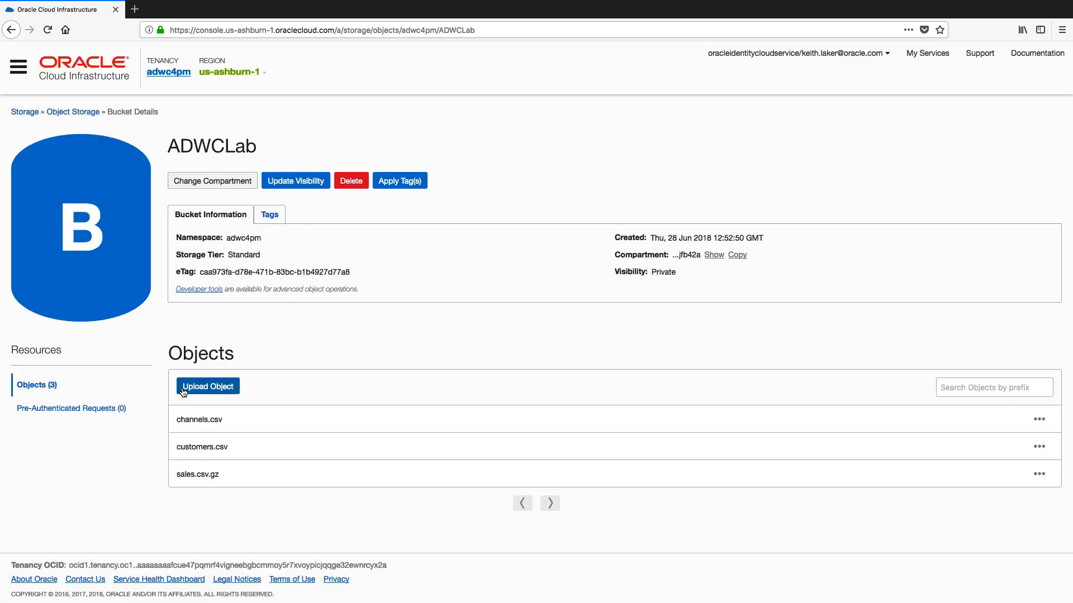
Upload products.txt into the ADWCLab bucket.
{"action": "left_click", "coordinate": [204, 389]}
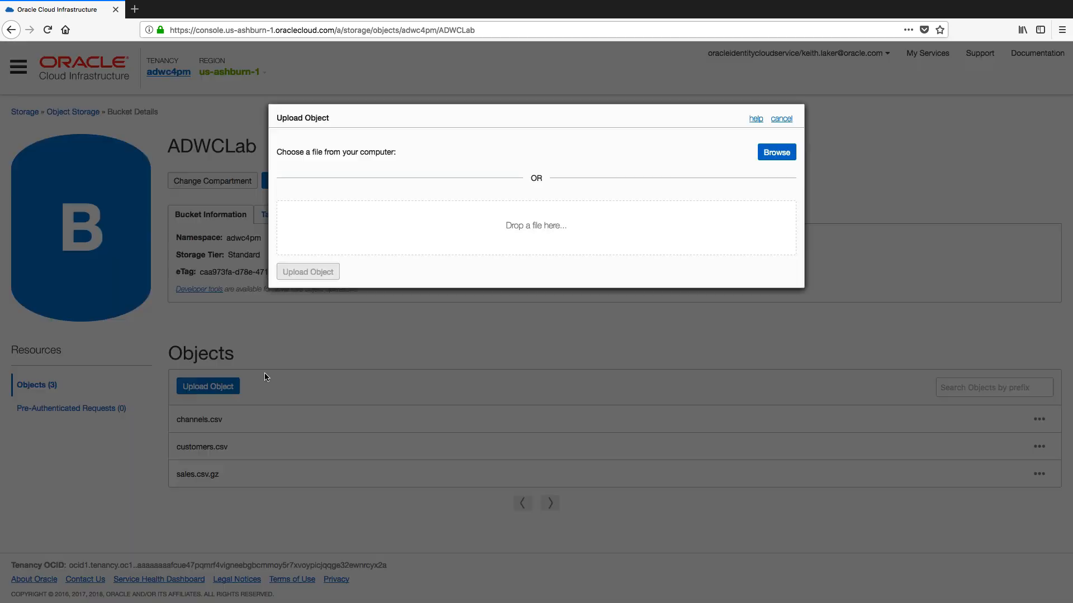
{"action": "left_click", "coordinate": [761, 151]}
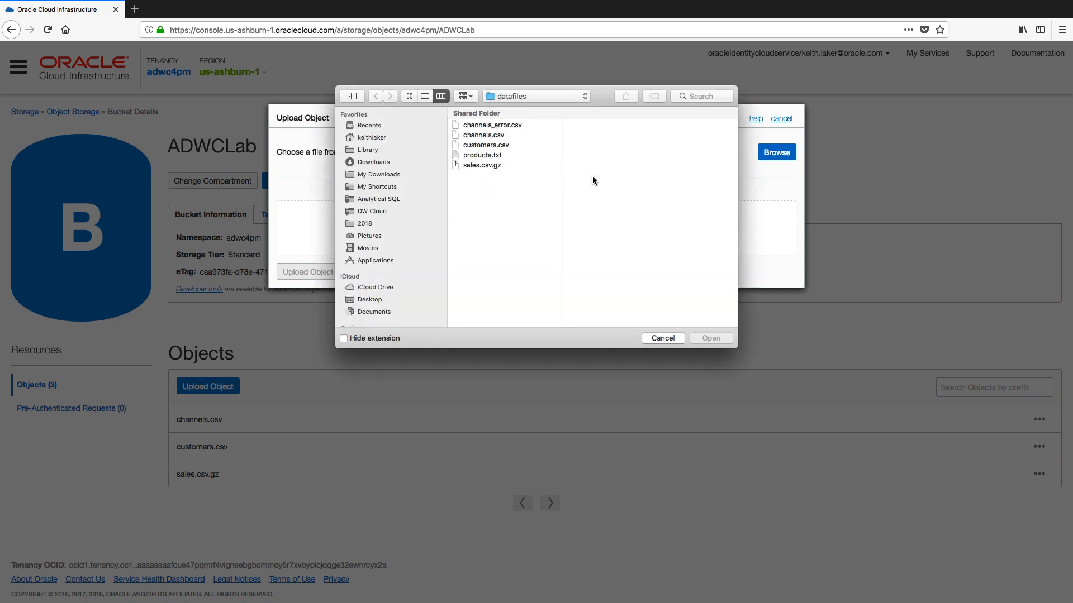
{"action": "left_click", "coordinate": [495, 155]}
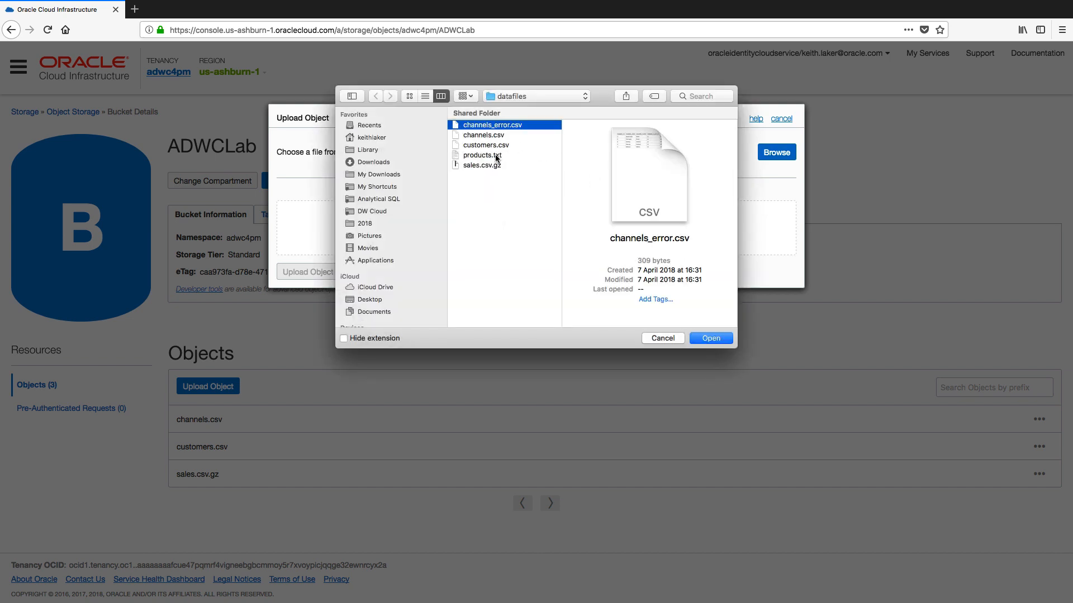
{"action": "left_click", "coordinate": [495, 155]}
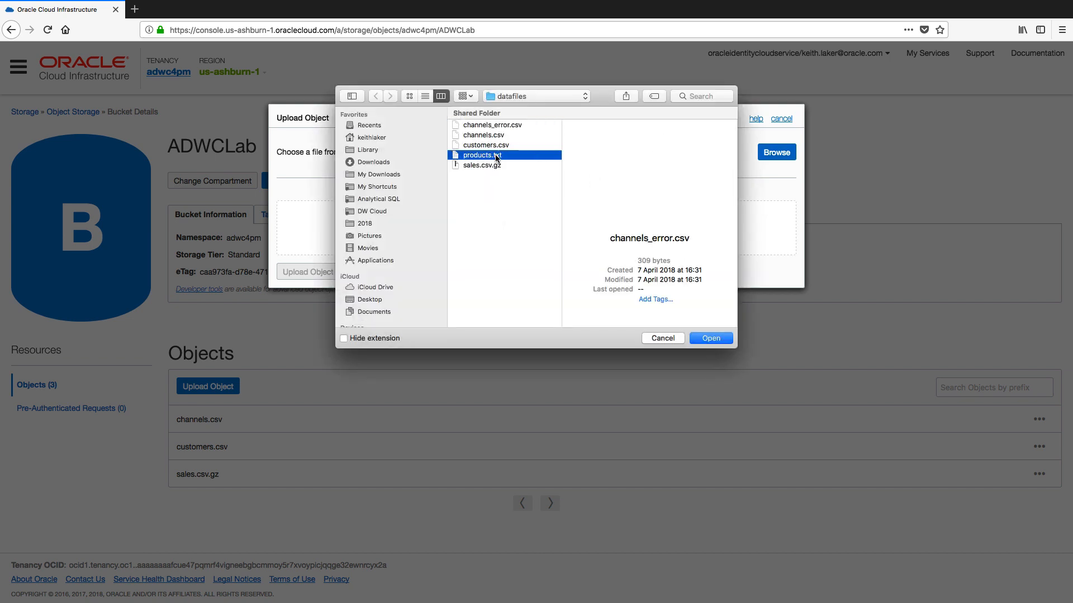
{"action": "left_click", "coordinate": [710, 338]}
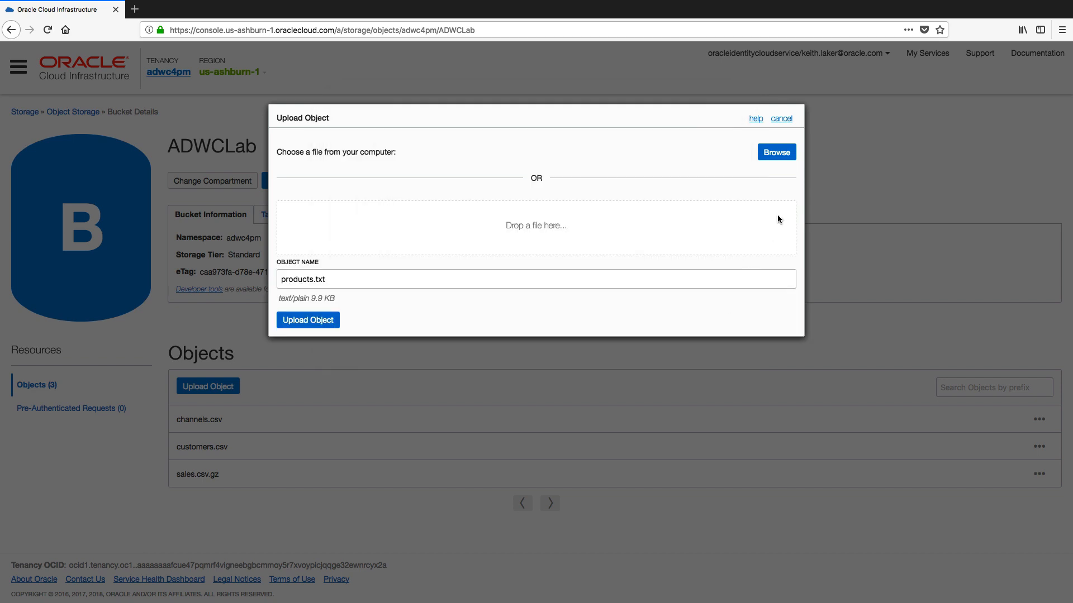
{"action": "left_click", "coordinate": [320, 320]}
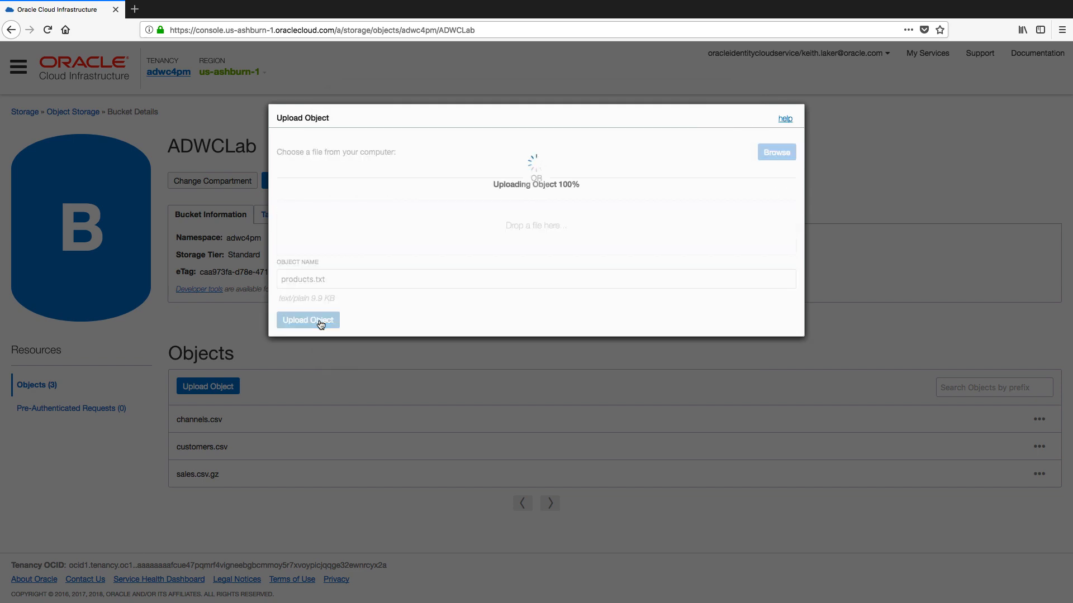
Choose channels_error.csv as the next file to upload to the bucket.
{"action": "left_click", "coordinate": [235, 386]}
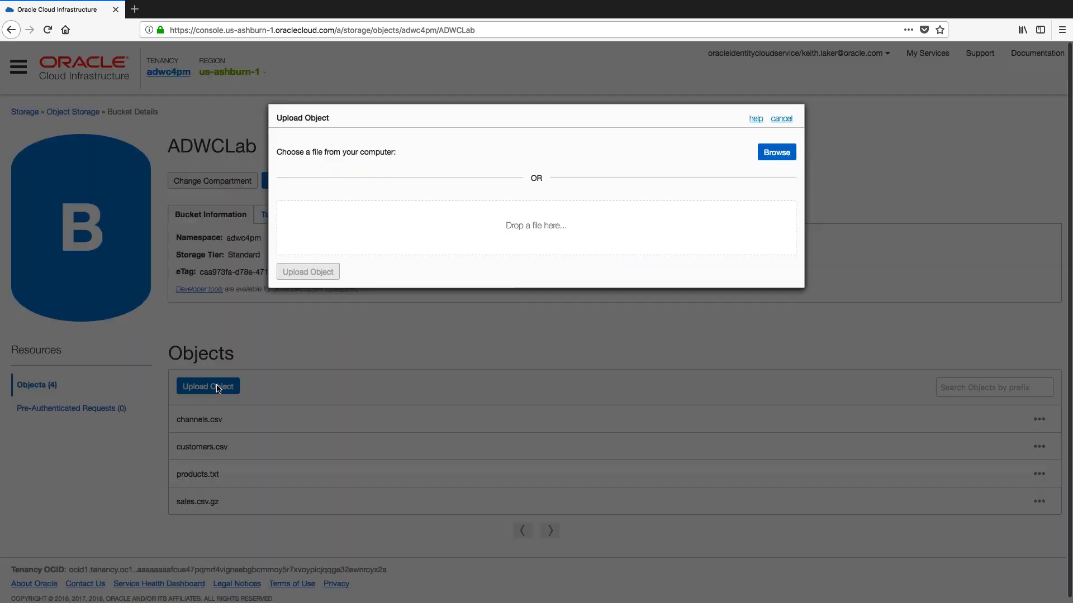
{"action": "left_click", "coordinate": [781, 160]}
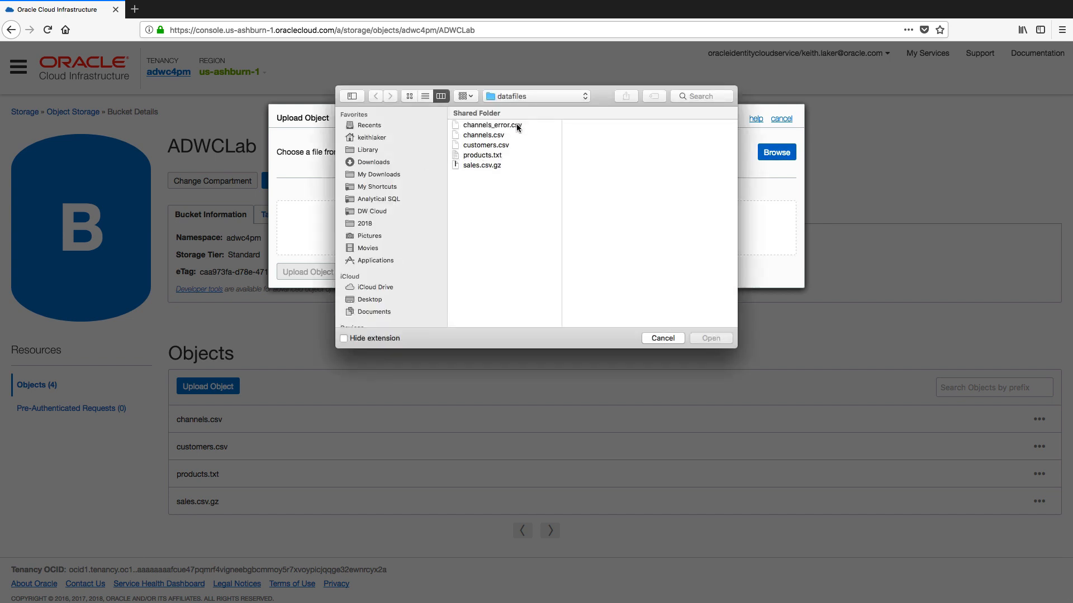
{"action": "left_click", "coordinate": [516, 124]}
{"action": "left_click", "coordinate": [711, 338]}
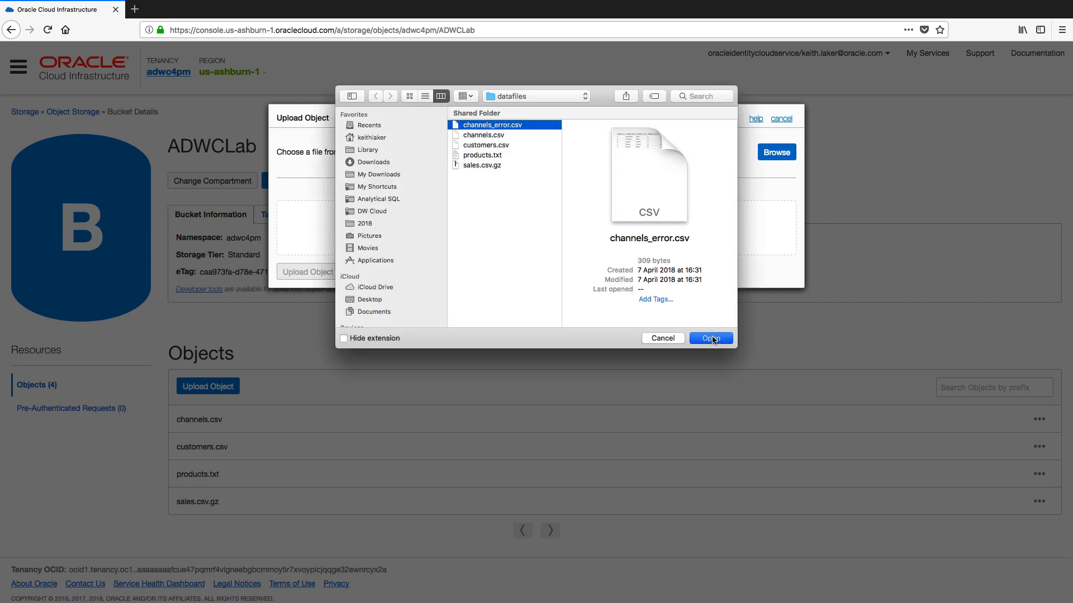
{"action": "left_click", "coordinate": [322, 320]}
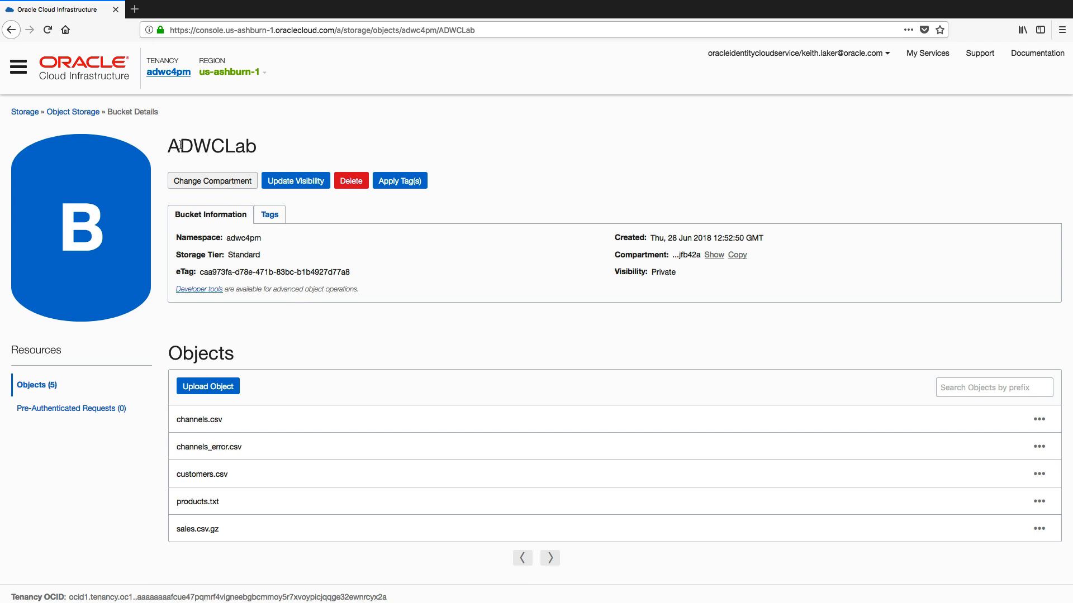
Review the ADWCLab bucket's five objects and details, then show the region list.
{"action": "left_click_drag", "start_coordinate": [169, 147], "coordinate": [259, 148]}
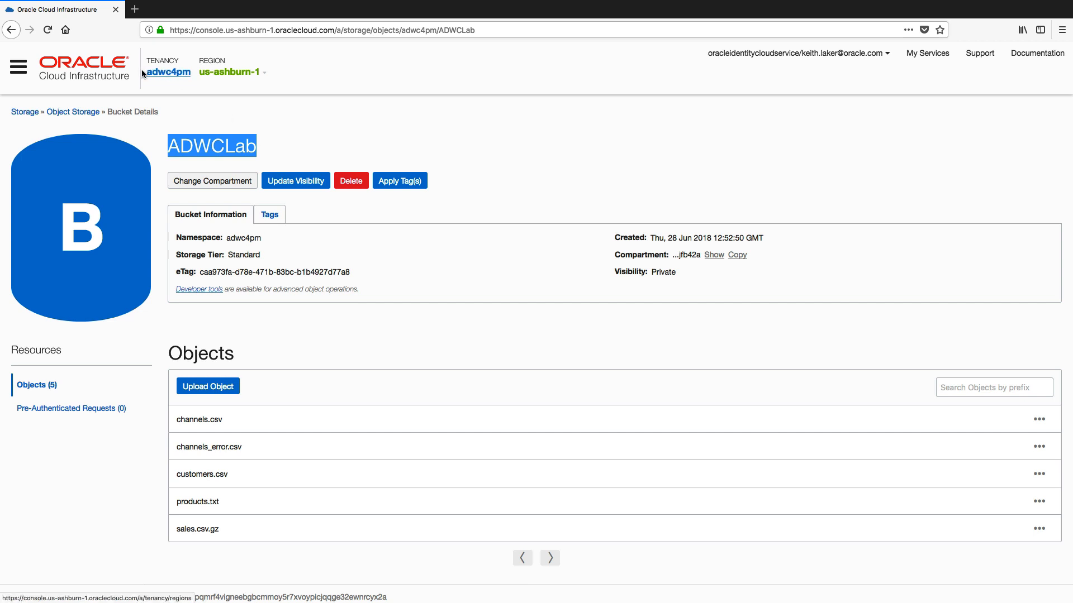
{"action": "left_click", "coordinate": [162, 73]}
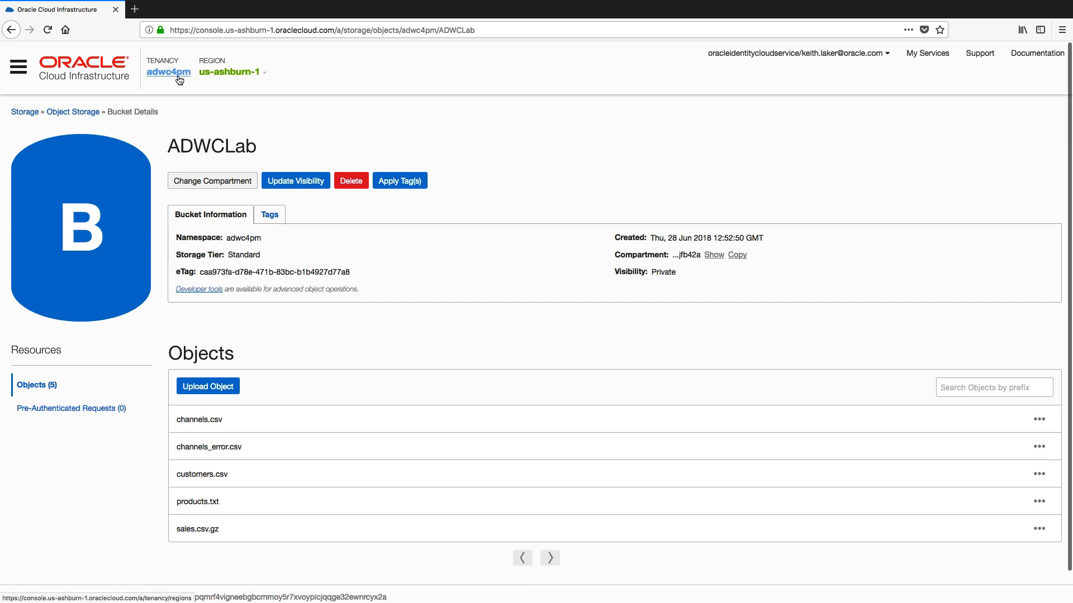
{"action": "left_click", "coordinate": [228, 74]}
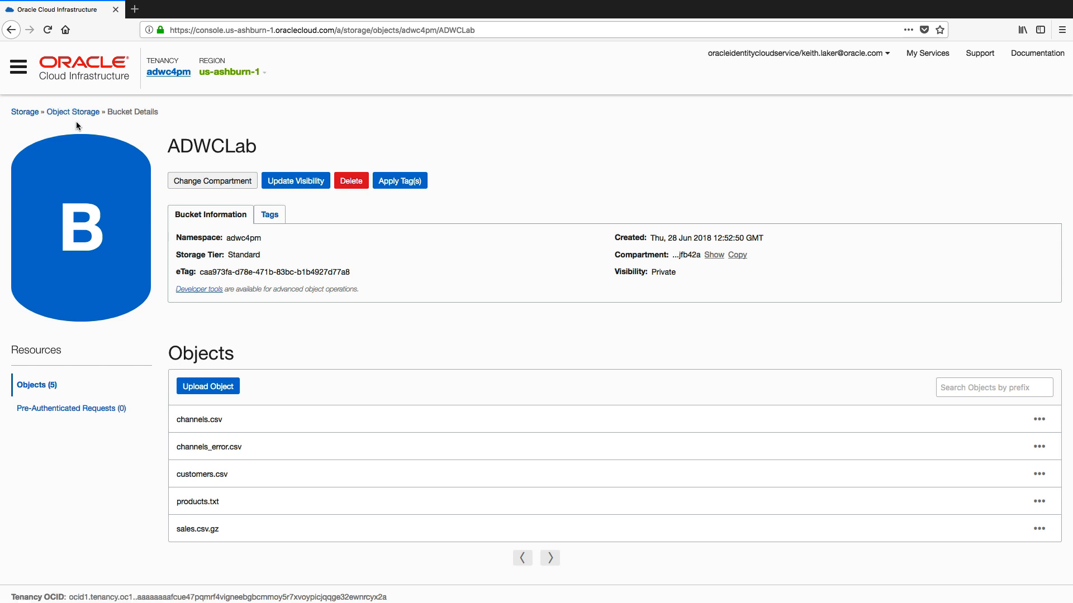
Go to Identity > Users and open the signed-in user's account page.
{"action": "left_click", "coordinate": [19, 69]}
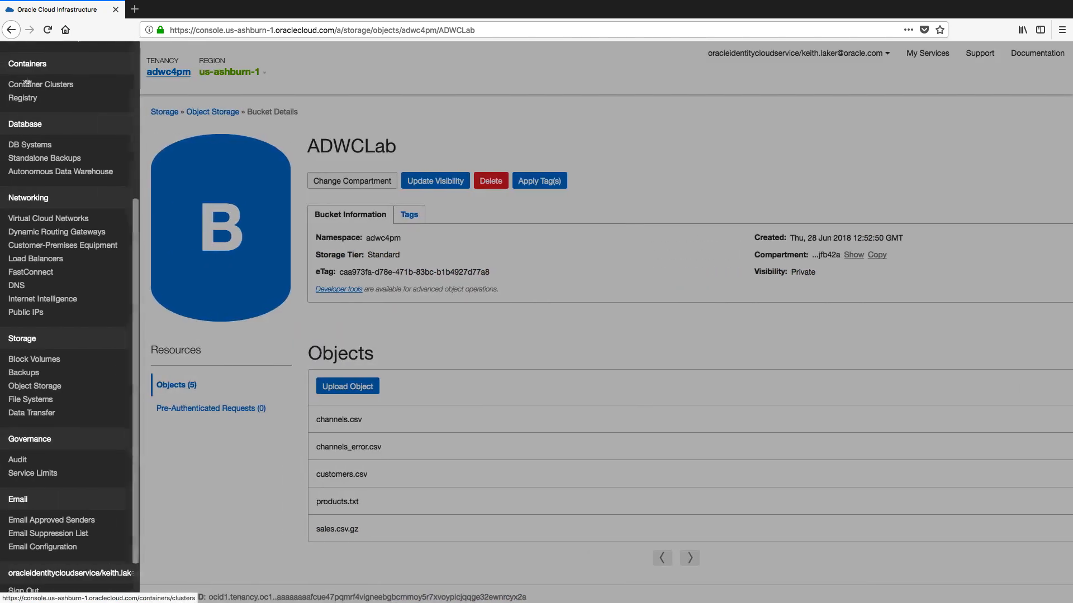
{"action": "scroll", "coordinate": [29, 83], "scroll_direction": "up", "scroll_amount": 2}
{"action": "scroll", "coordinate": [29, 82], "scroll_direction": "up", "scroll_amount": 5}
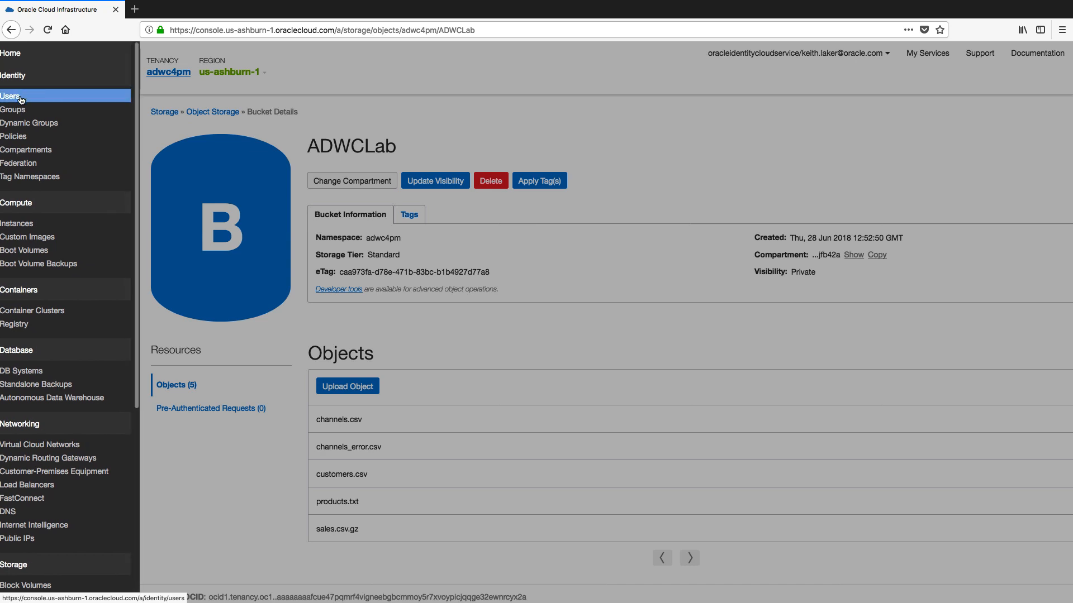
{"action": "left_click", "coordinate": [19, 97]}
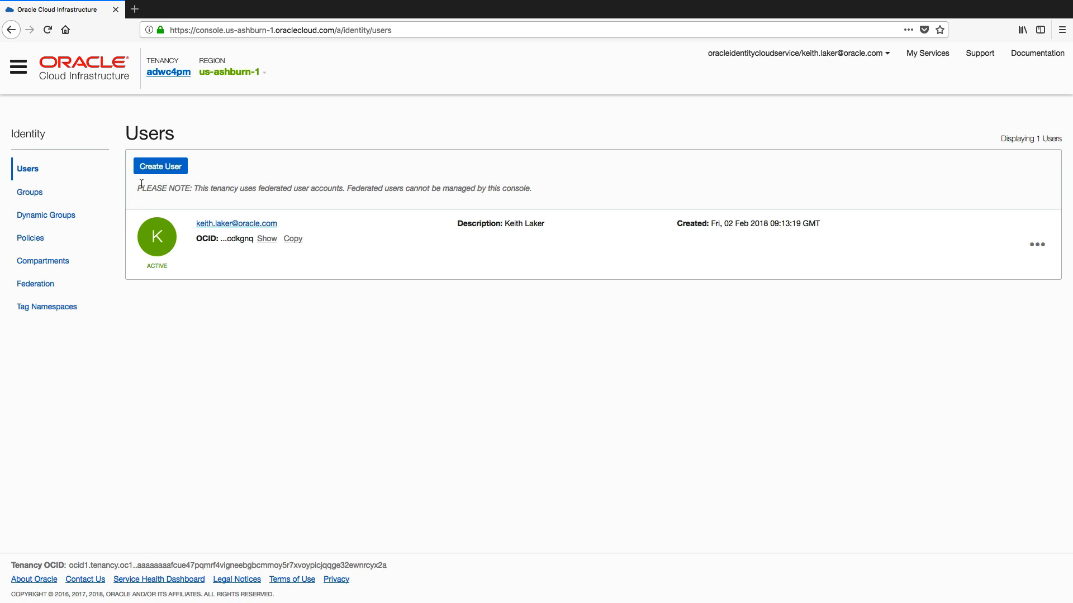
{"action": "left_click", "coordinate": [241, 225]}
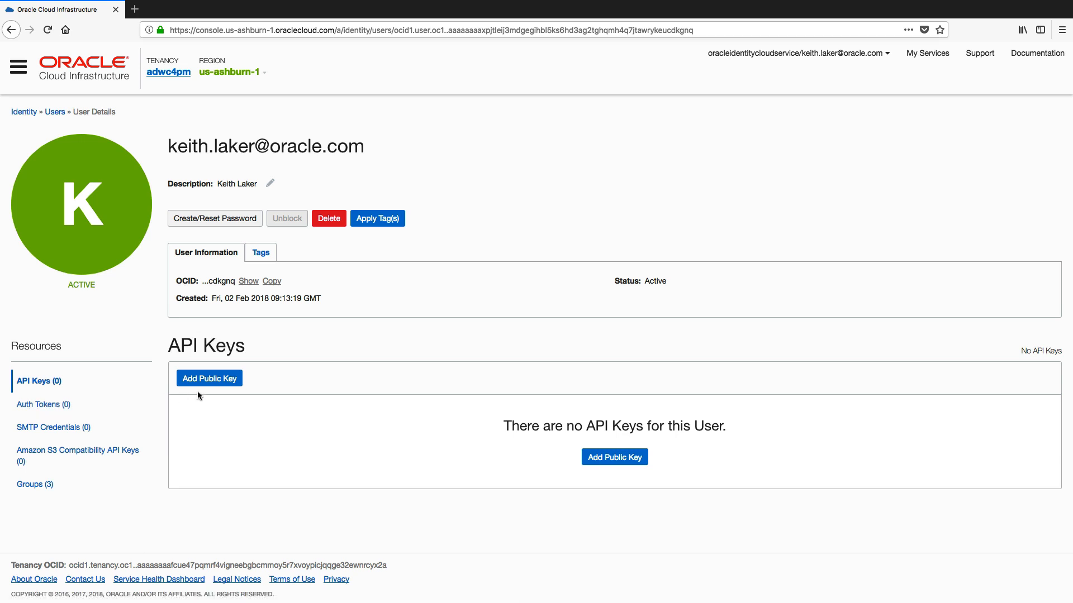
Generate an auth token described as 'ADWC Lab Token' and copy its generated value.
{"action": "left_click", "coordinate": [55, 410]}
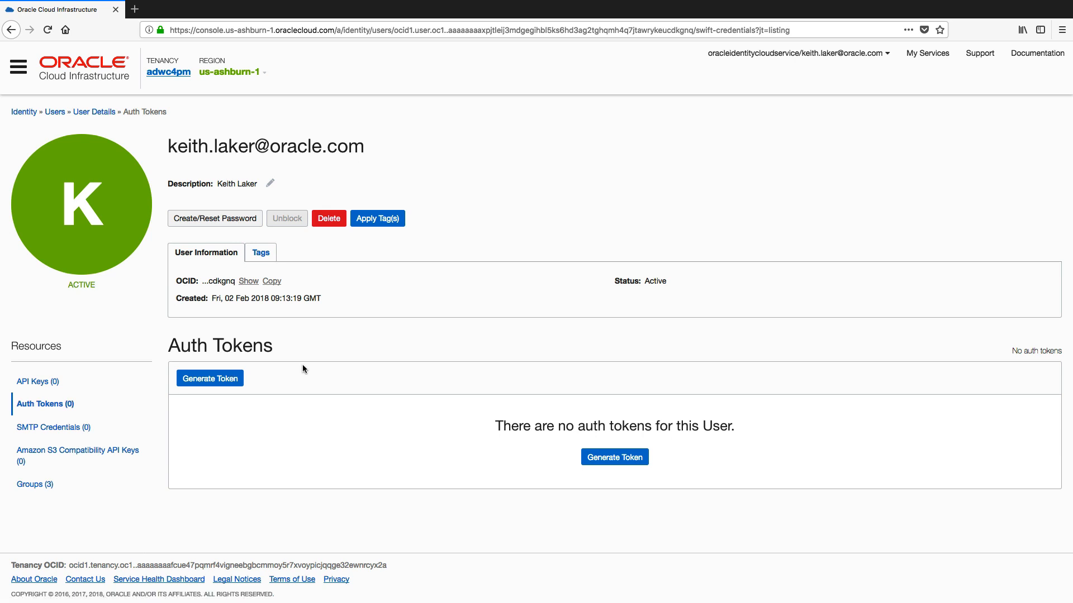
{"action": "left_click", "coordinate": [213, 379]}
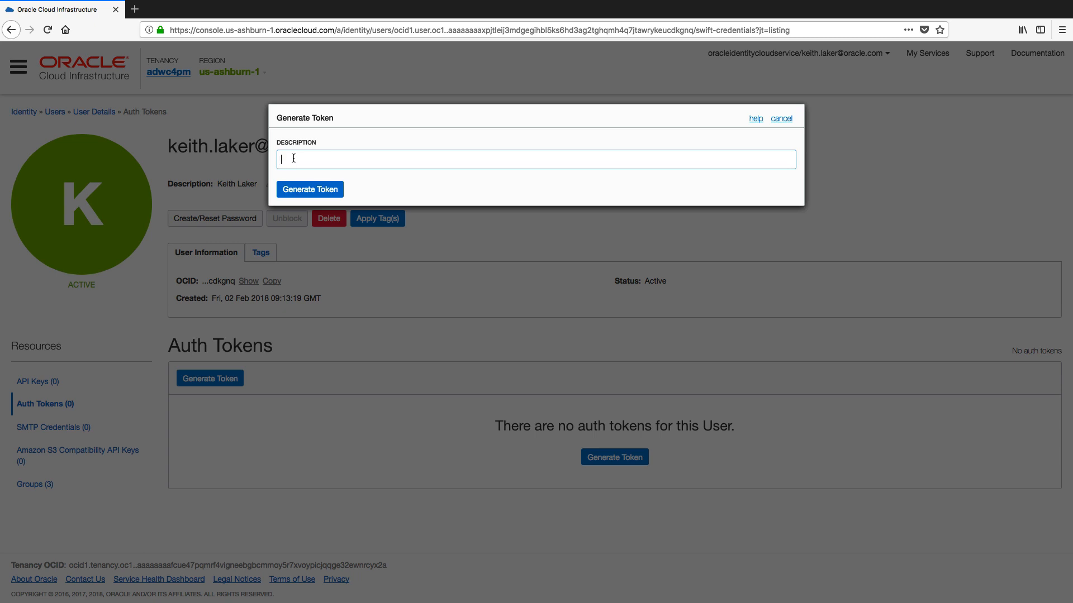
{"action": "type", "text": "ADWC Lab Token"}
{"action": "left_click", "coordinate": [315, 192]}
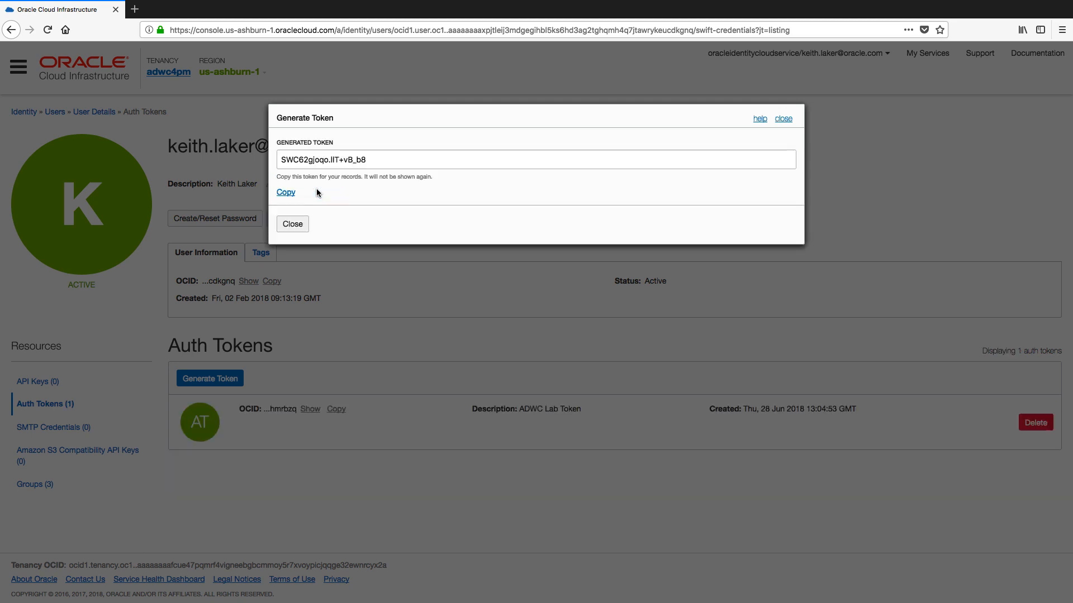
{"action": "left_click_drag", "start_coordinate": [368, 161], "coordinate": [269, 159]}
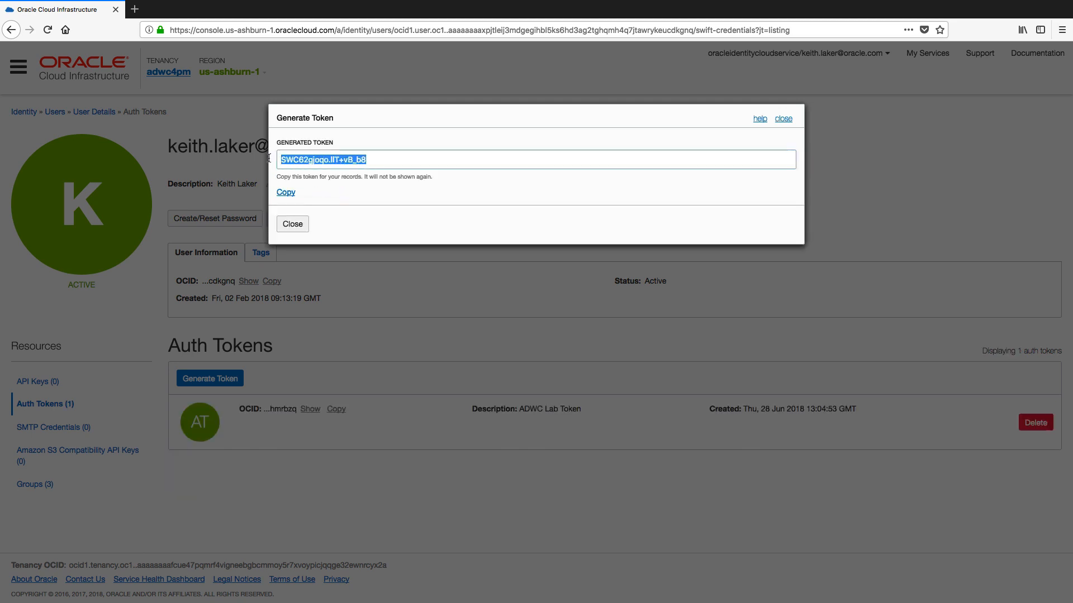
{"action": "left_click", "coordinate": [293, 225]}
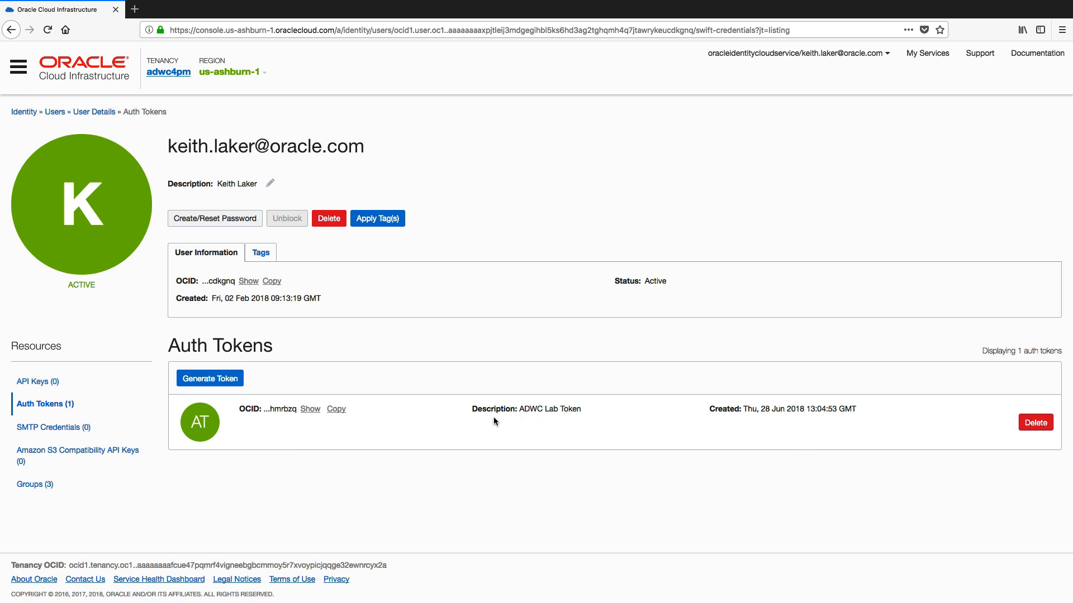
In SQL Developer, review the DBMS_CLOUD.create_credential script, then view the empty CUSTOMERS table data.
{"action": "key", "text": "super+Tab"}
{"action": "key", "text": "super+Tab"}
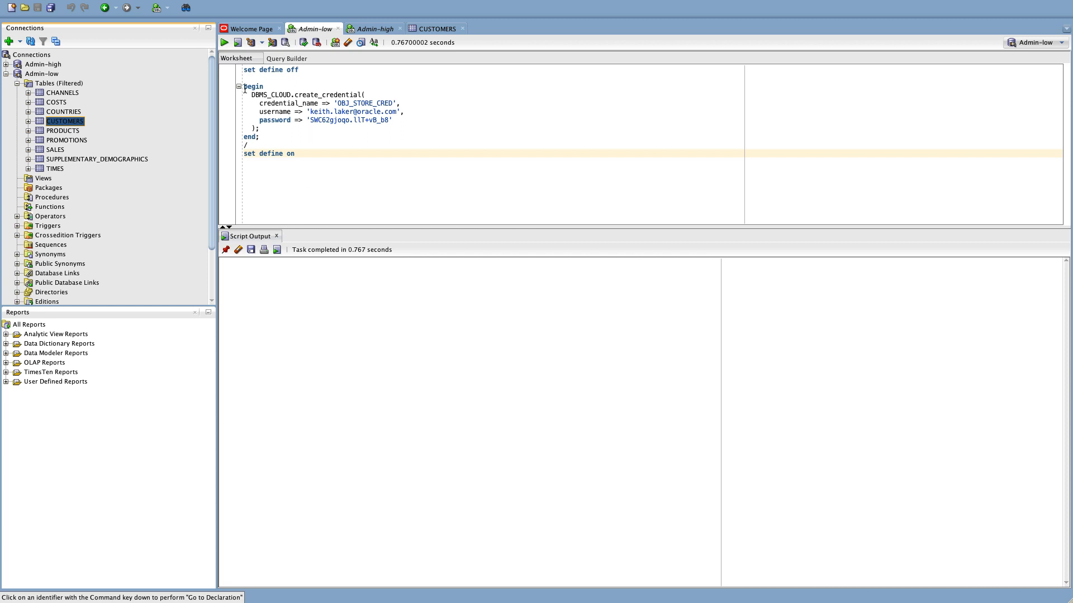
{"action": "left_click_drag", "start_coordinate": [244, 87], "coordinate": [298, 157]}
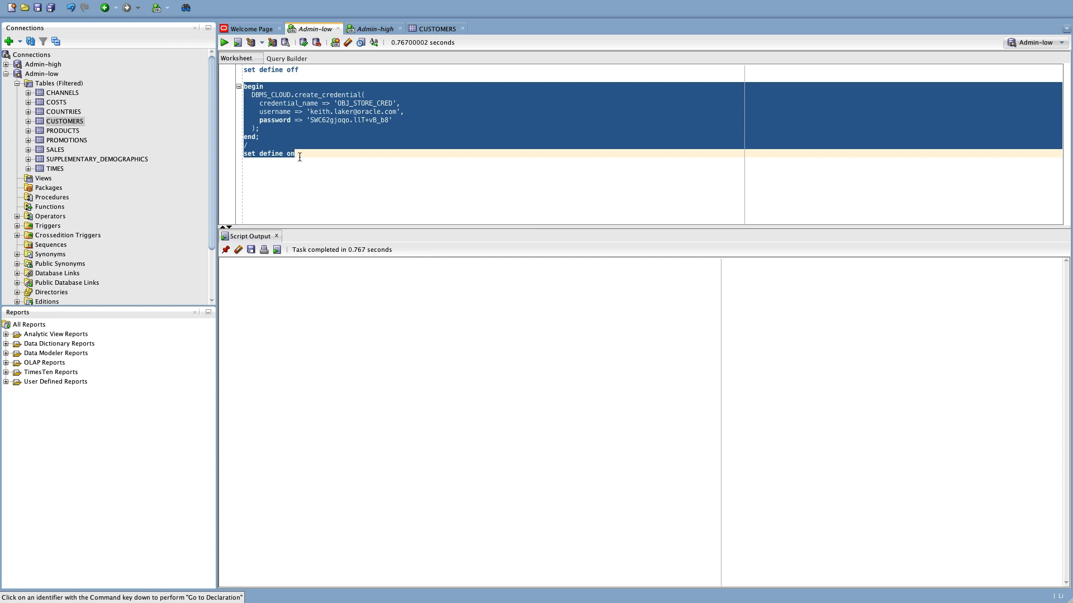
{"action": "left_click", "coordinate": [300, 157]}
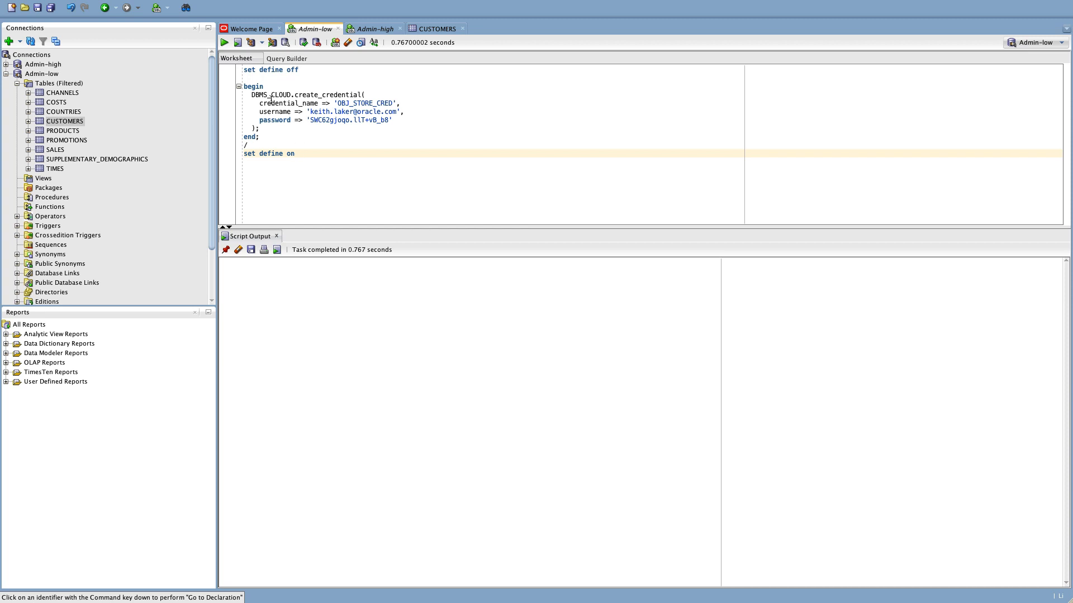
{"action": "left_click_drag", "start_coordinate": [252, 95], "coordinate": [295, 95]}
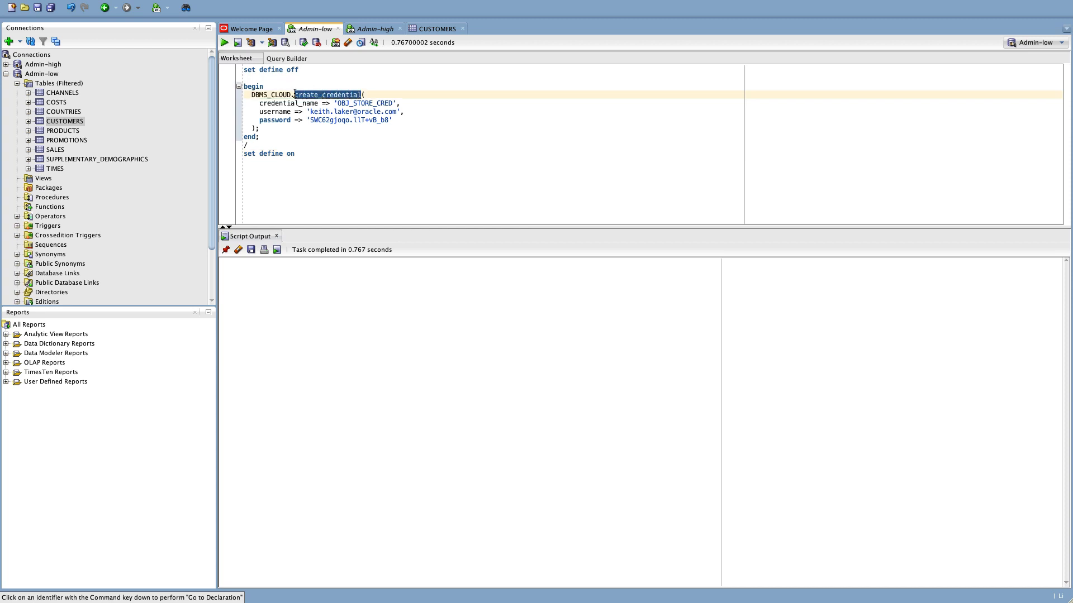
{"action": "left_click", "coordinate": [335, 104]}
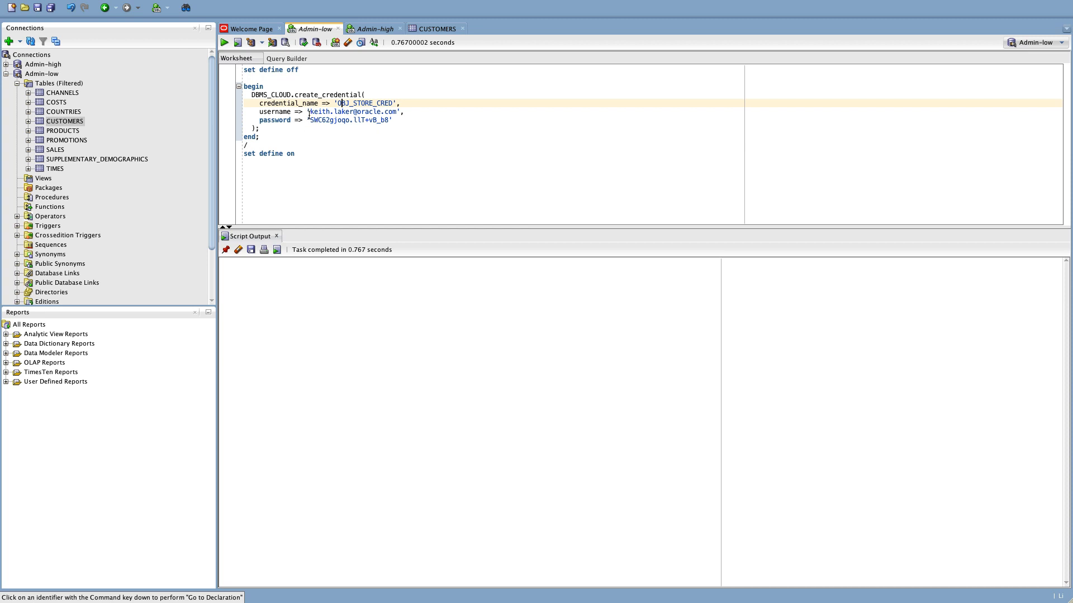
{"action": "left_click_drag", "start_coordinate": [310, 112], "coordinate": [393, 114]}
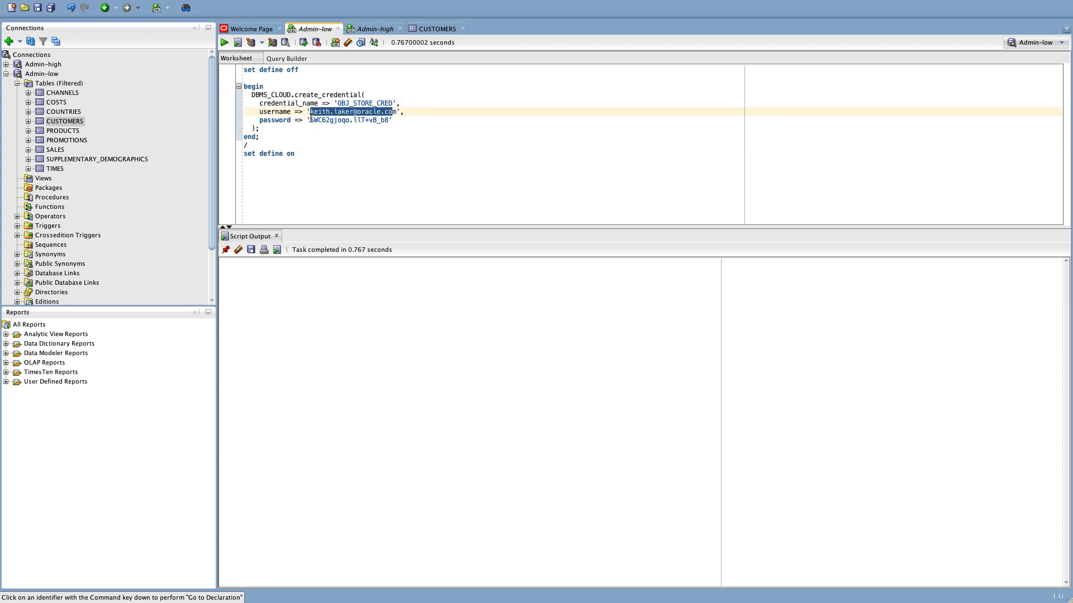
{"action": "left_click_drag", "start_coordinate": [311, 119], "coordinate": [389, 120]}
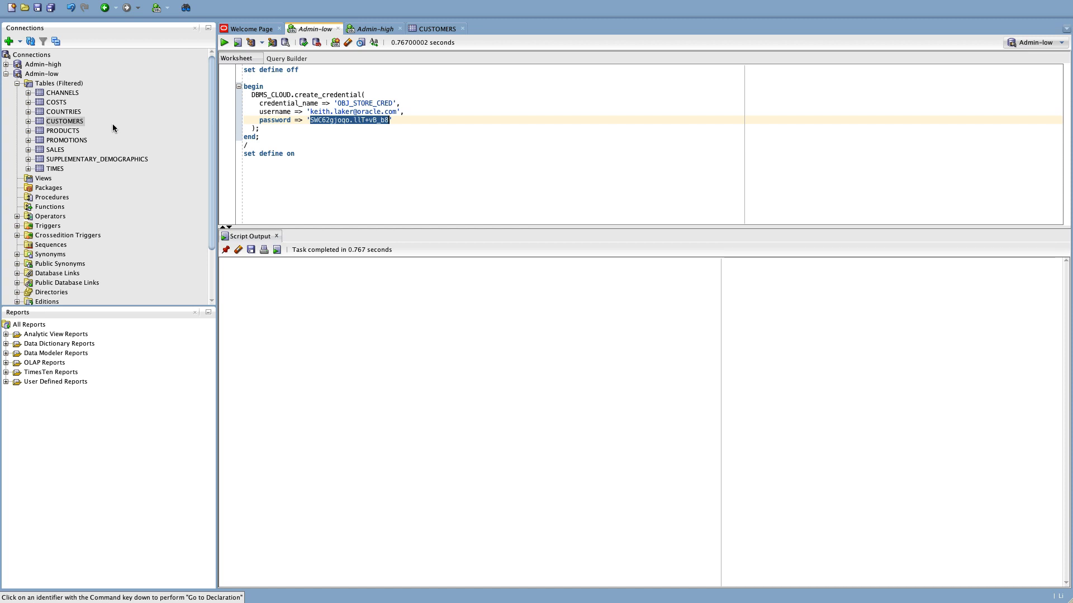
{"action": "left_click", "coordinate": [63, 123]}
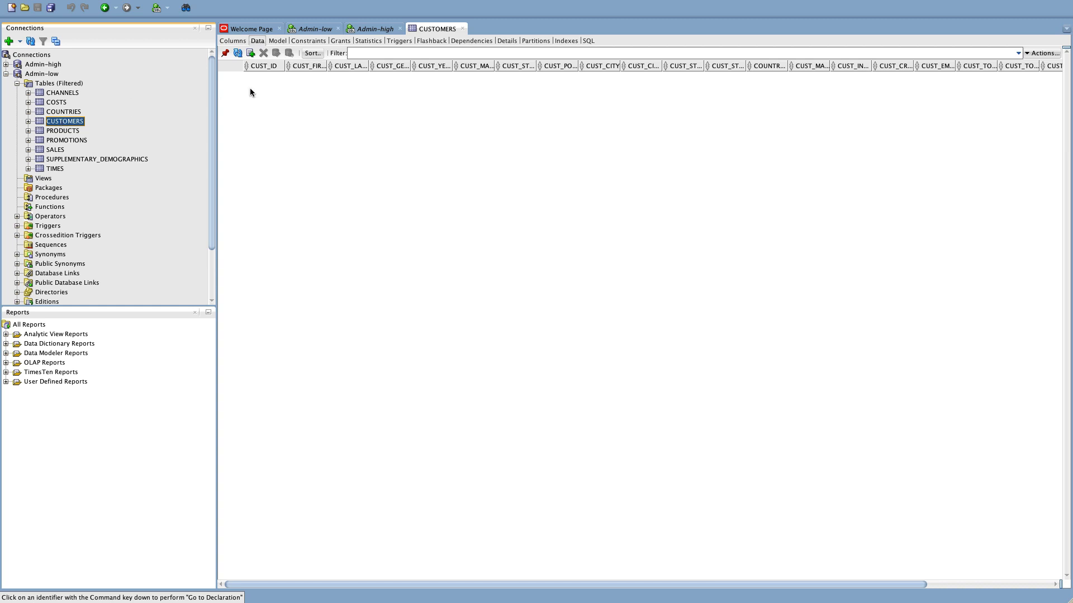
{"action": "left_click", "coordinate": [257, 41]}
{"action": "left_click", "coordinate": [237, 40]}
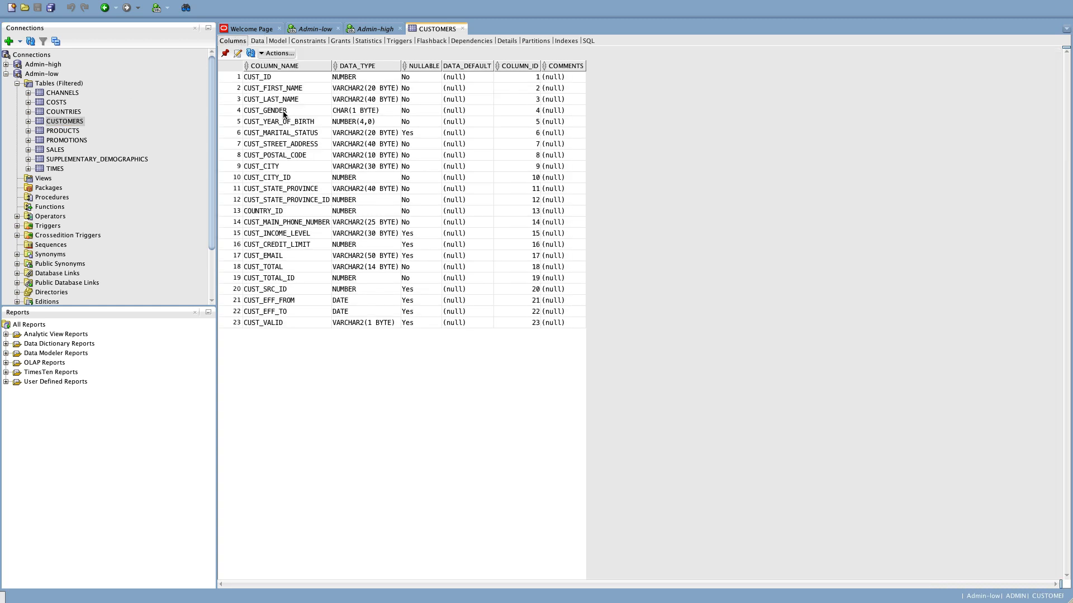
{"action": "left_click", "coordinate": [256, 41]}
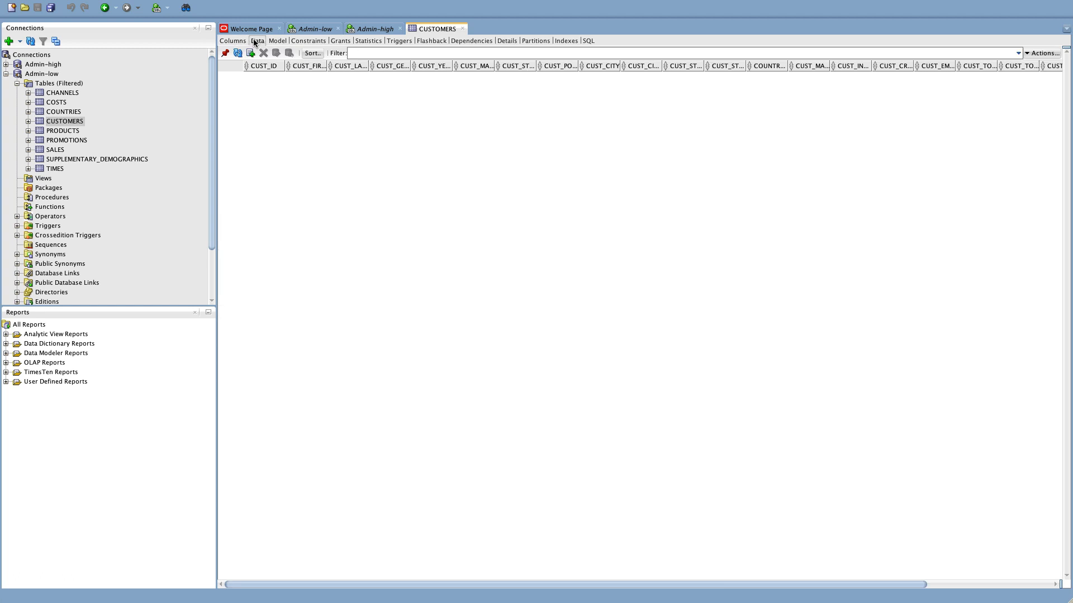
Start a data import into CUSTOMERS from Oracle Cloud Storage, pasting the customers.csv URL.
{"action": "right_click", "coordinate": [72, 121]}
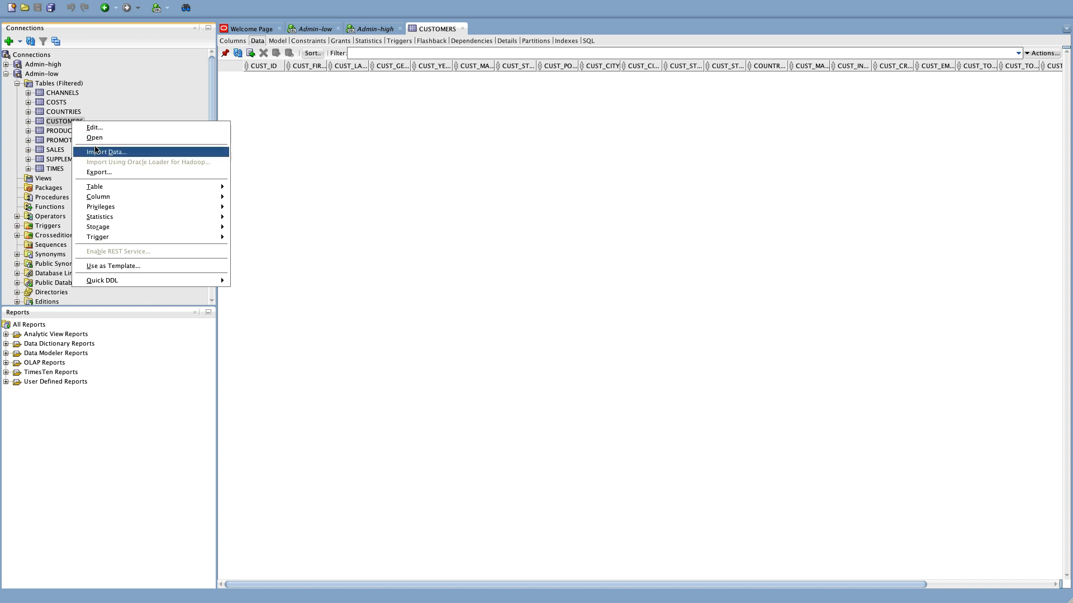
{"action": "left_click", "coordinate": [97, 152]}
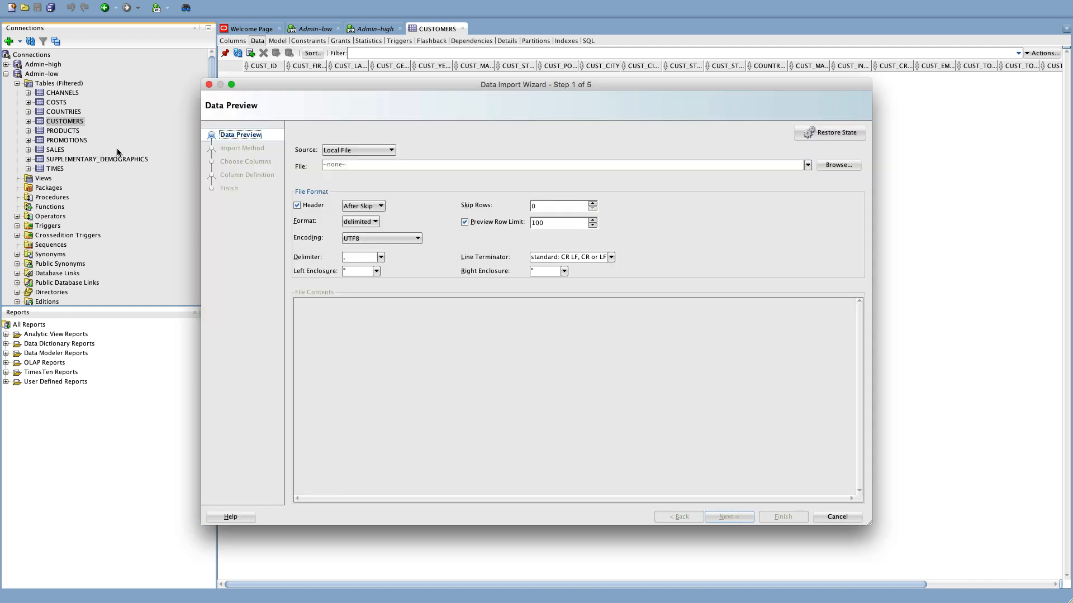
{"action": "left_click", "coordinate": [366, 150]}
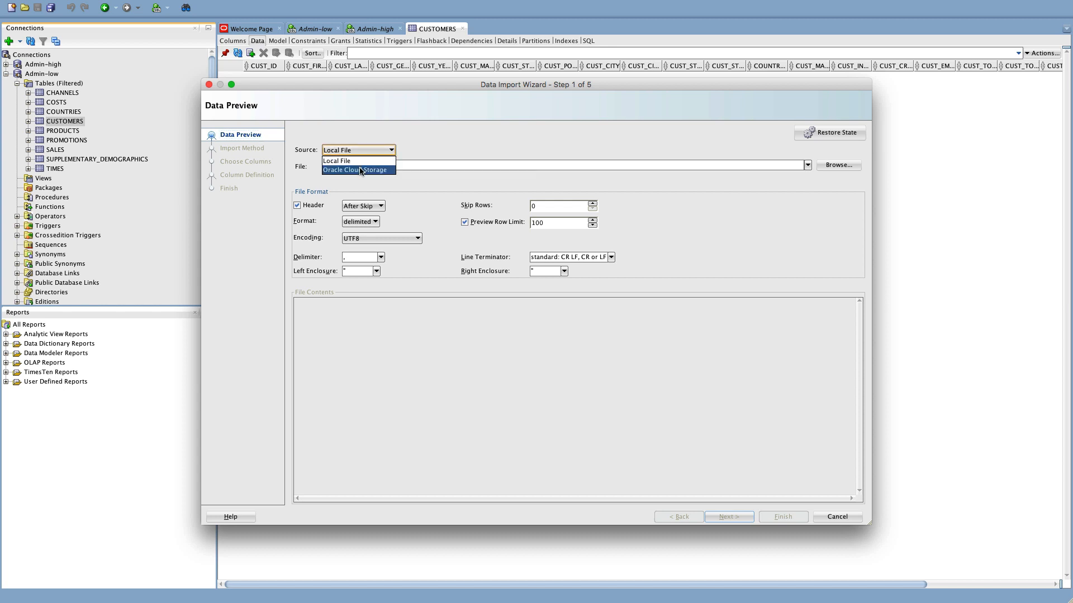
{"action": "left_click", "coordinate": [360, 169]}
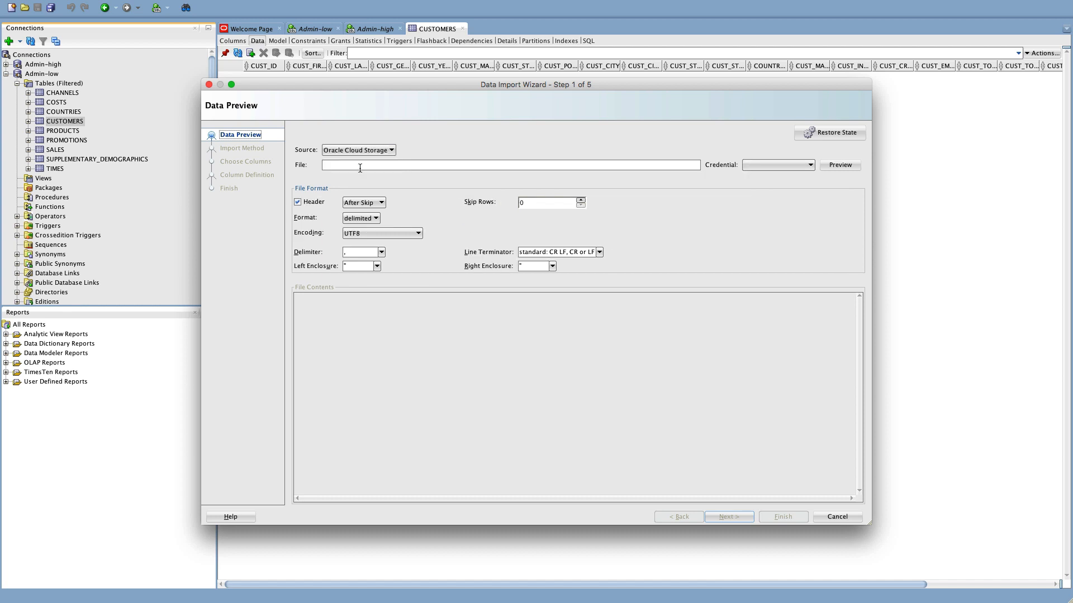
{"action": "left_click", "coordinate": [360, 166]}
{"action": "type", "text": "https://swiftobjectstorage.us-ashburn-1.oraclecloud.com/v1/adwc4pm/ADWCLab/customers.csv"}
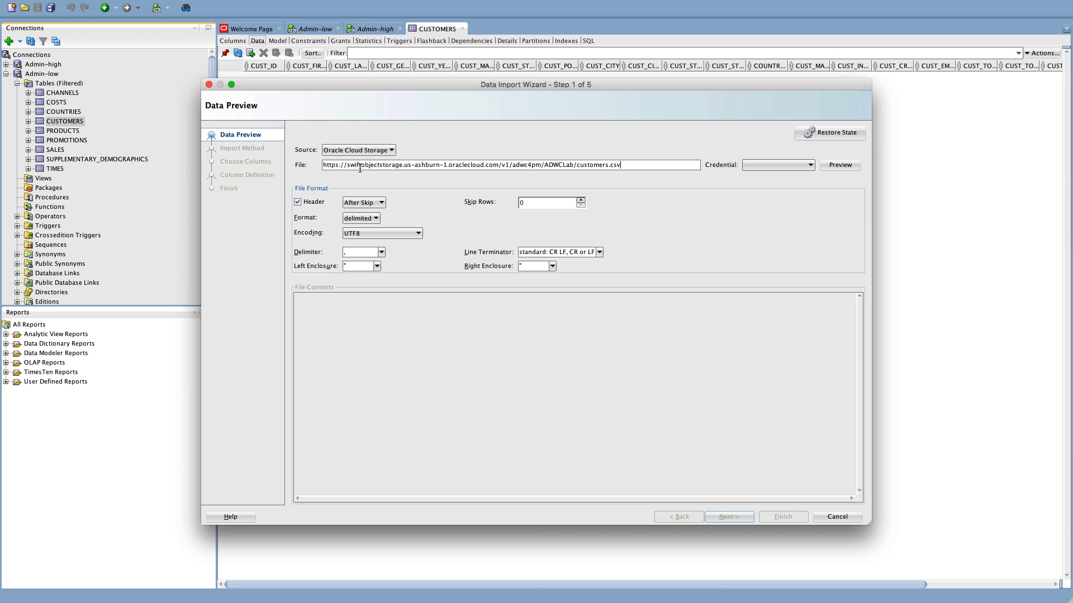
Review the URL's host, region, namespace adwc4pm, bucket ADWCLab and customers.csv, then list credentials.
{"action": "left_click_drag", "start_coordinate": [323, 164], "coordinate": [402, 165]}
{"action": "left_click_drag", "start_coordinate": [403, 166], "coordinate": [446, 165]}
{"action": "left_click_drag", "start_coordinate": [447, 164], "coordinate": [495, 166]}
{"action": "double_click", "coordinate": [505, 165]}
{"action": "double_click", "coordinate": [514, 166]}
{"action": "double_click", "coordinate": [547, 165]}
{"action": "left_click_drag", "start_coordinate": [577, 166], "coordinate": [625, 166]}
{"action": "left_click", "coordinate": [759, 166]}
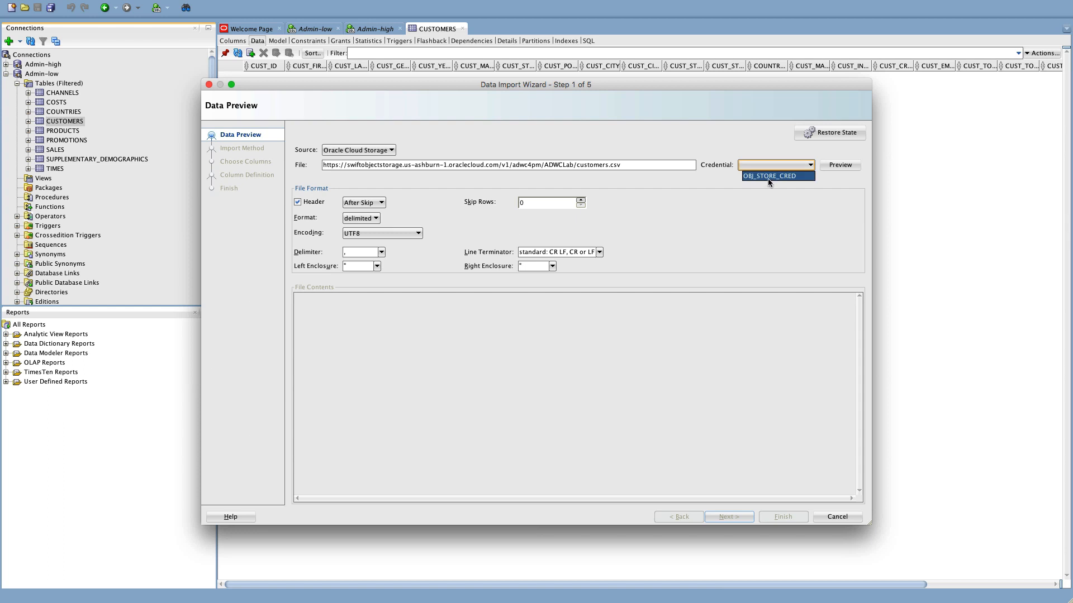
Select OBJ_STORE_CRED as the credential and preview customers.csv, dismissing the format error.
{"action": "left_click", "coordinate": [767, 176]}
{"action": "left_click", "coordinate": [757, 167]}
{"action": "left_click", "coordinate": [774, 177]}
{"action": "left_click", "coordinate": [844, 165]}
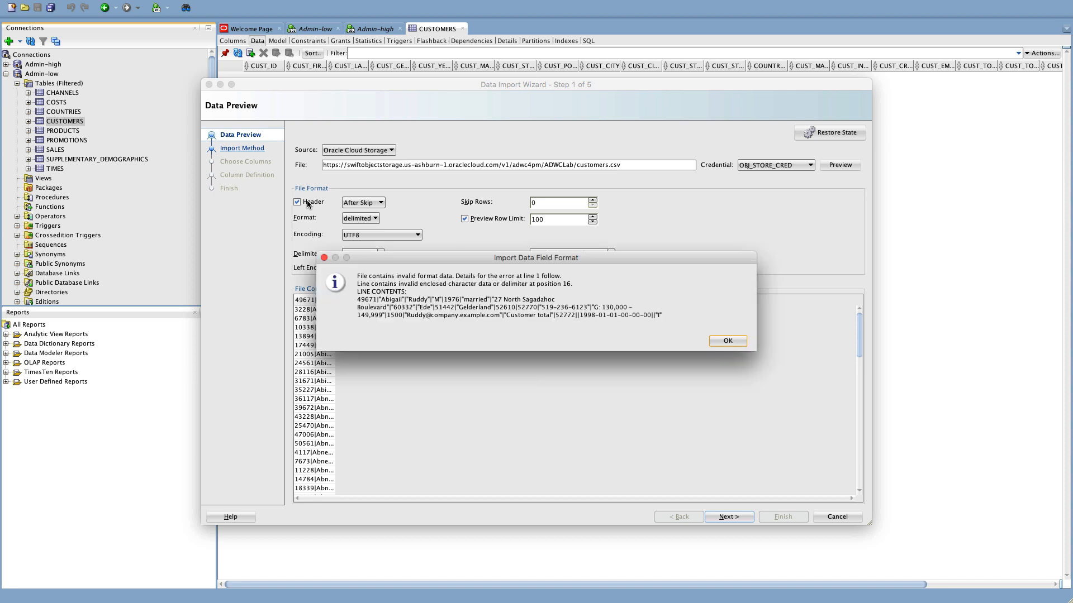
{"action": "left_click", "coordinate": [731, 342]}
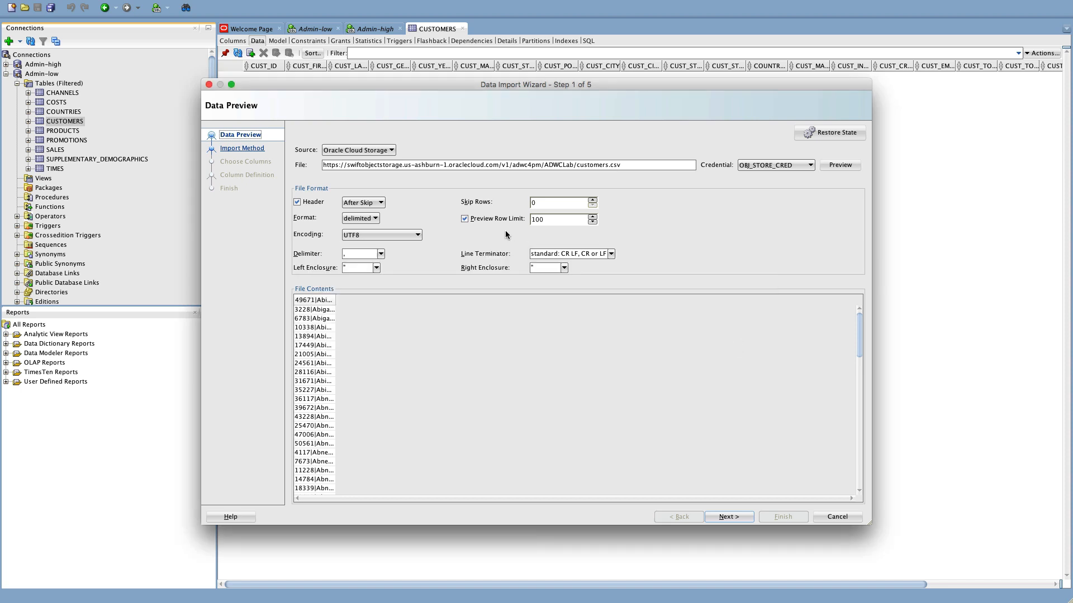
Turn off the Header option and set the delimiter to |.
{"action": "left_click", "coordinate": [304, 203]}
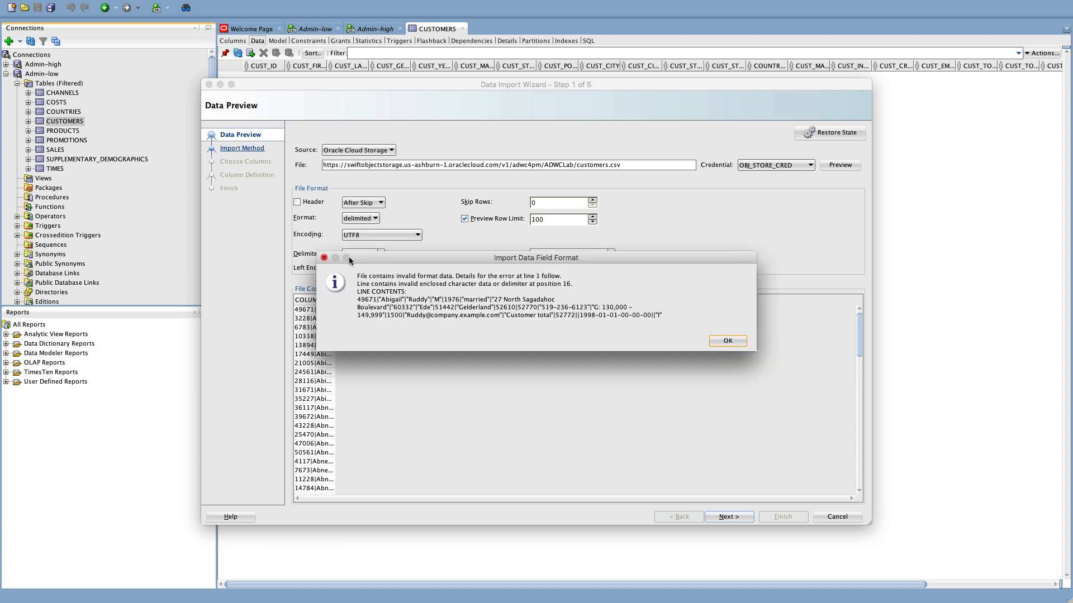
{"action": "left_click", "coordinate": [716, 340]}
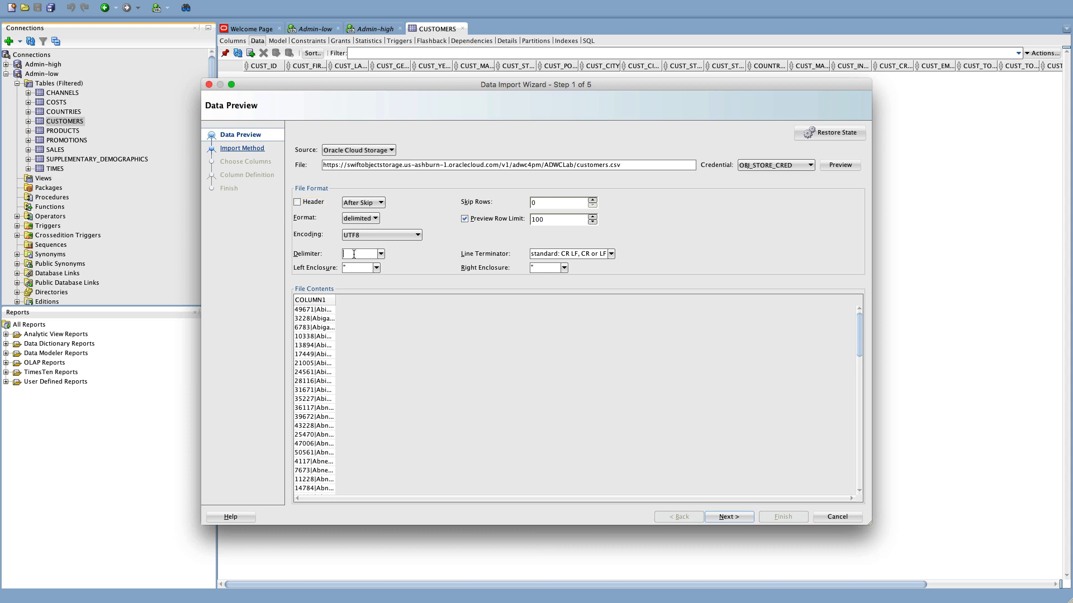
{"action": "type", "text": "|"}
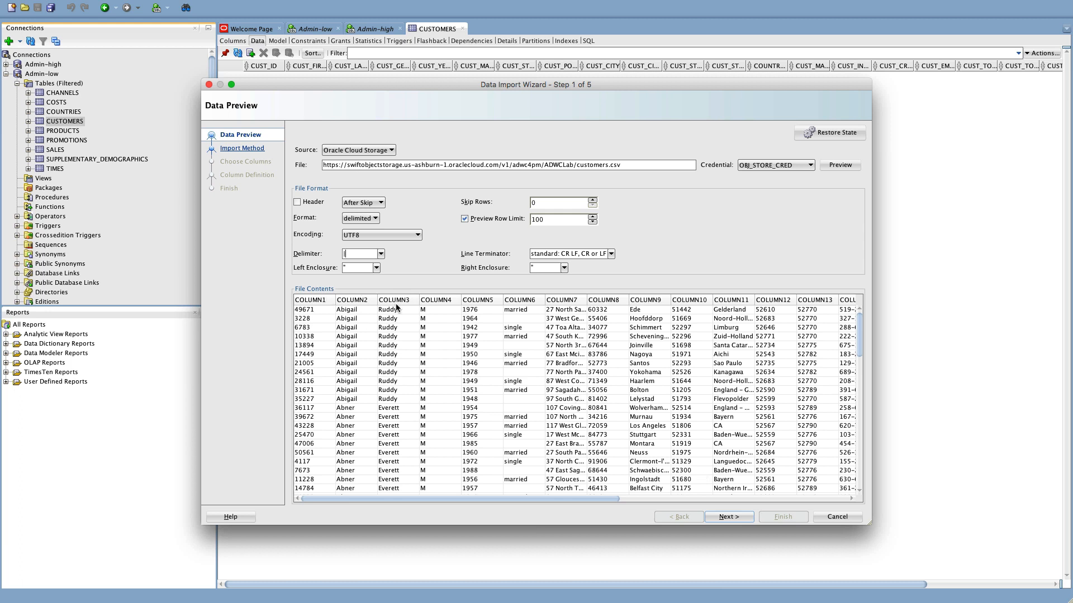
Advance through the Cloud Load import method step to Column Definition.
{"action": "left_click", "coordinate": [736, 519]}
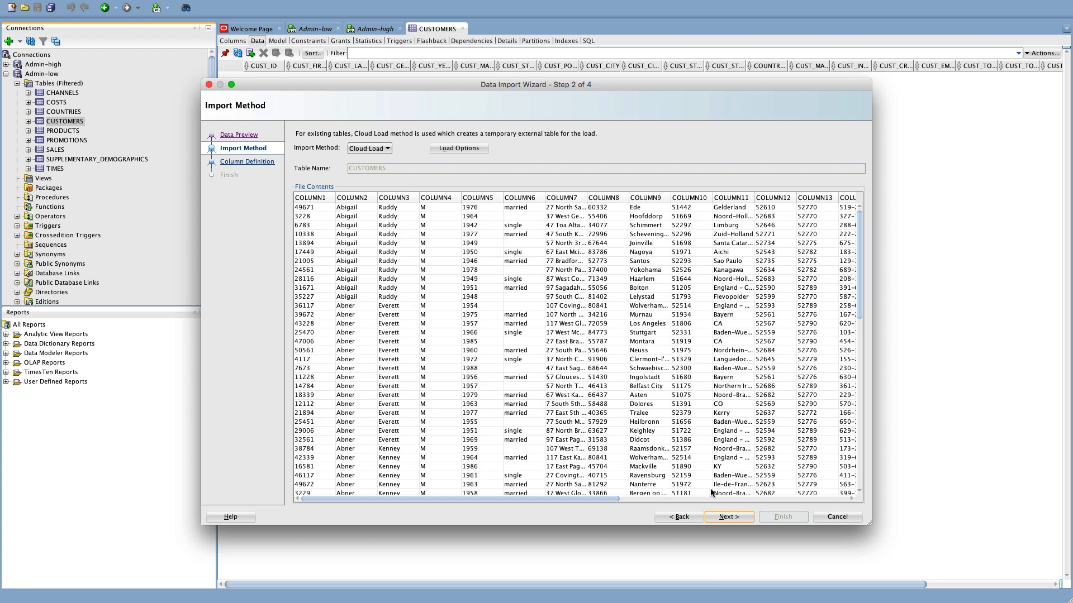
{"action": "left_click", "coordinate": [731, 519]}
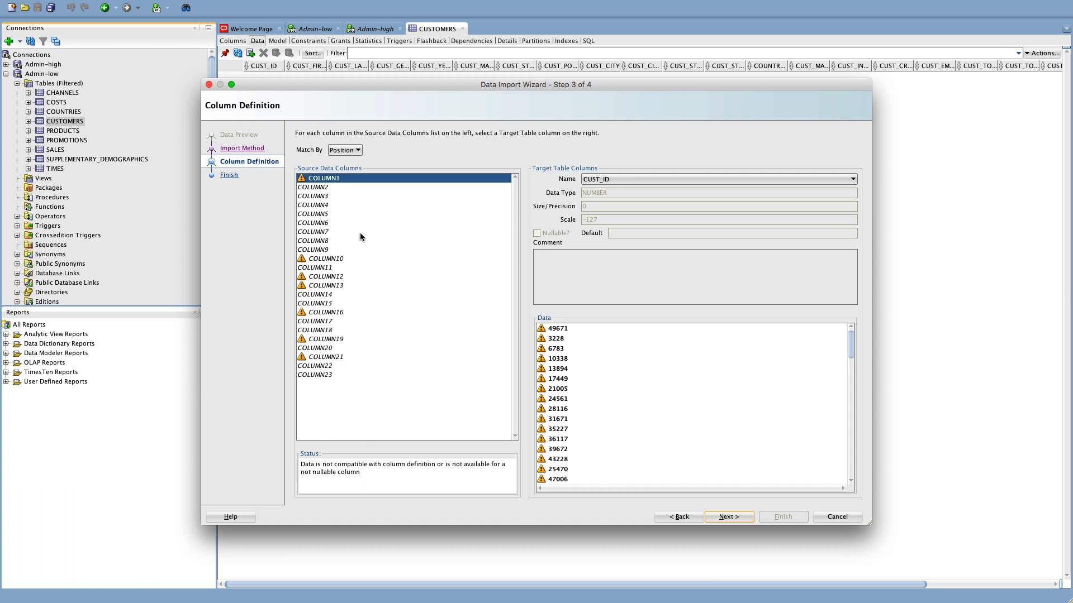
Change the CUST_EFF_FROM (COLUMN21) date format to YYYY-MM-DD-HH24-MI-SS and copy it.
{"action": "left_click", "coordinate": [324, 357]}
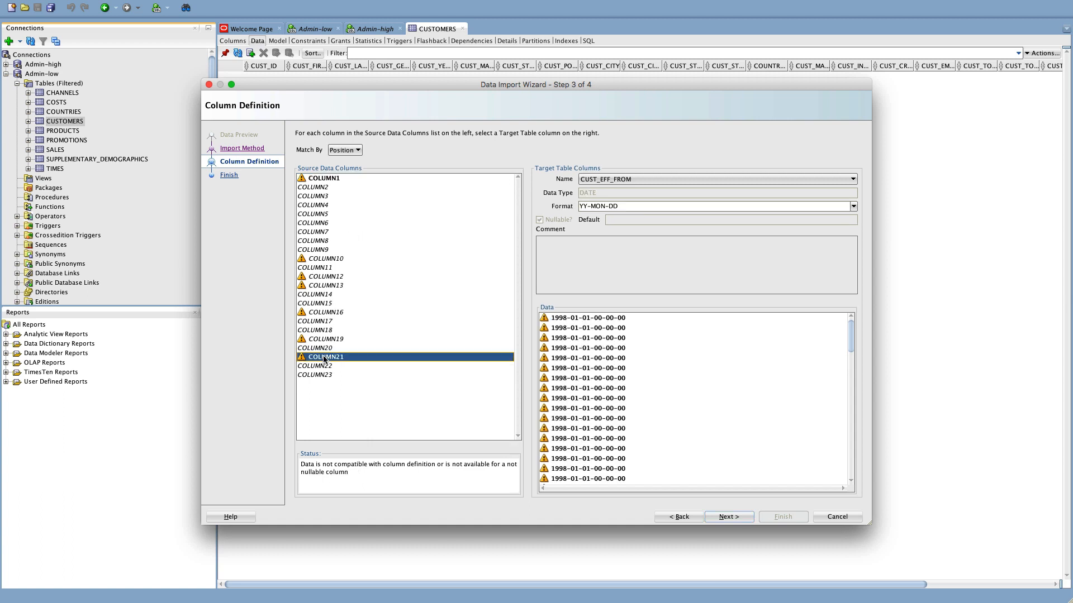
{"action": "left_click", "coordinate": [629, 207]}
{"action": "left_click_drag", "start_coordinate": [618, 206], "coordinate": [610, 207]}
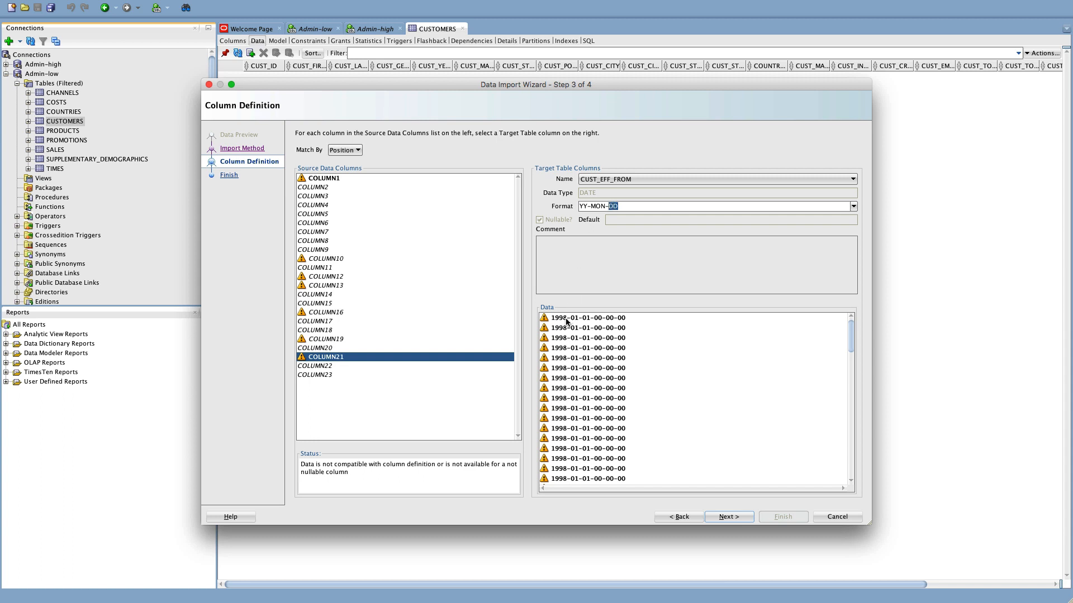
{"action": "left_click", "coordinate": [587, 208]}
{"action": "type", "text": "YY-M"}
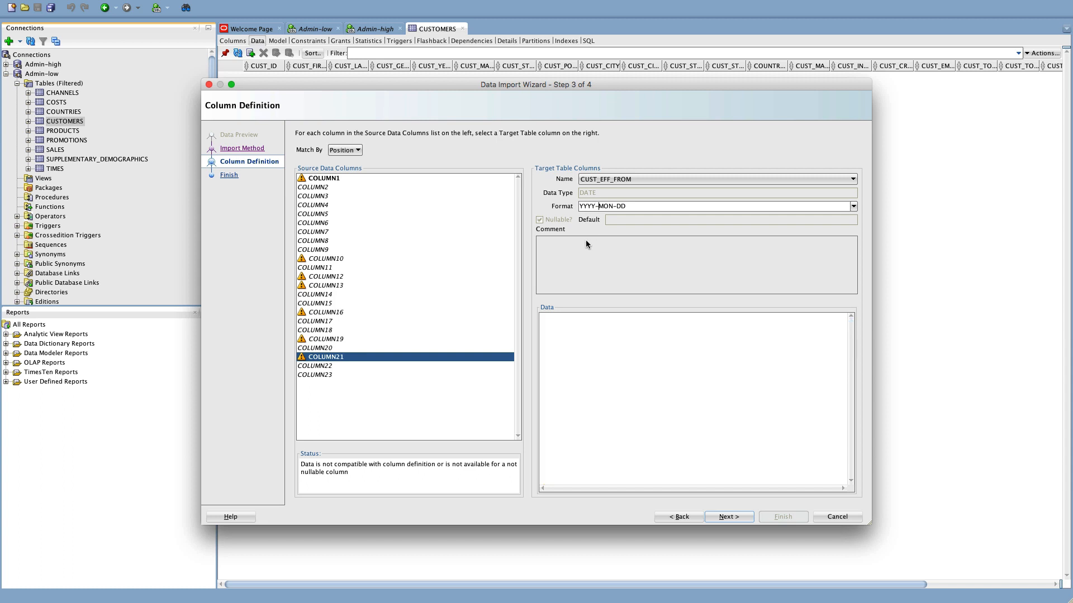
{"action": "type", "text": "m"}
{"action": "key", "text": "BackSpace"}
{"action": "type", "text": "M"}
{"action": "type", "text": "HH24"}
{"action": "type", "text": "-Mi"}
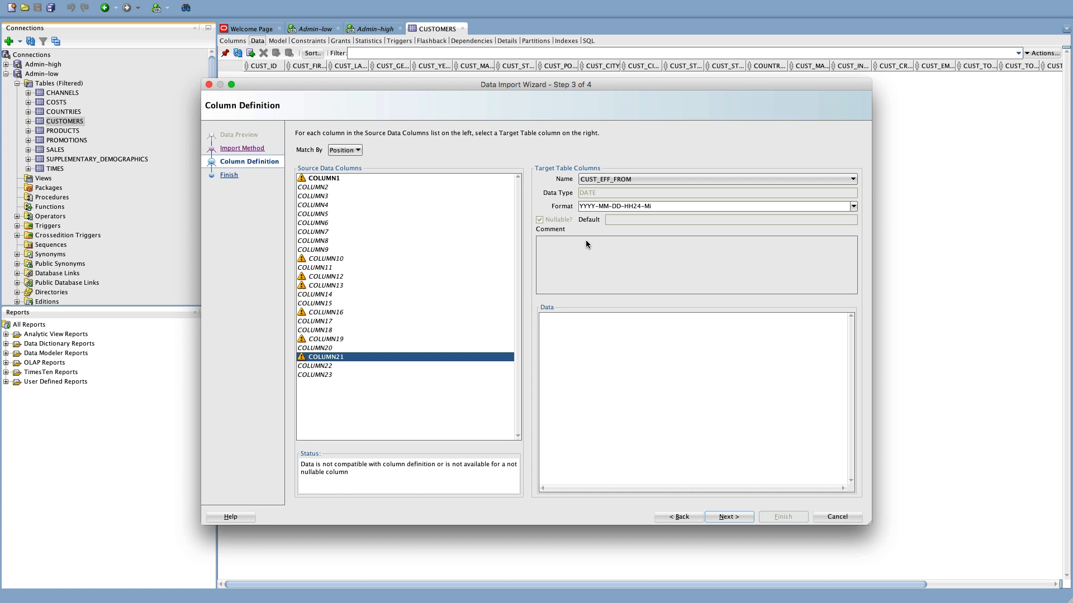
{"action": "key", "text": "BackSpace"}
{"action": "type", "text": "I-SS"}
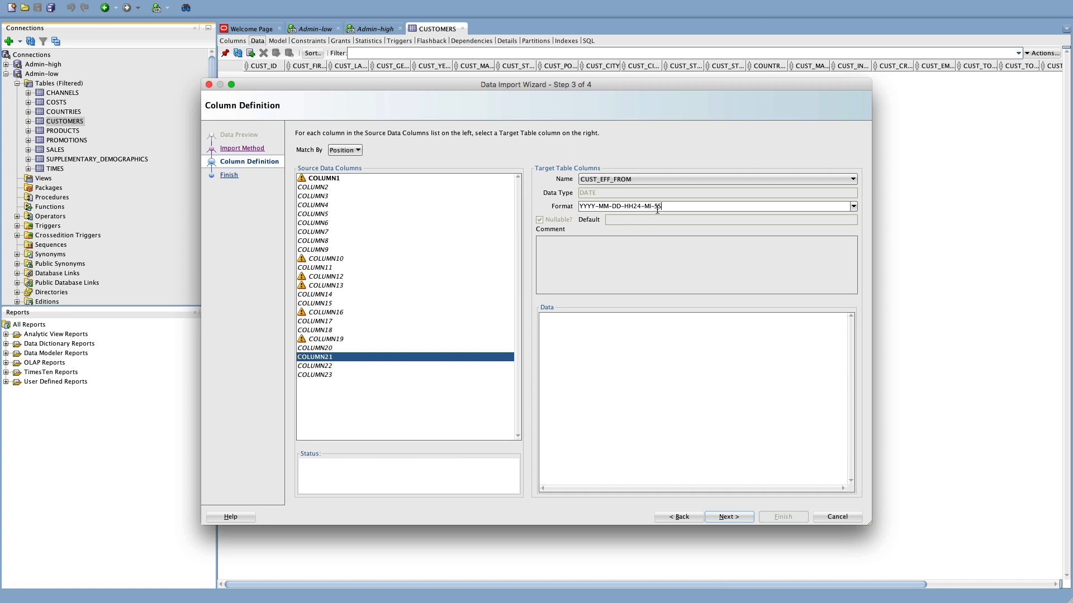
{"action": "left_click_drag", "start_coordinate": [665, 207], "coordinate": [561, 210]}
{"action": "key", "text": "super+c"}
Replace CUST_EFF_TO's DD-MON-RR format with YYYY-MM-DD-HH24-MI-SS and continue to the Test step.
{"action": "left_click", "coordinate": [331, 366]}
{"action": "left_click_drag", "start_coordinate": [622, 206], "coordinate": [531, 209]}
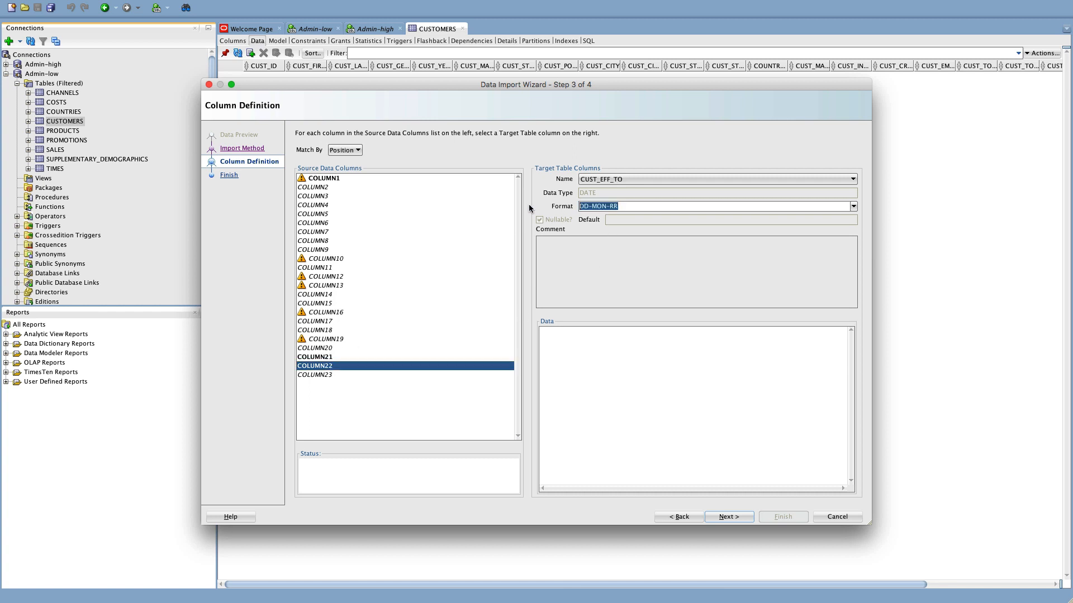
{"action": "key", "text": "super+v"}
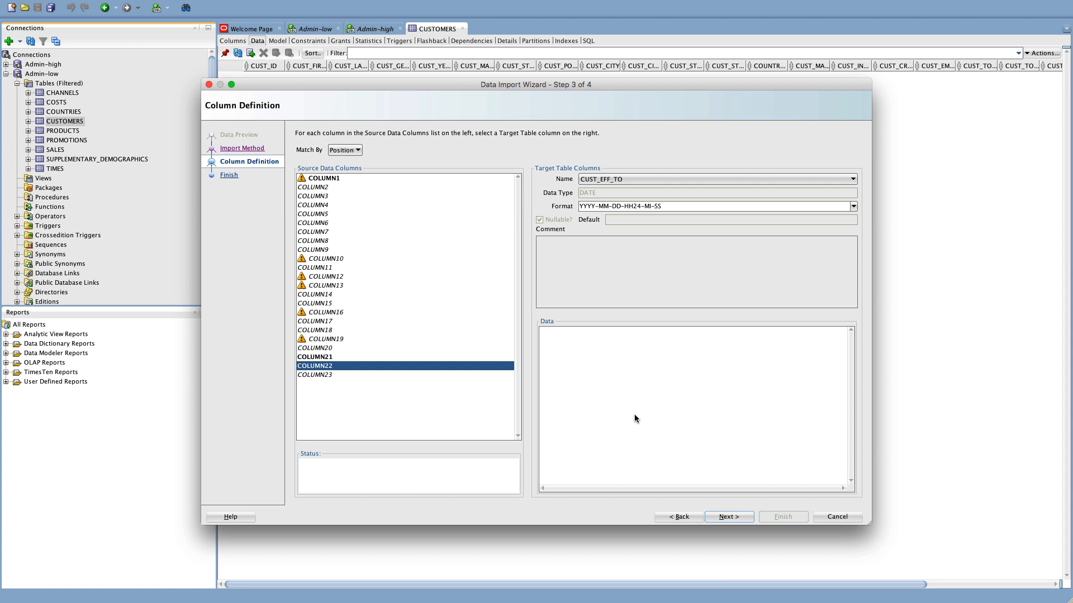
{"action": "left_click", "coordinate": [733, 517]}
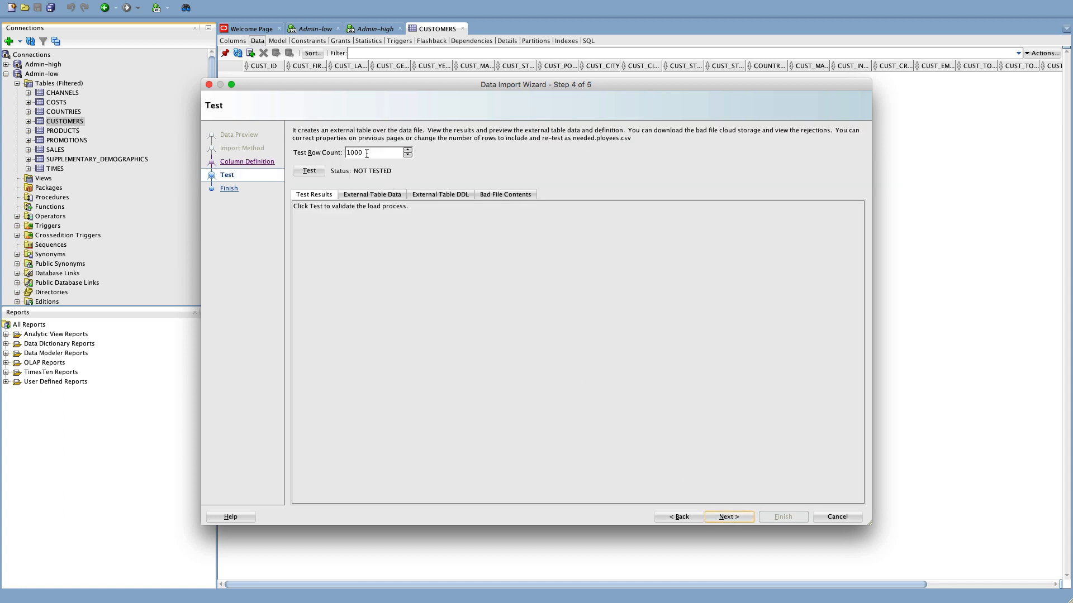
Run a test load of customers.csv on 100 rows, check the results, and move to the Finish summary.
{"action": "left_click", "coordinate": [367, 153]}
{"action": "key", "text": "BackSpace"}
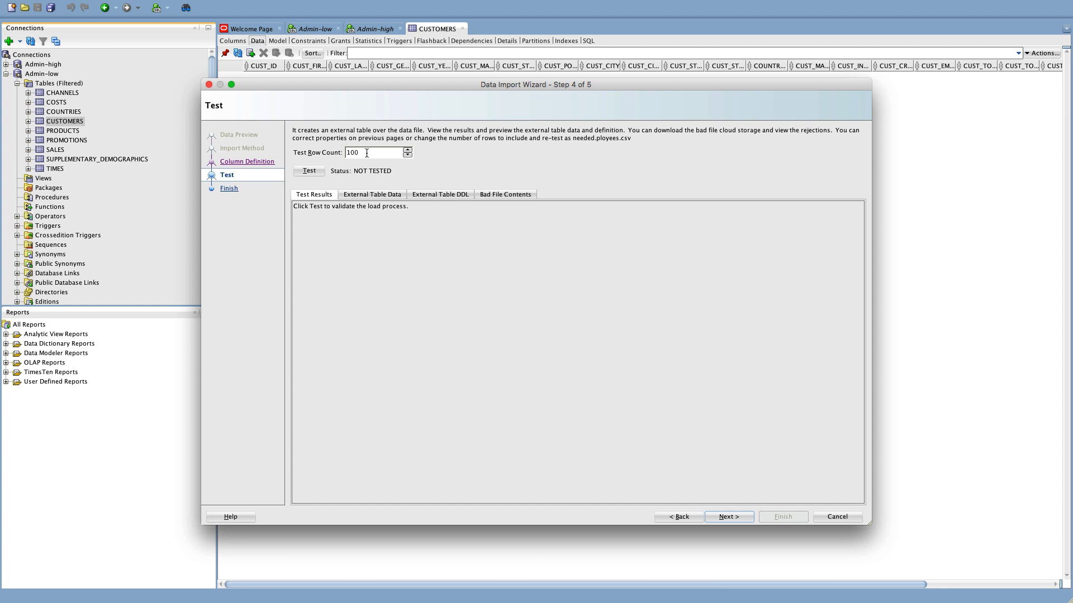
{"action": "left_click", "coordinate": [314, 171]}
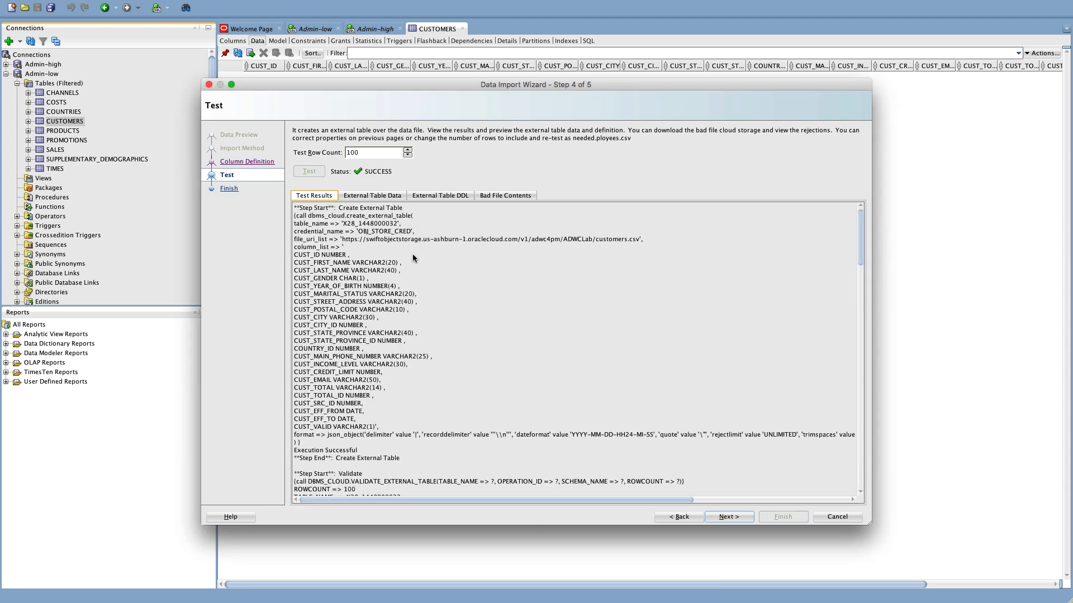
{"action": "scroll", "coordinate": [414, 258], "scroll_direction": "down", "scroll_amount": 3}
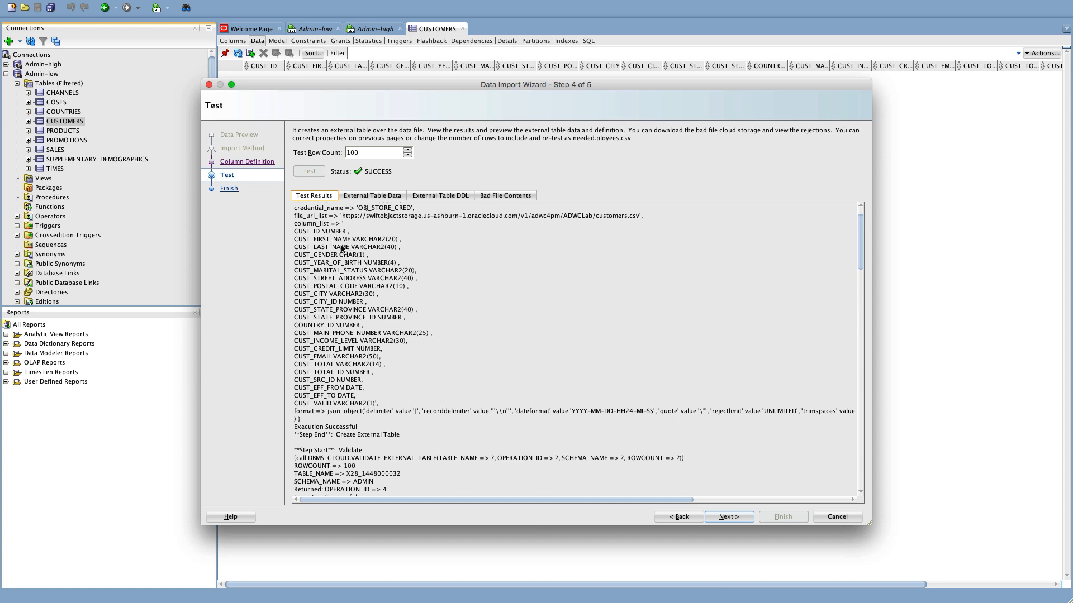
{"action": "scroll", "coordinate": [366, 269], "scroll_direction": "down", "scroll_amount": 4}
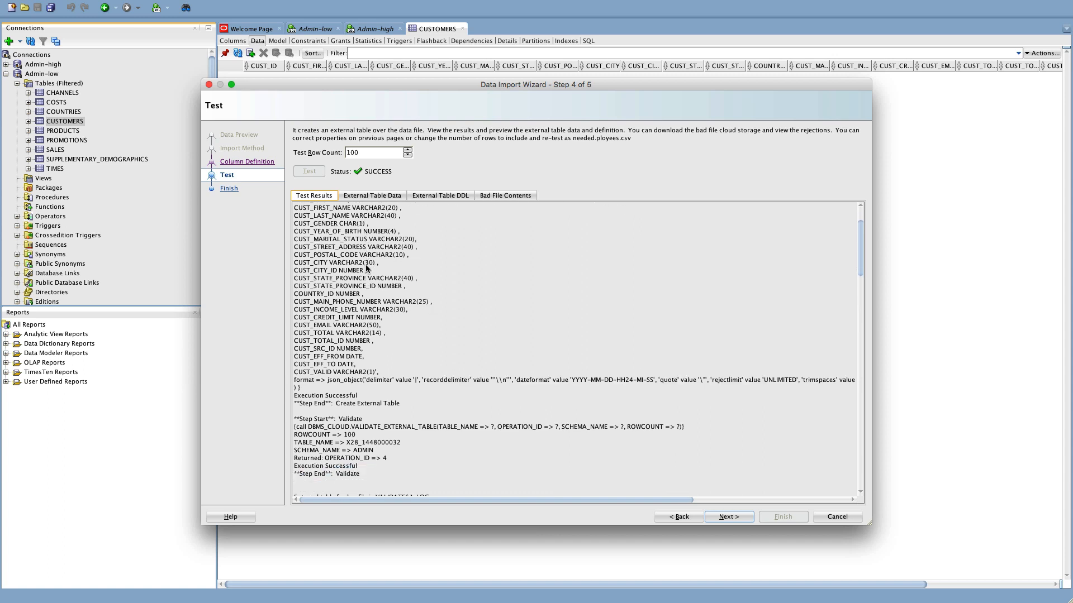
{"action": "scroll", "coordinate": [366, 268], "scroll_direction": "down", "scroll_amount": 4}
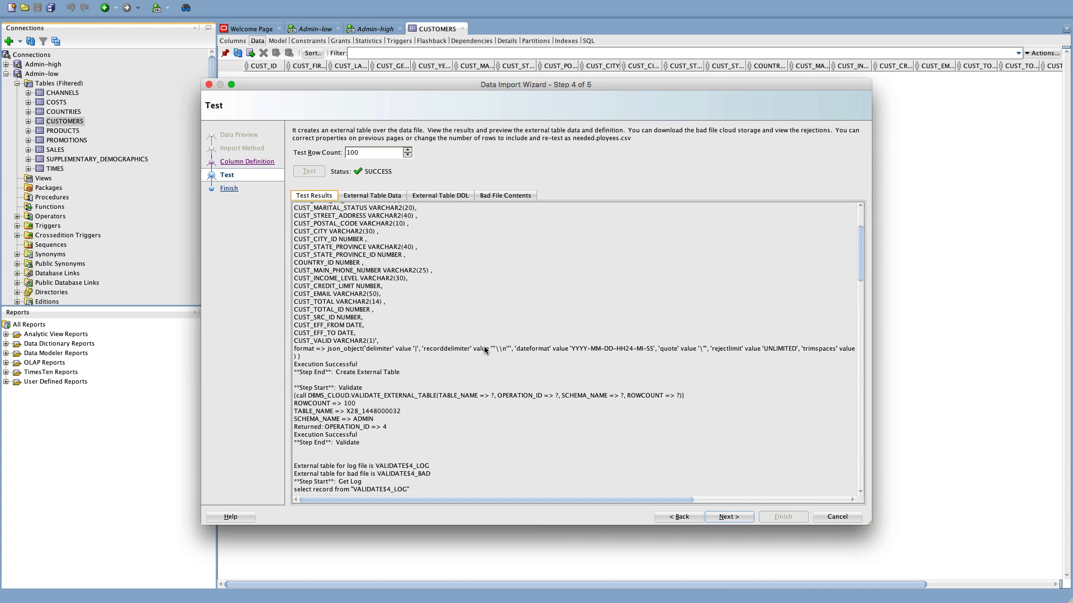
{"action": "left_click", "coordinate": [735, 517]}
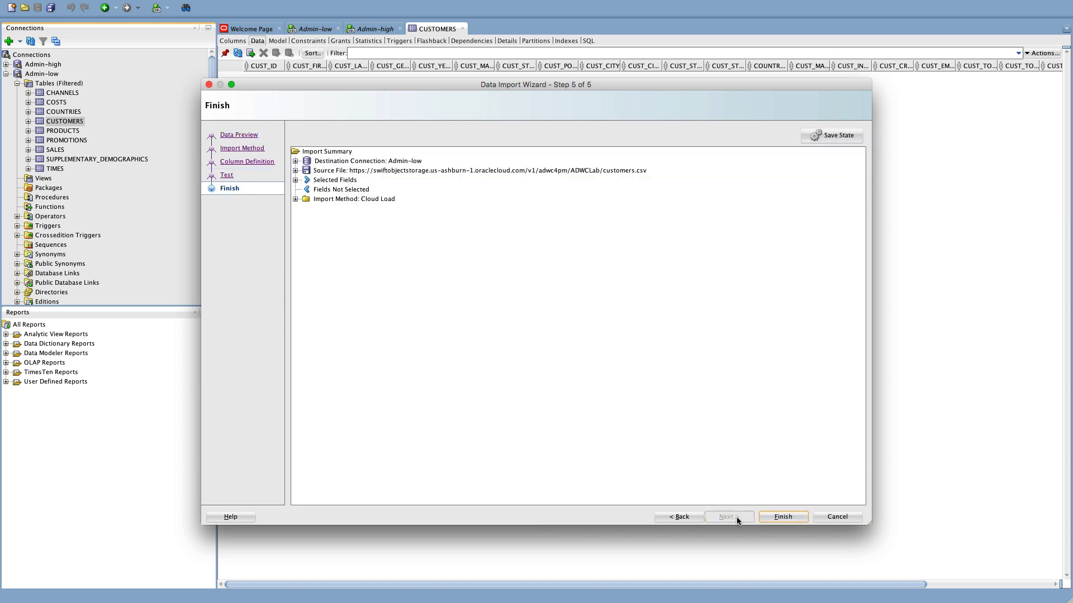
Check the 23 Selected Fields mappings, then finish the cloud load into CUSTOMERS.
{"action": "left_click", "coordinate": [295, 179]}
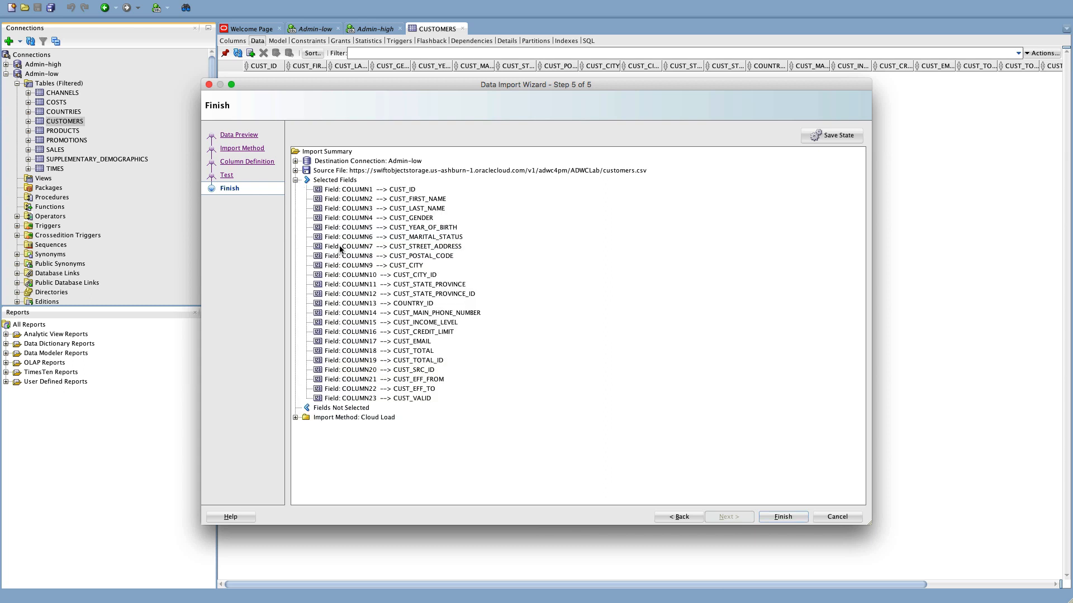
{"action": "left_click", "coordinate": [296, 180]}
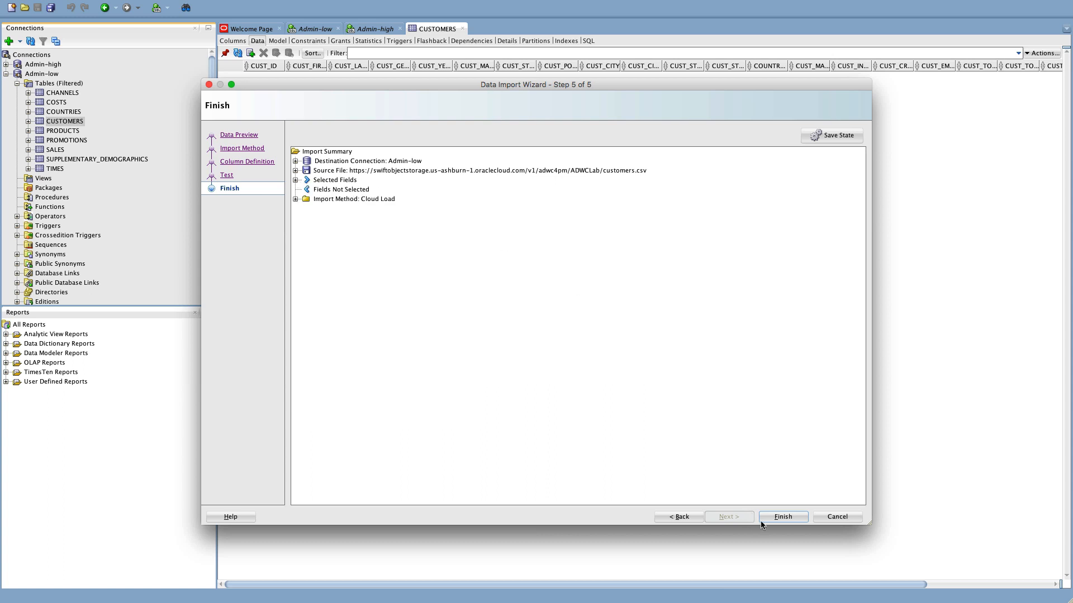
{"action": "left_click", "coordinate": [784, 518]}
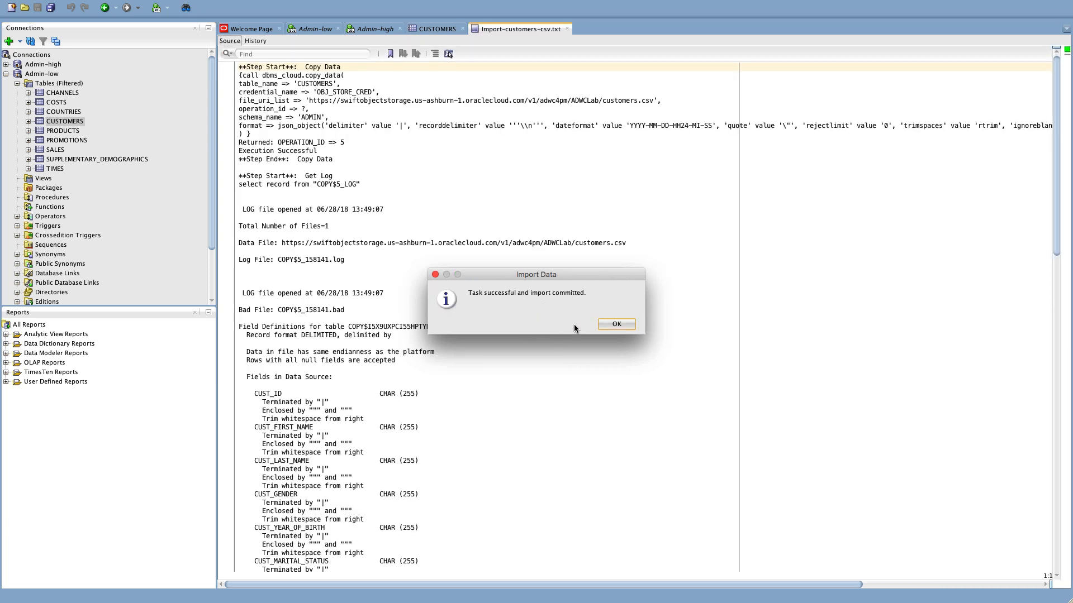
Dismiss the import message, confirm 0 bad rows in the log, and refresh the CUSTOMERS data grid.
{"action": "left_click", "coordinate": [619, 324]}
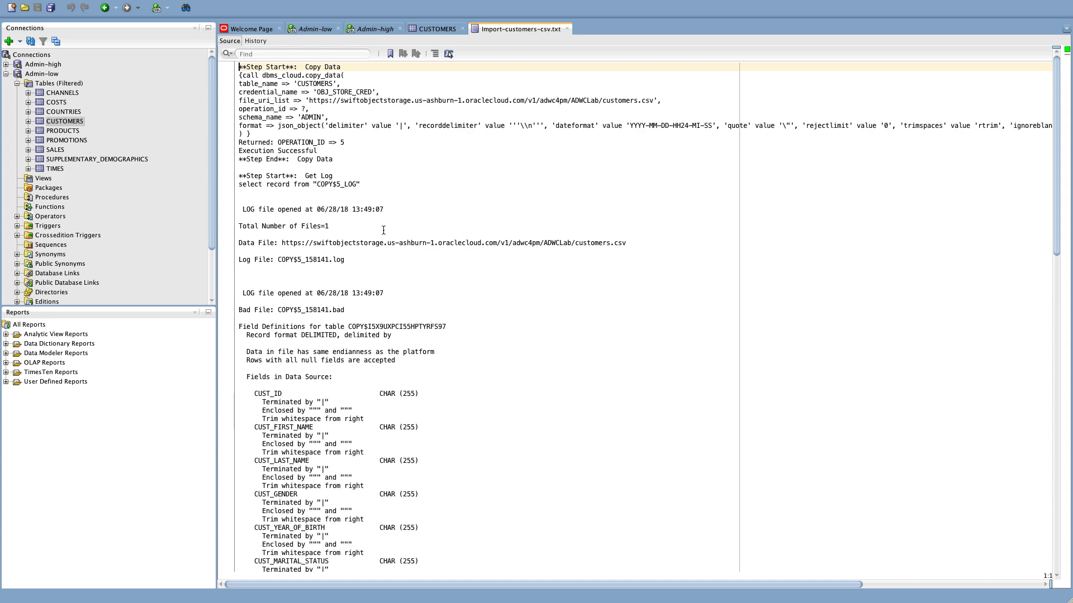
{"action": "scroll", "coordinate": [383, 230], "scroll_direction": "down", "scroll_amount": 20}
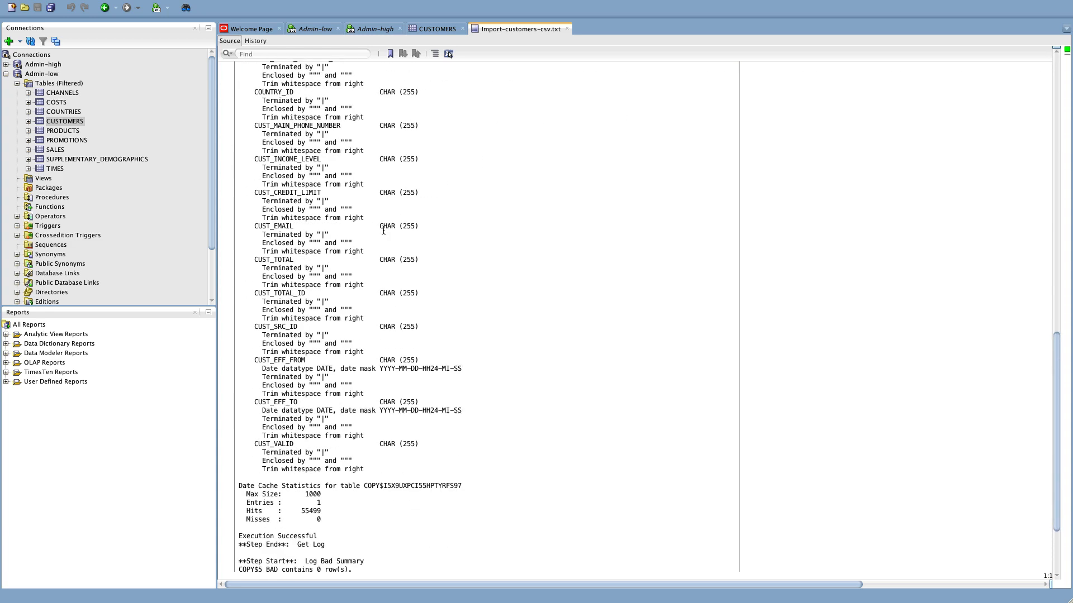
{"action": "scroll", "coordinate": [383, 230], "scroll_direction": "down", "scroll_amount": 2}
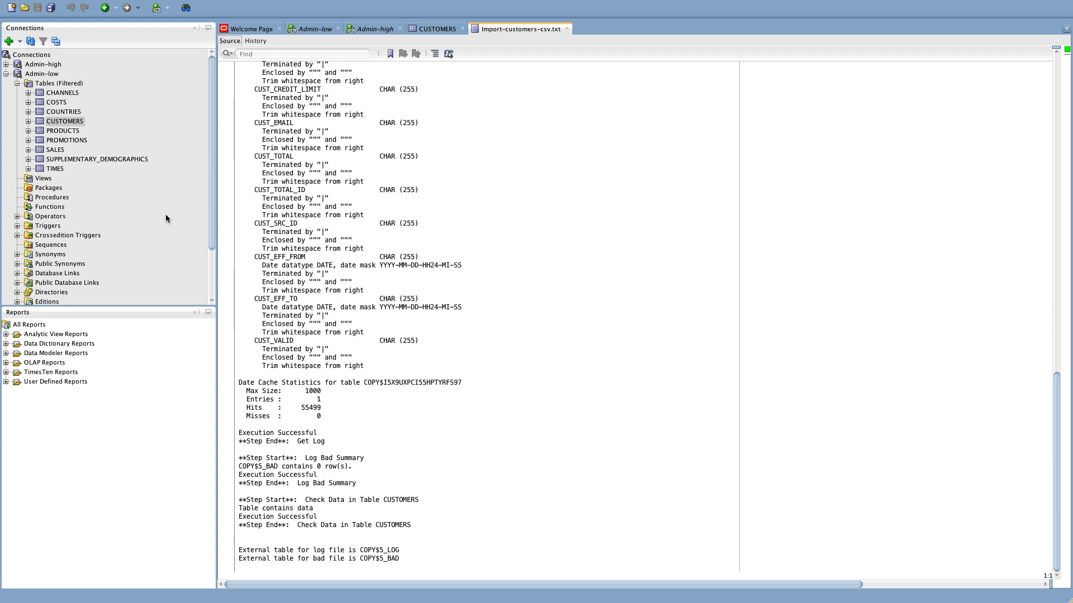
{"action": "left_click", "coordinate": [432, 25]}
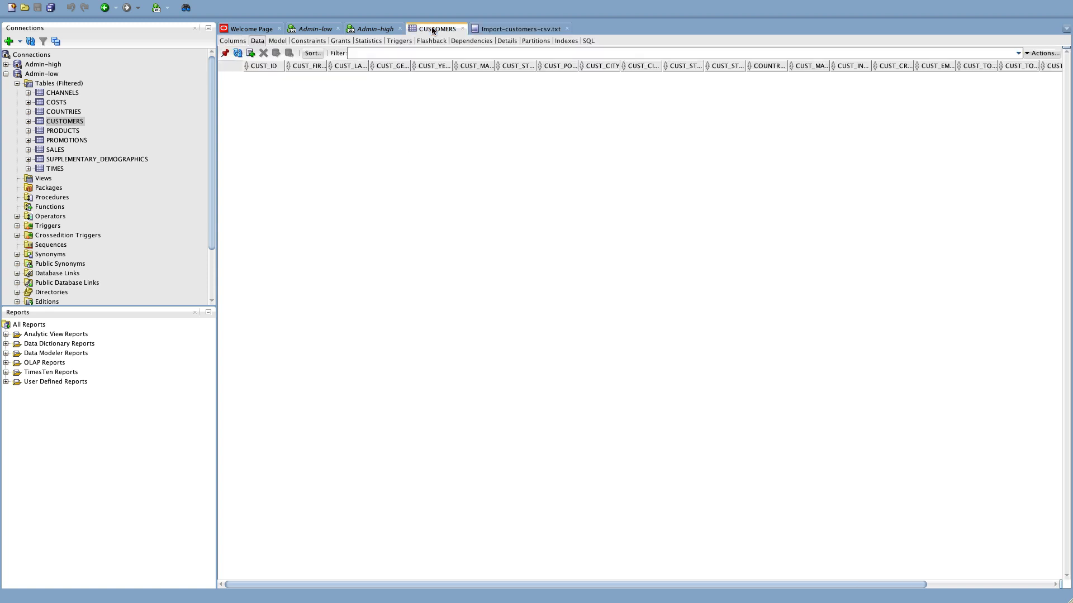
{"action": "left_click", "coordinate": [238, 53]}
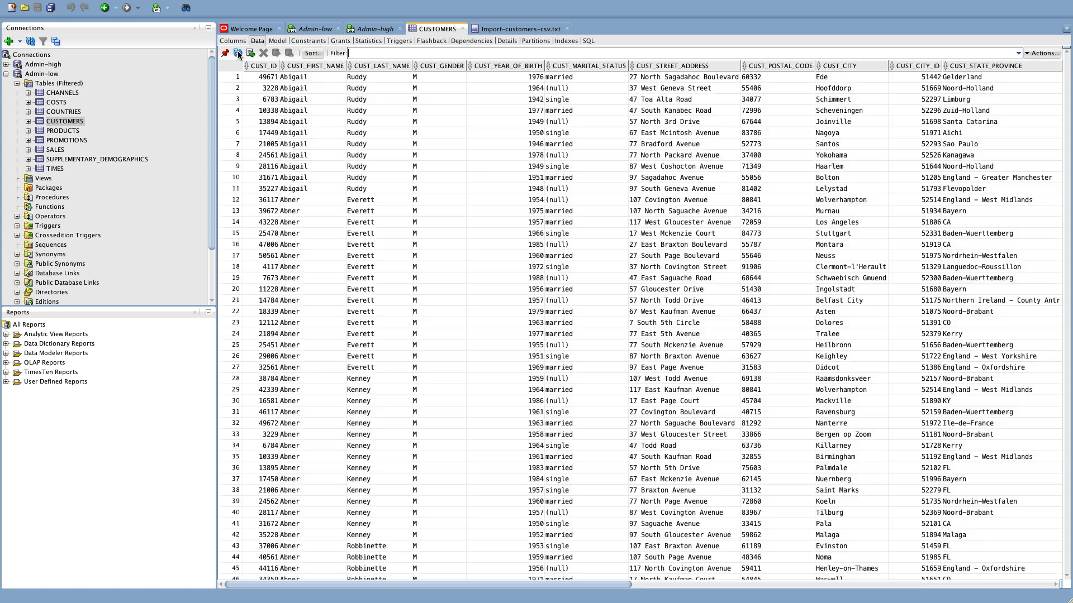